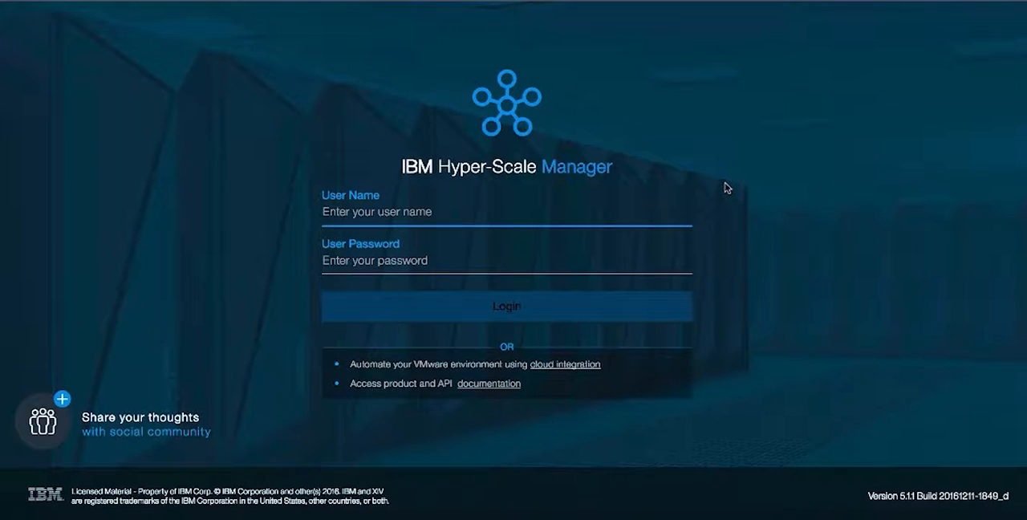
- Log in with the user name admin and the account password
text(admin)
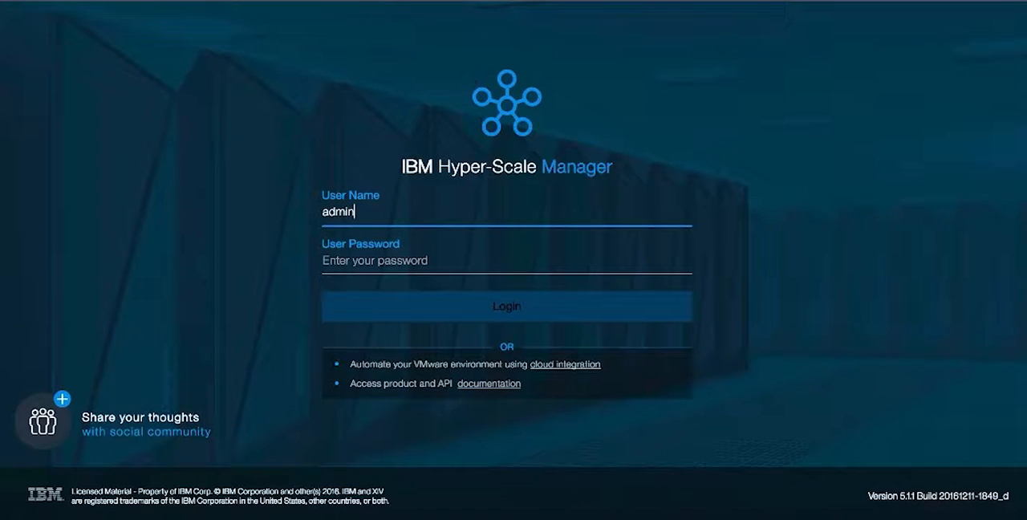
key(Tab)
text(•••••••••••)
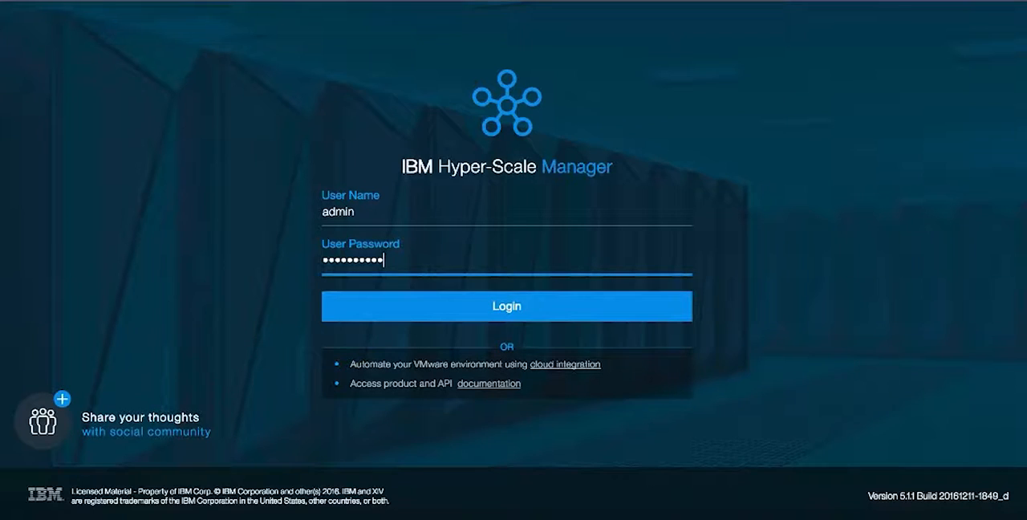
key(Return)
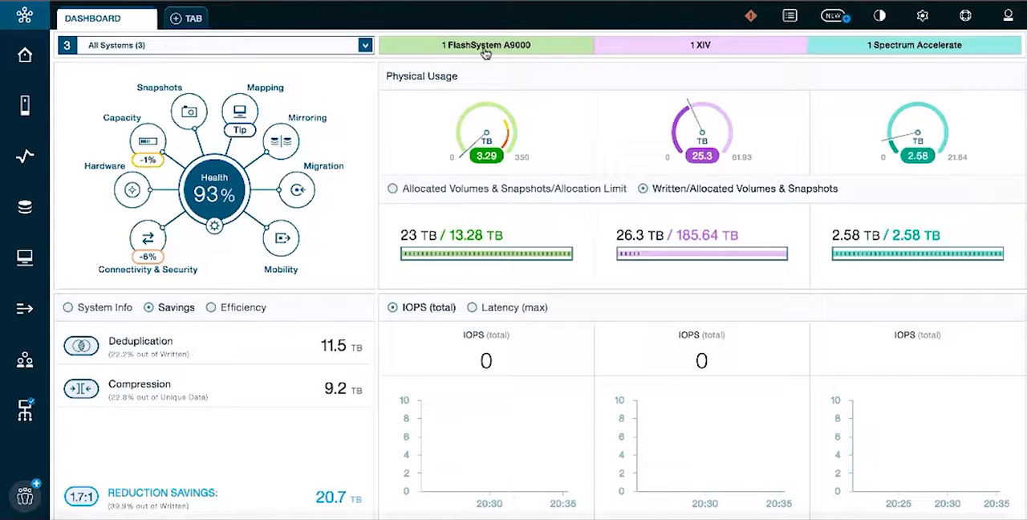
- Open the FlashSystem A9000's LDAP settings from the dashboard, enlarge the settings area and review its fields
click(485, 47)
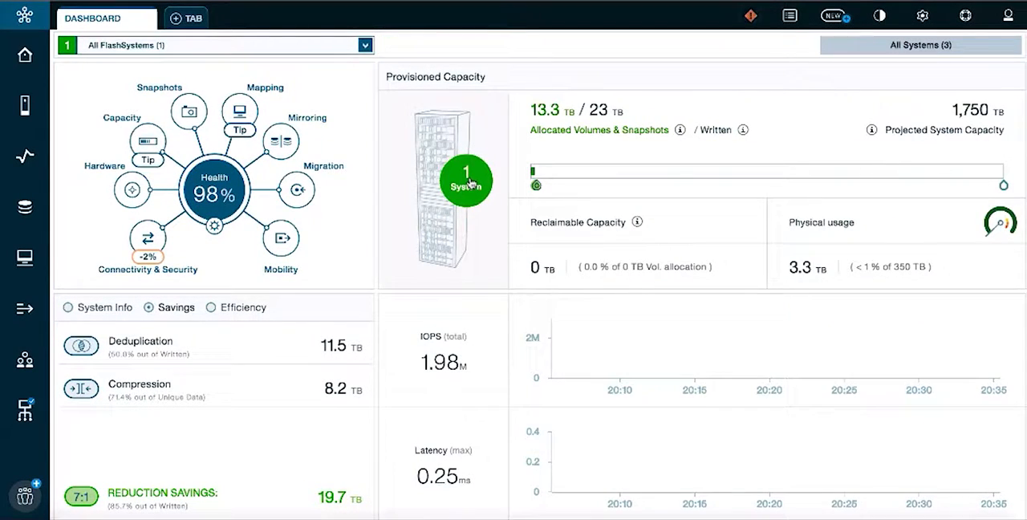
click(470, 184)
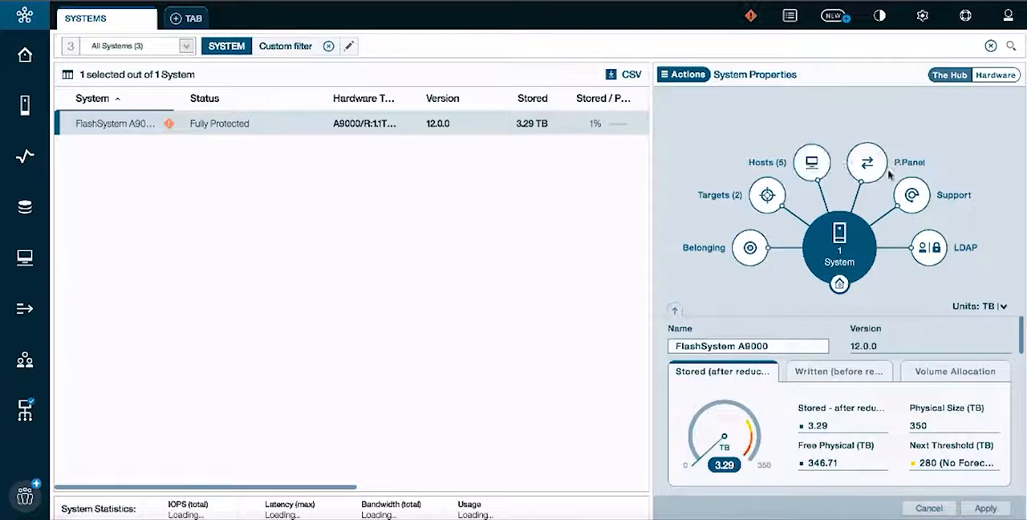
click(931, 252)
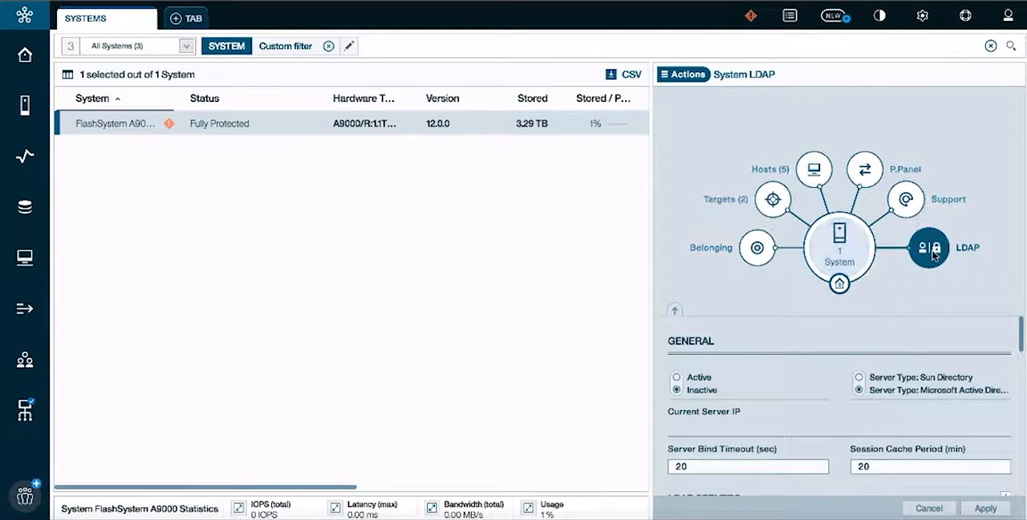
click(674, 312)
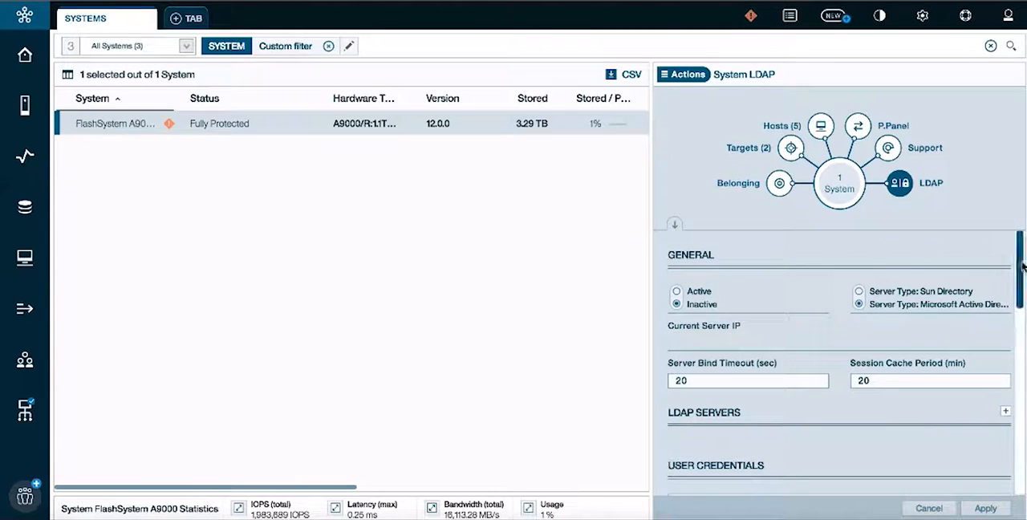
drag(1019, 273, 1020, 249)
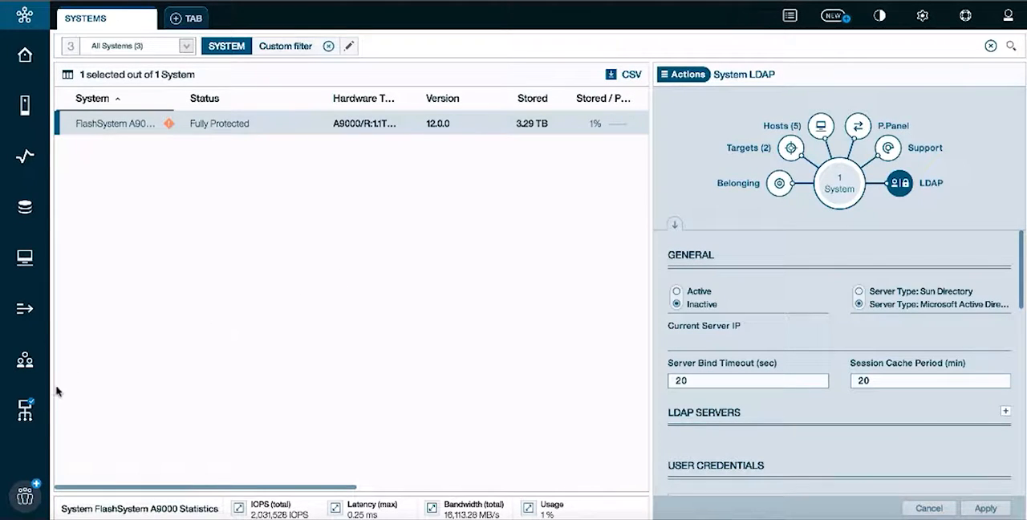
- Open the Monitoring Account settings in the management server's configuration
mouse_move(26, 415)
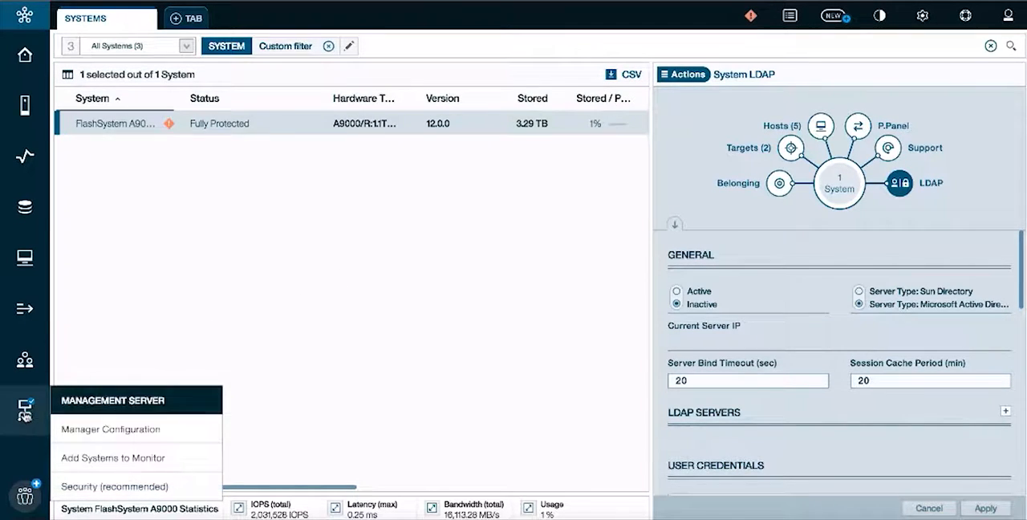
click(112, 432)
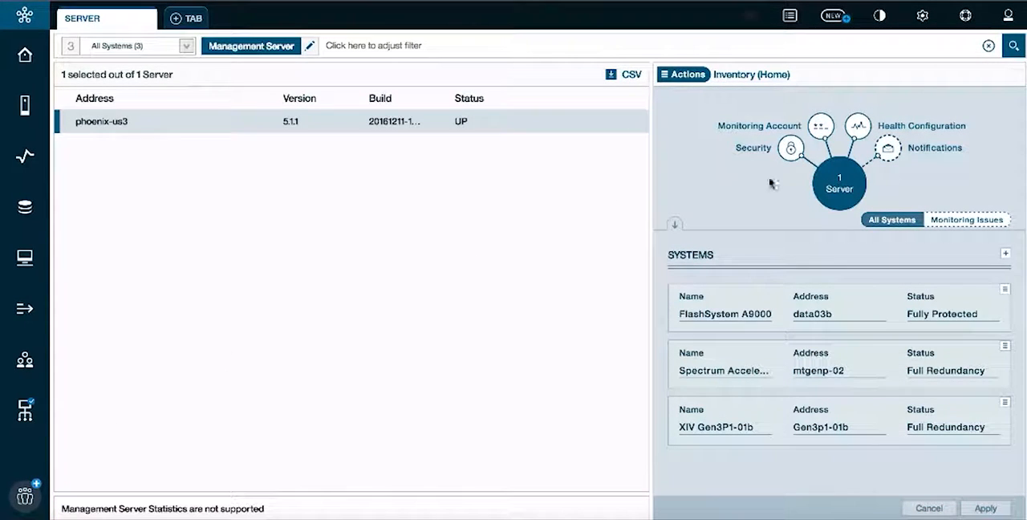
click(815, 132)
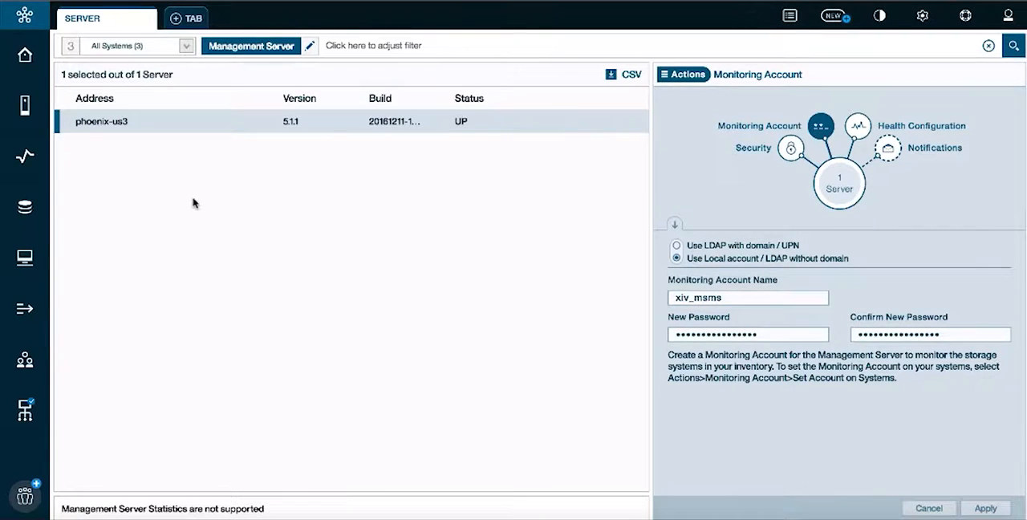
- Return to the Systems view, select FlashSystem A9000 and open its LDAP settings
click(24, 110)
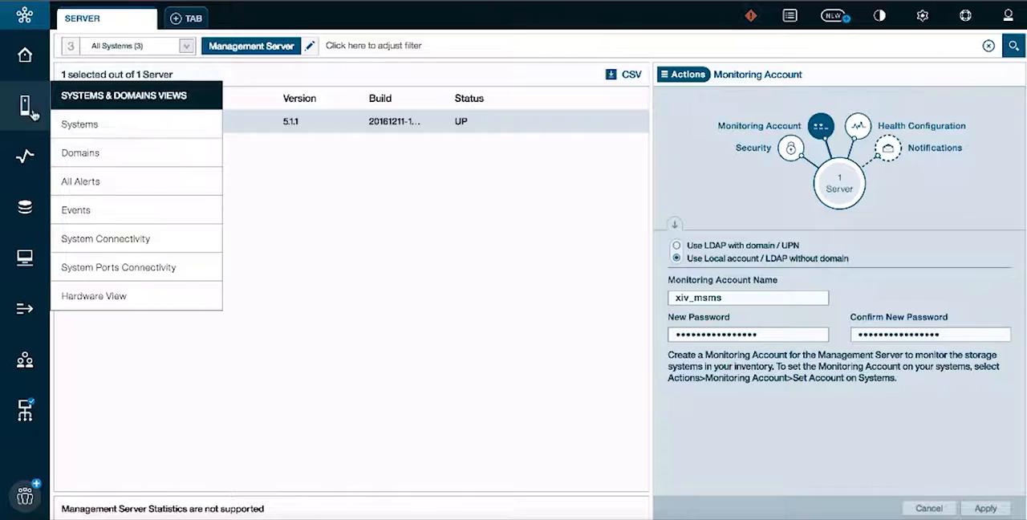
click(93, 132)
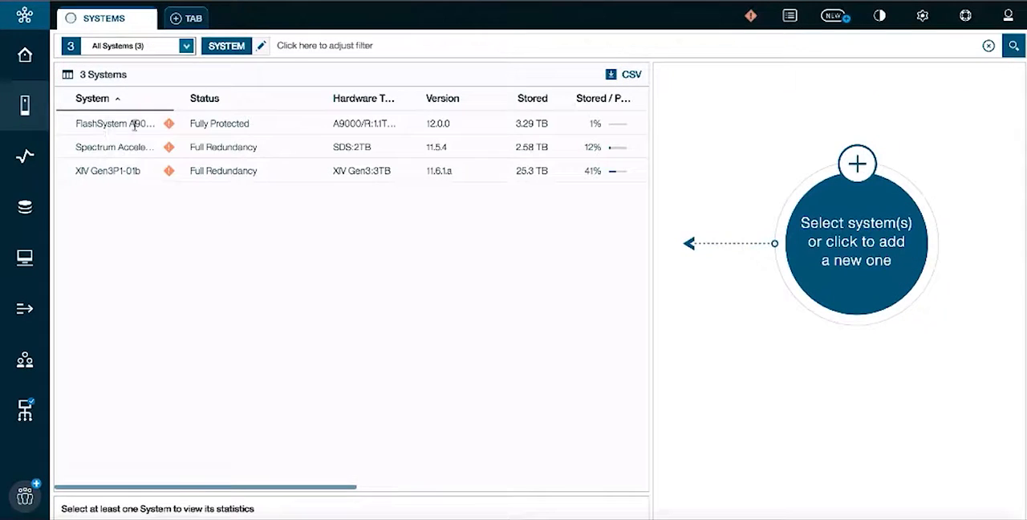
click(135, 125)
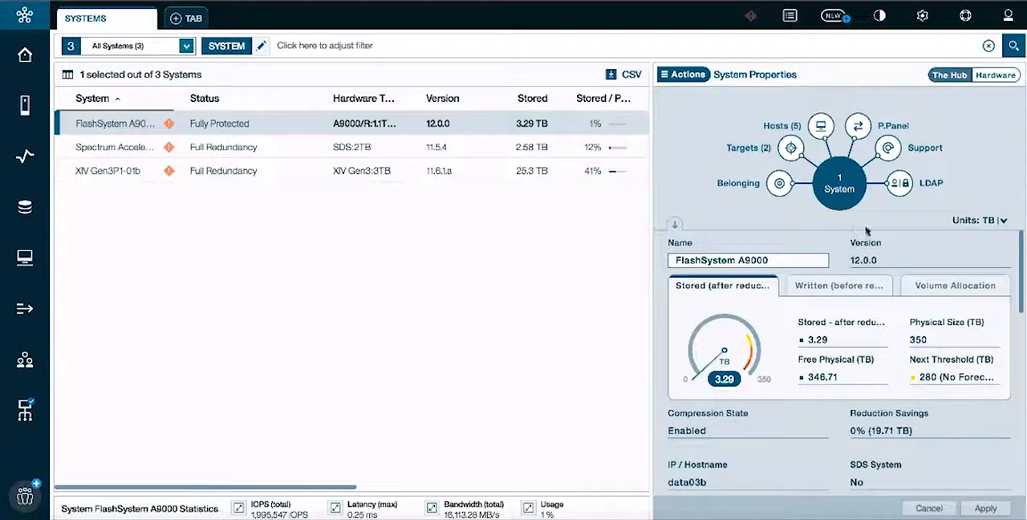
click(898, 187)
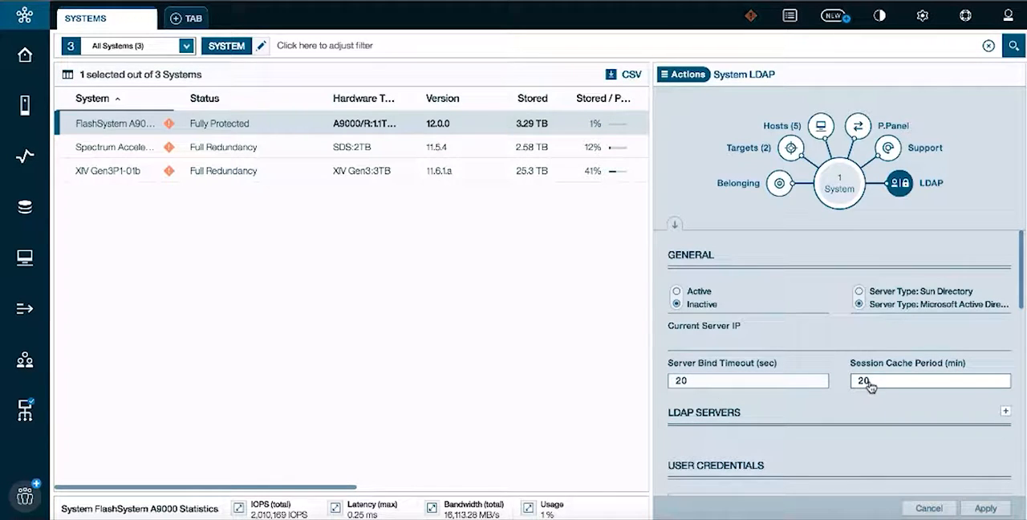
- Start a new LDAP server definition and set its server address to 9.151.145.241
click(1005, 412)
click(749, 299)
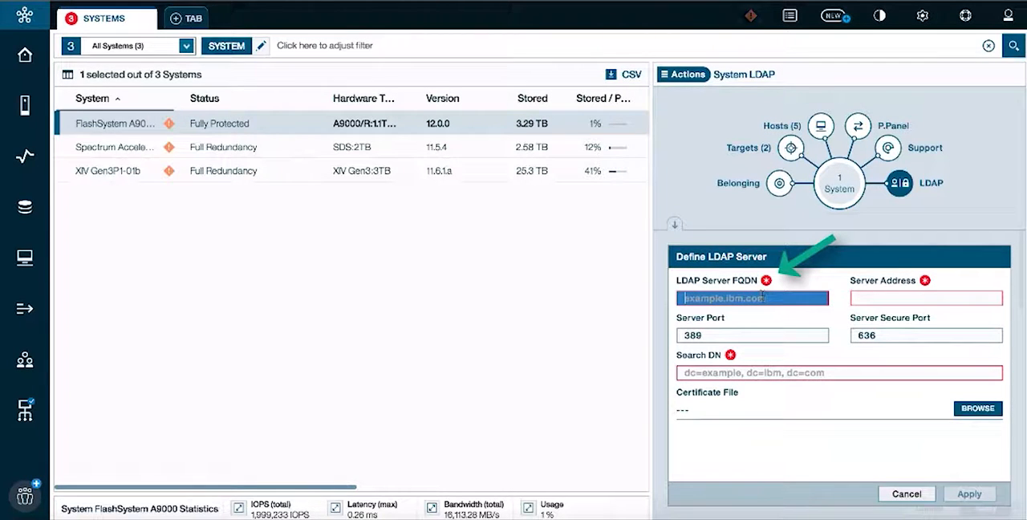
click(896, 297)
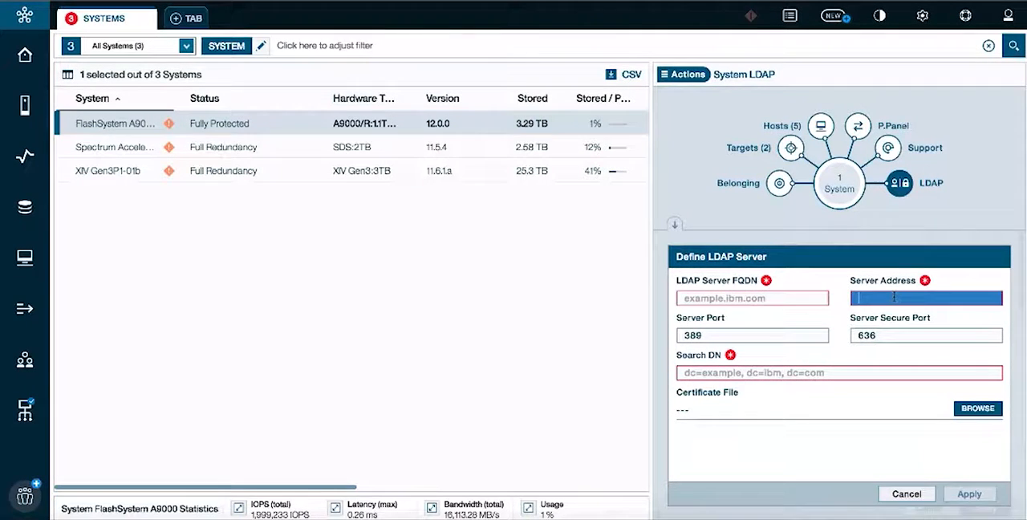
text(9.)
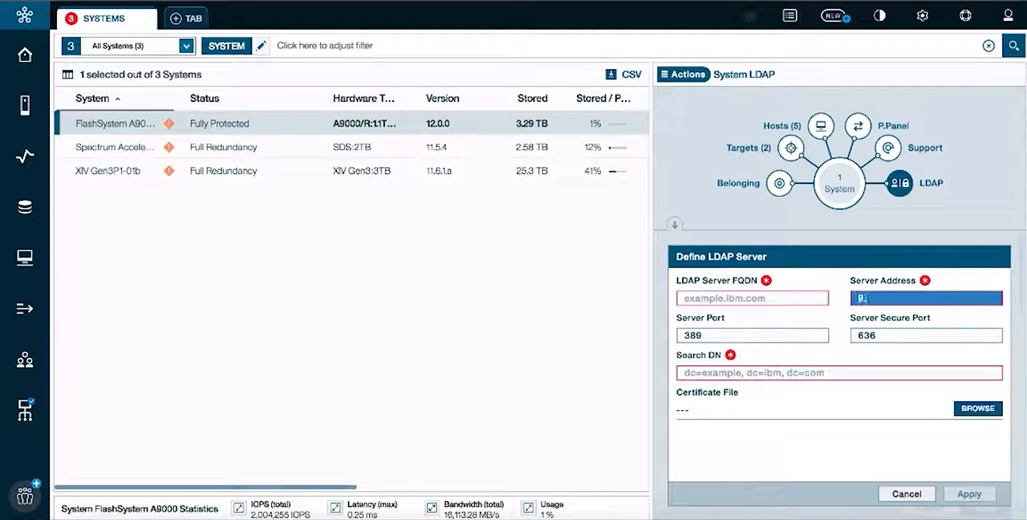
text(151.1)
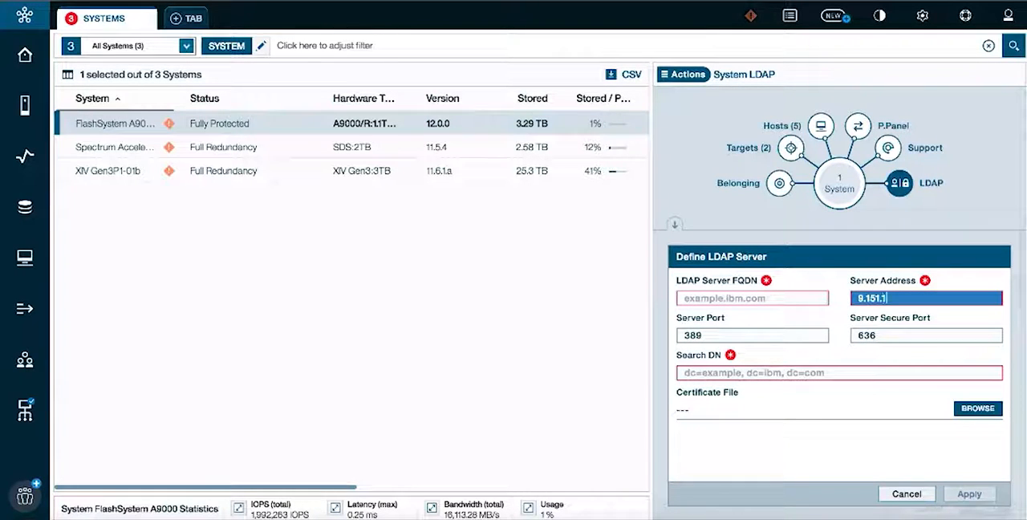
text(45.241)
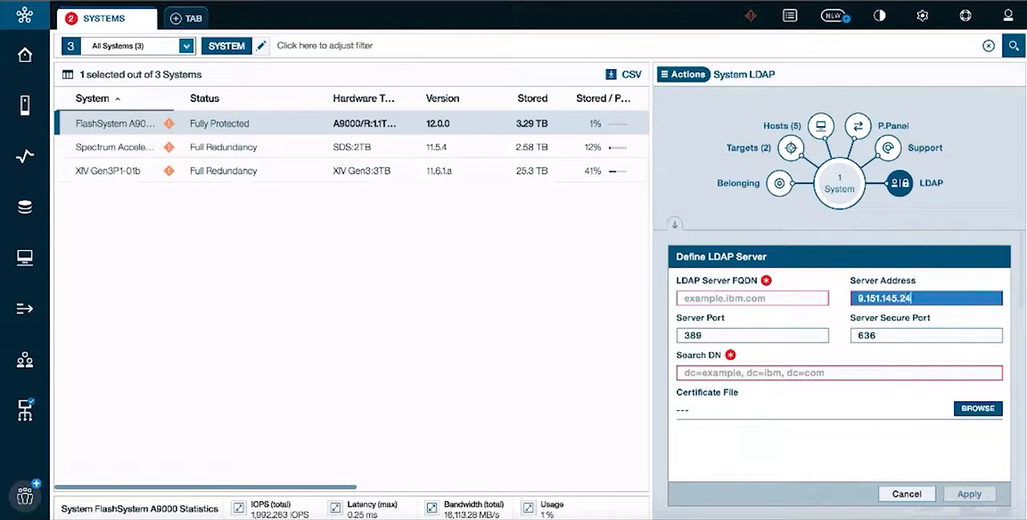
- Switch to the LDAP server in Microsoft Remote Desktop and look up its full computer name in the system properties
click(763, 296)
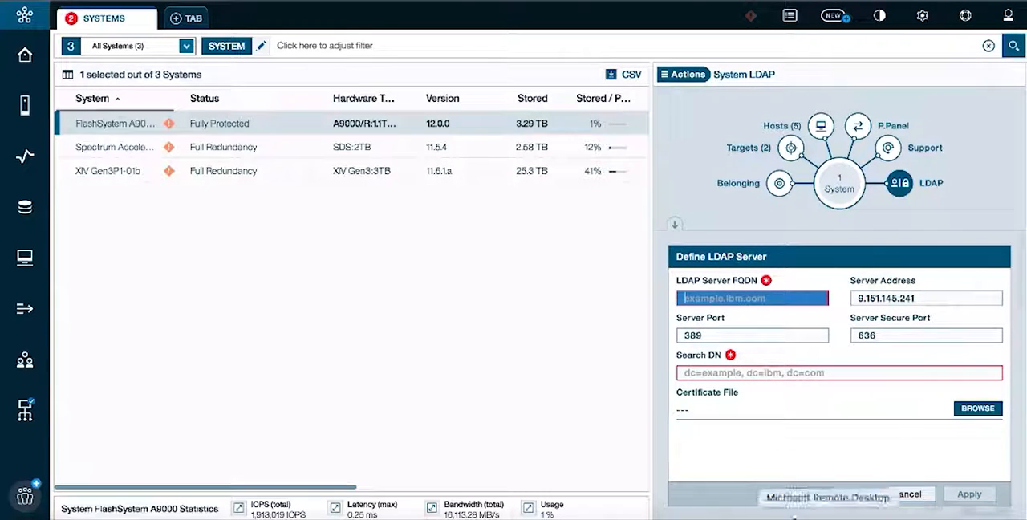
click(830, 501)
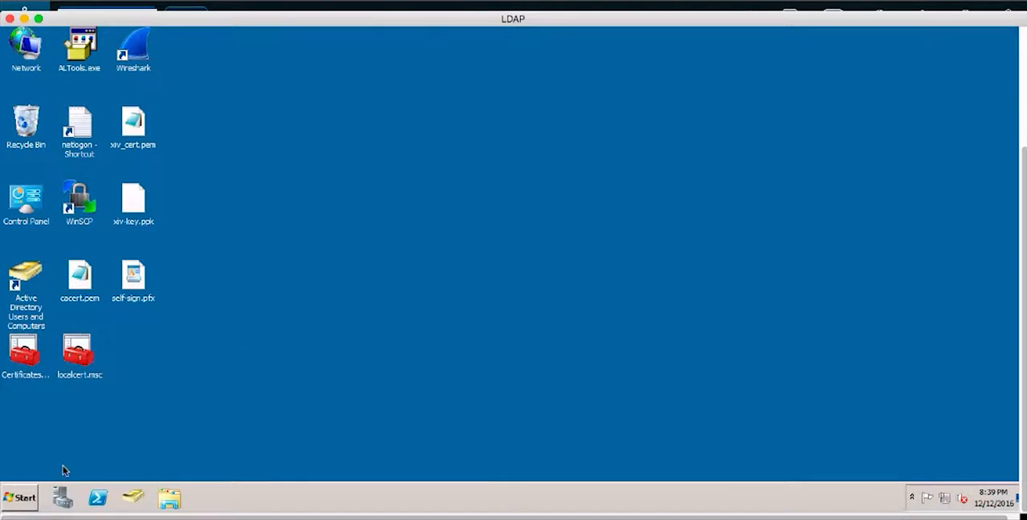
click(17, 504)
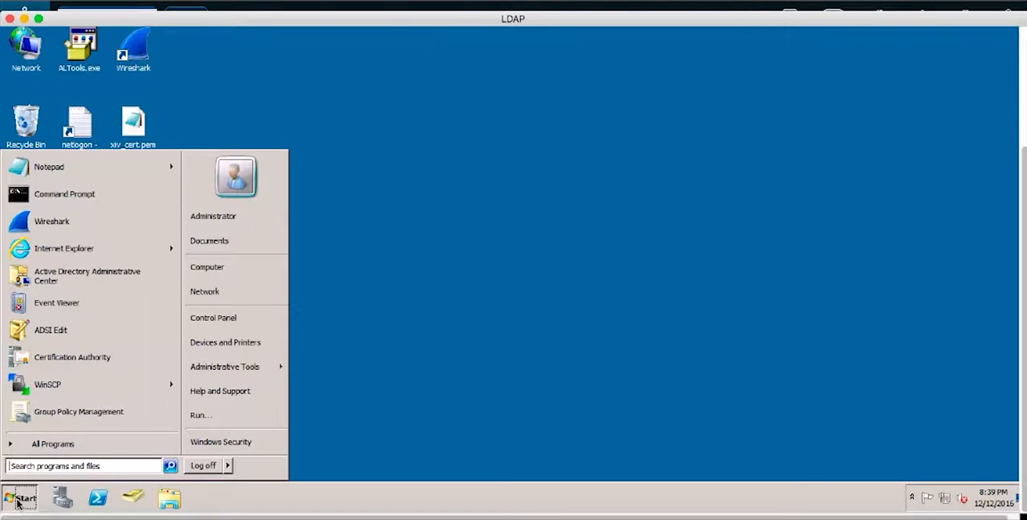
right_click(251, 273)
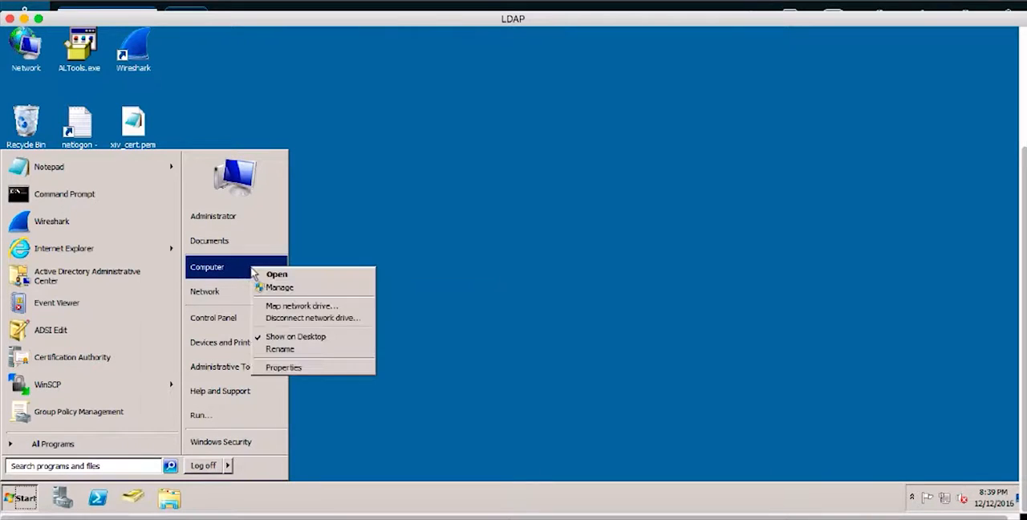
click(284, 368)
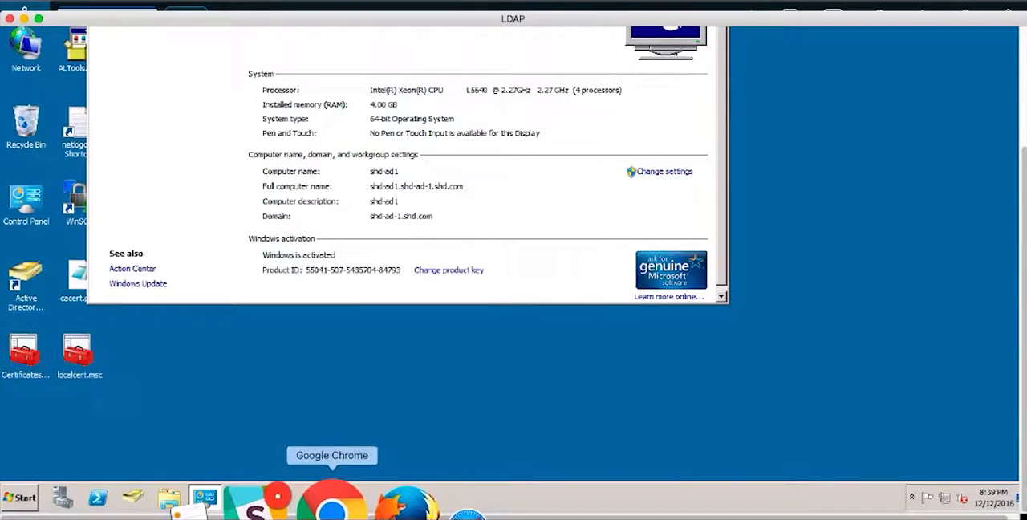
- Switch back to Google Chrome and set the LDAP Server FQDN to shd-ad1.shd-ad-1.shd.com
click(332, 501)
text(shd)
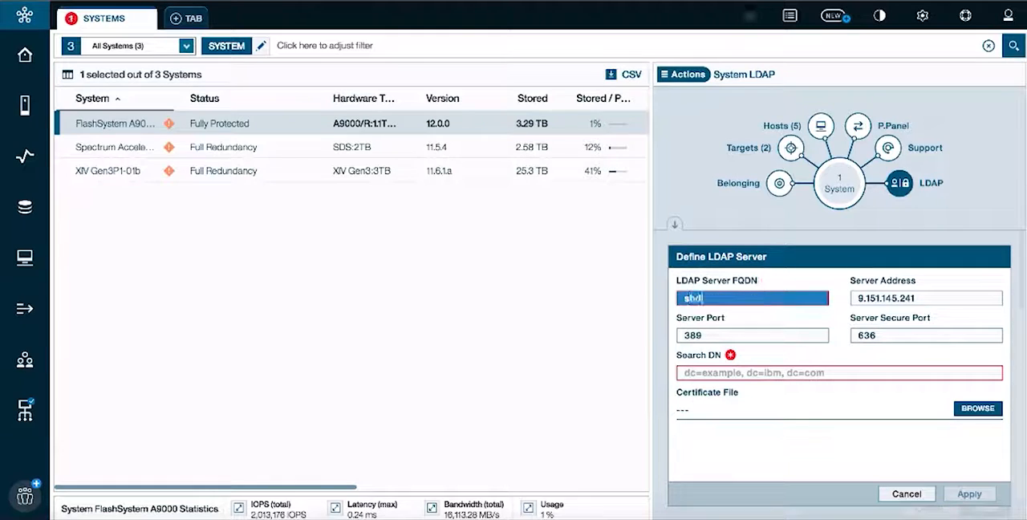
text(-ad1.shd)
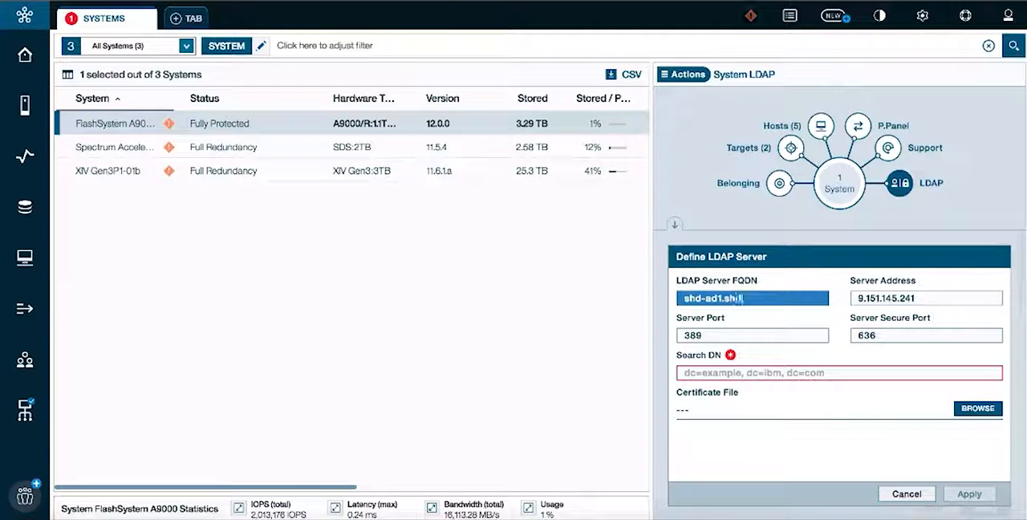
text(-ad-1.shd.com)
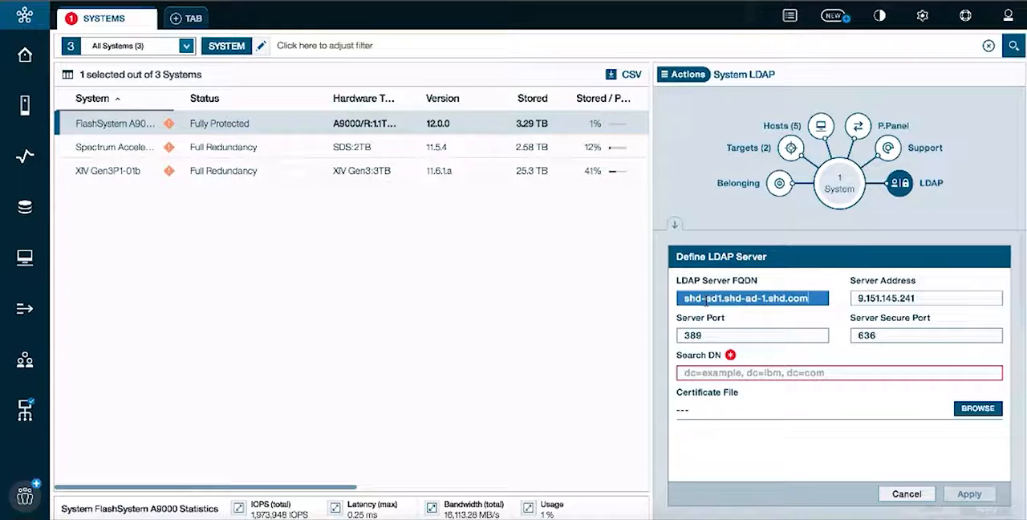
click(706, 300)
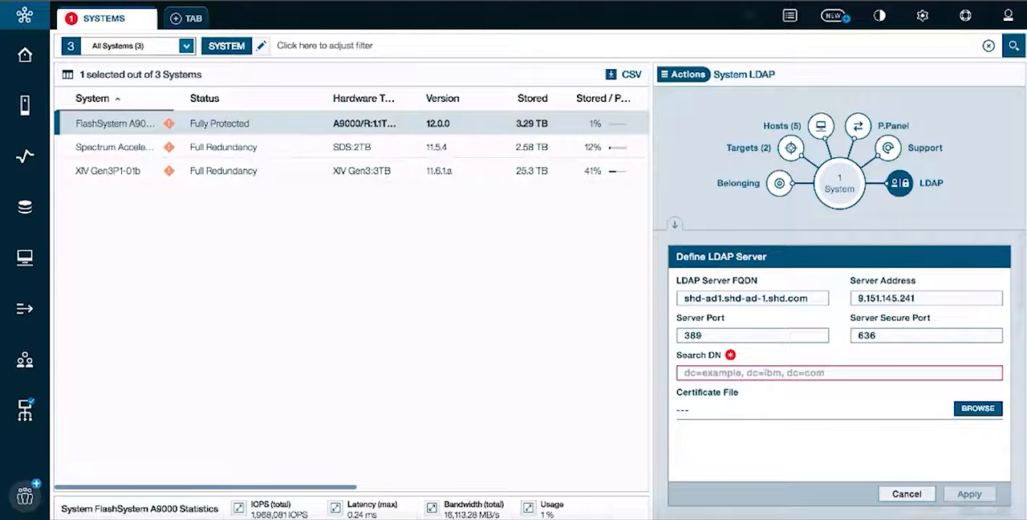
key(ctrl+a)
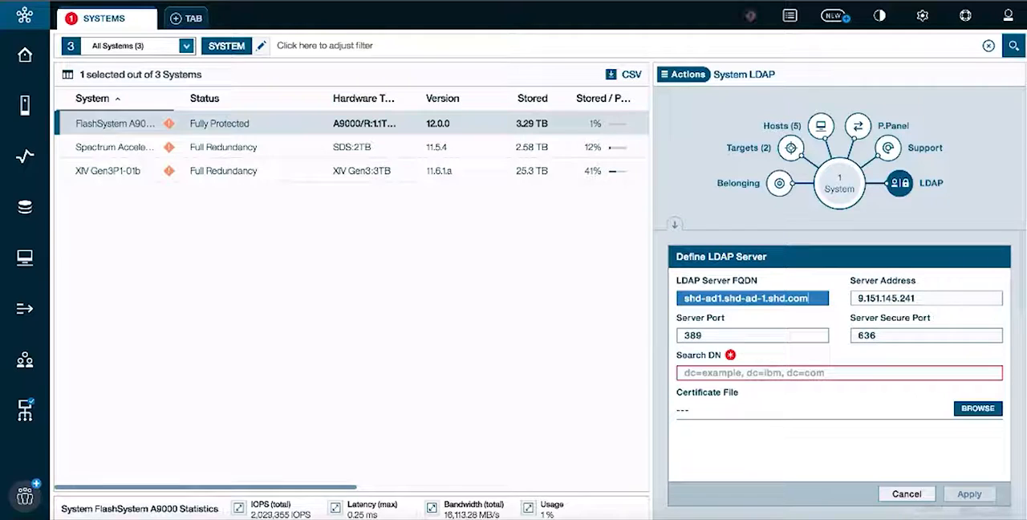
- Switch to the LDAP server in Microsoft Remote Desktop and close its System window
click(742, 369)
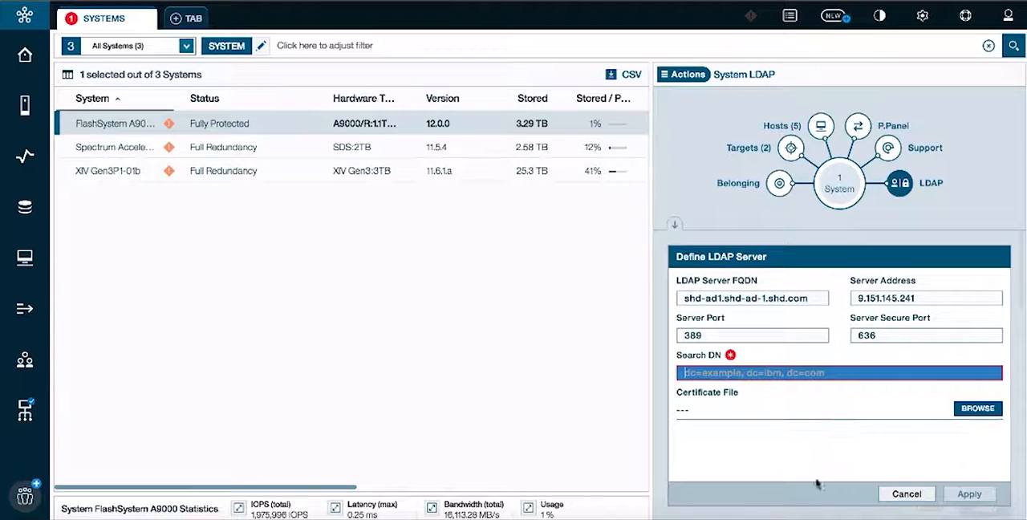
click(817, 504)
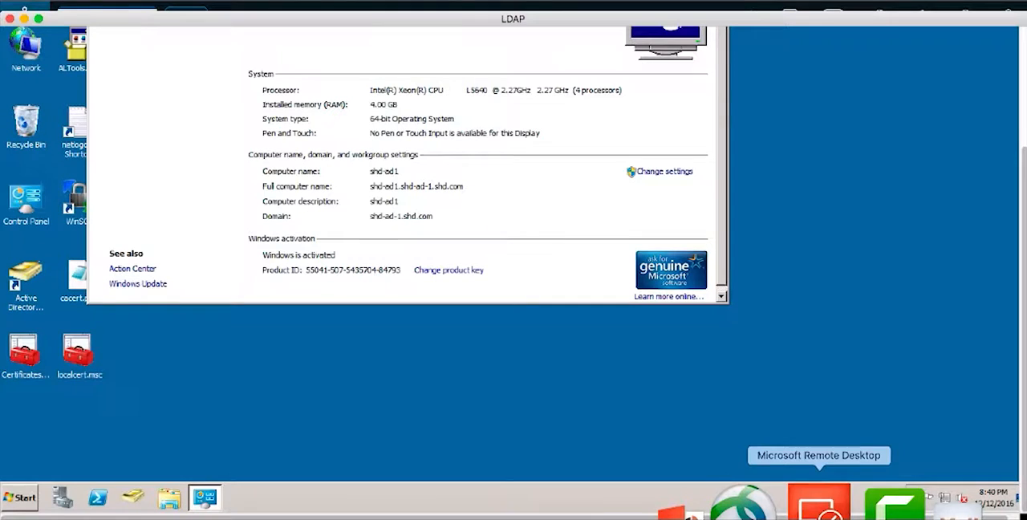
scroll(357, 204, up, 3)
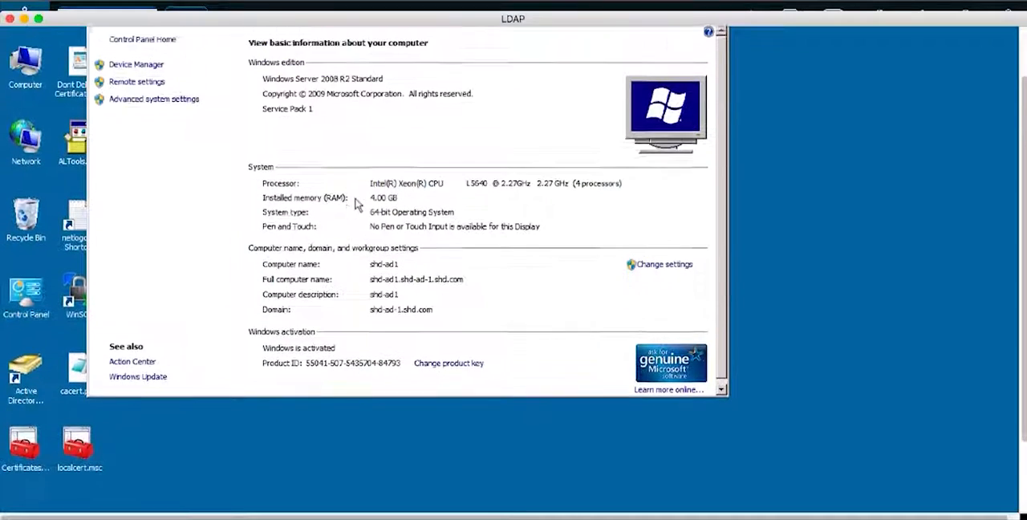
scroll(358, 204, up, 2)
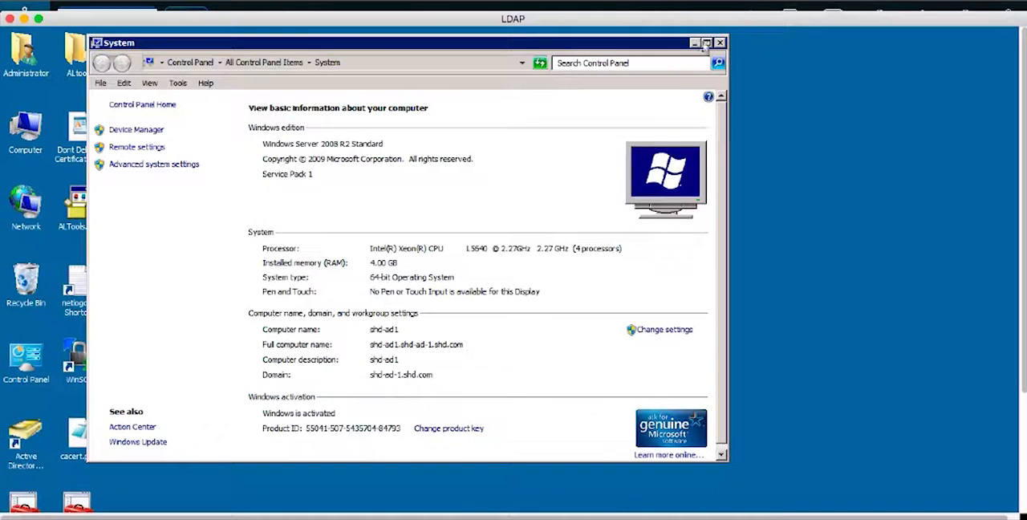
click(719, 42)
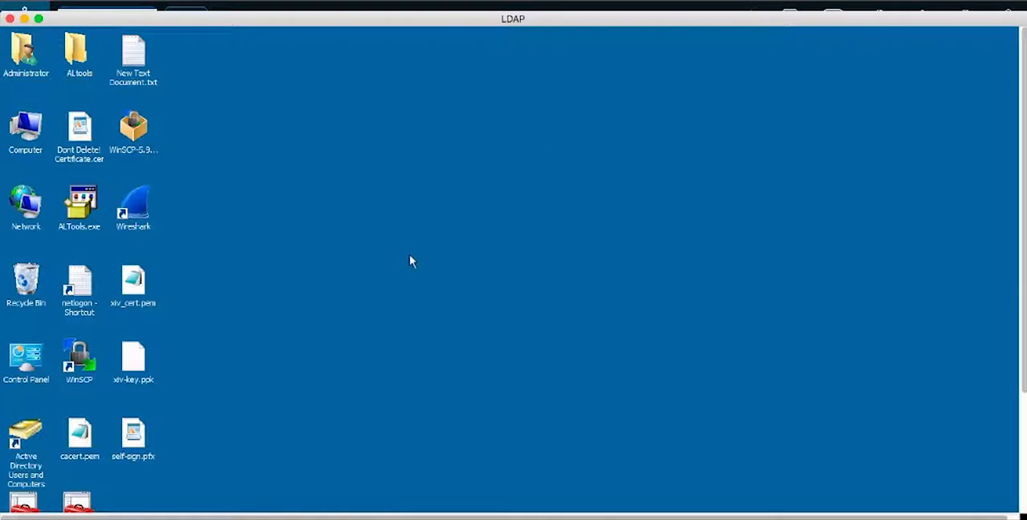
- Open Active Directory Users and Computers on the LDAP server, then reposition and widen its window
double_click(27, 436)
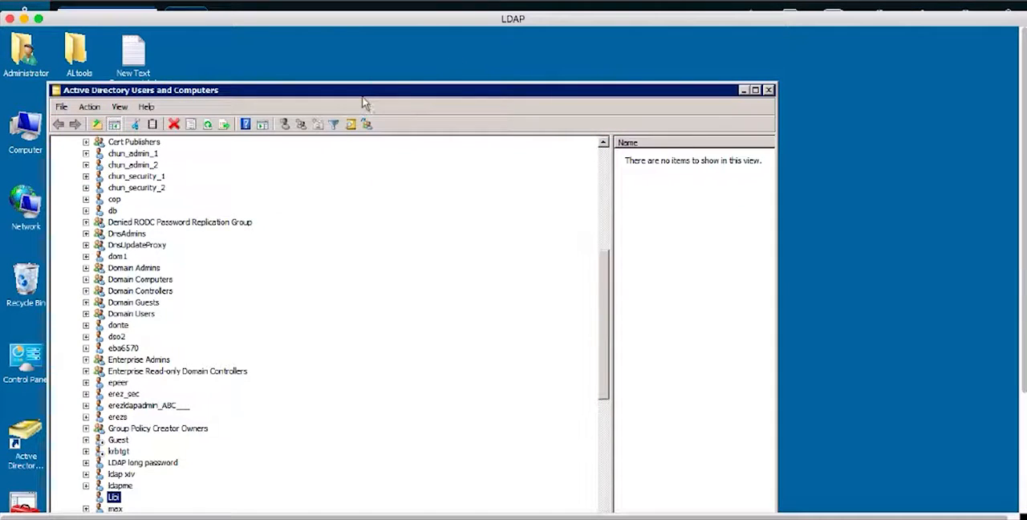
drag(361, 101, 355, 43)
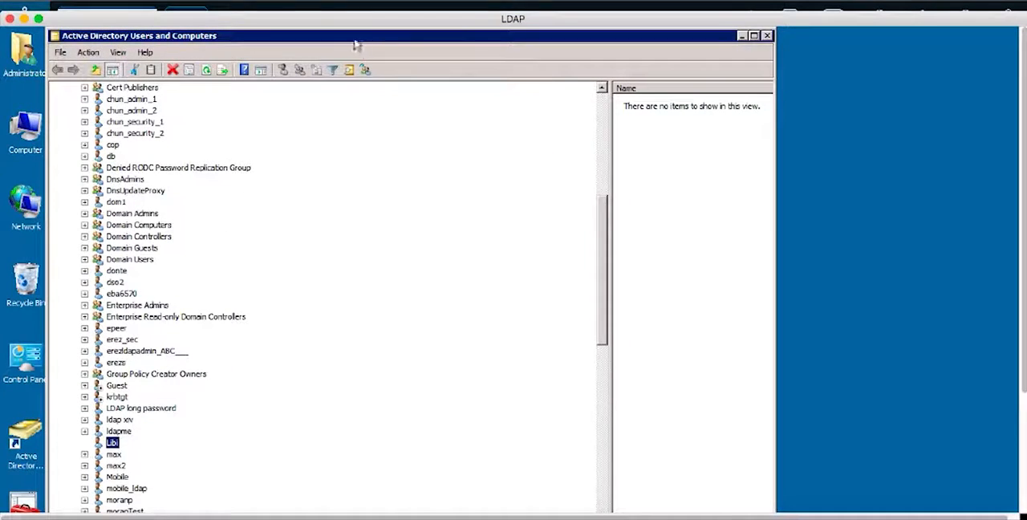
click(775, 299)
drag(776, 299, 948, 292)
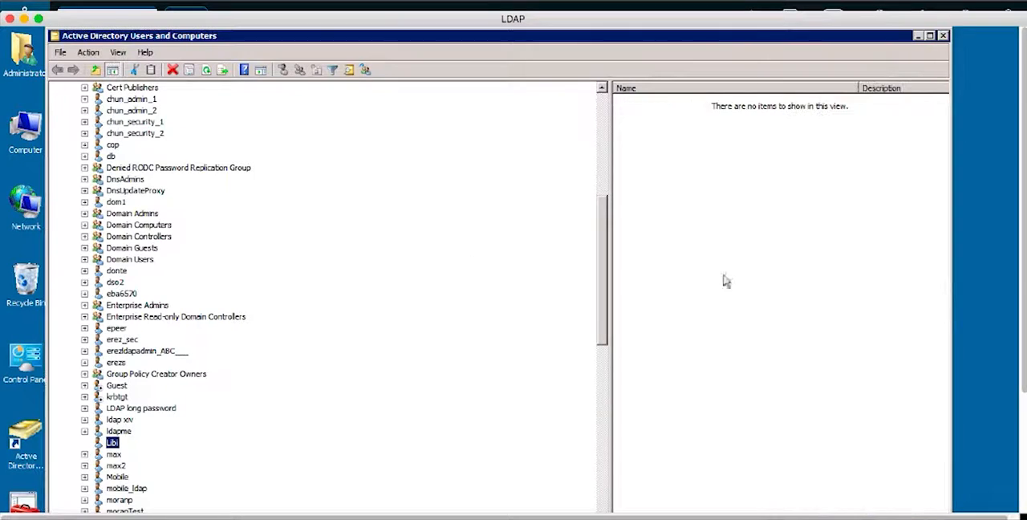
- Collapse the Users container, select the shd-ad-1.shd.com domain and check whether Advanced Features is enabled
scroll(202, 255, up, 9)
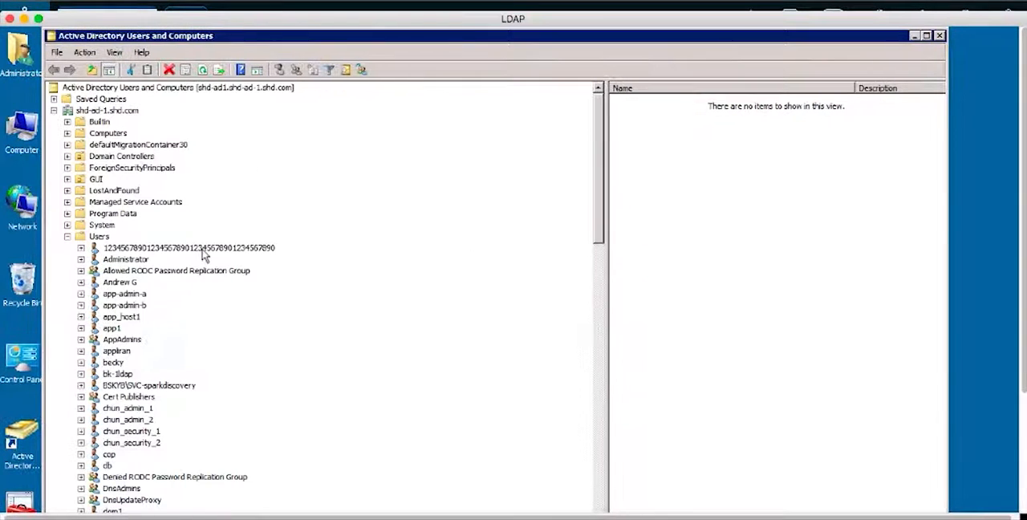
click(68, 236)
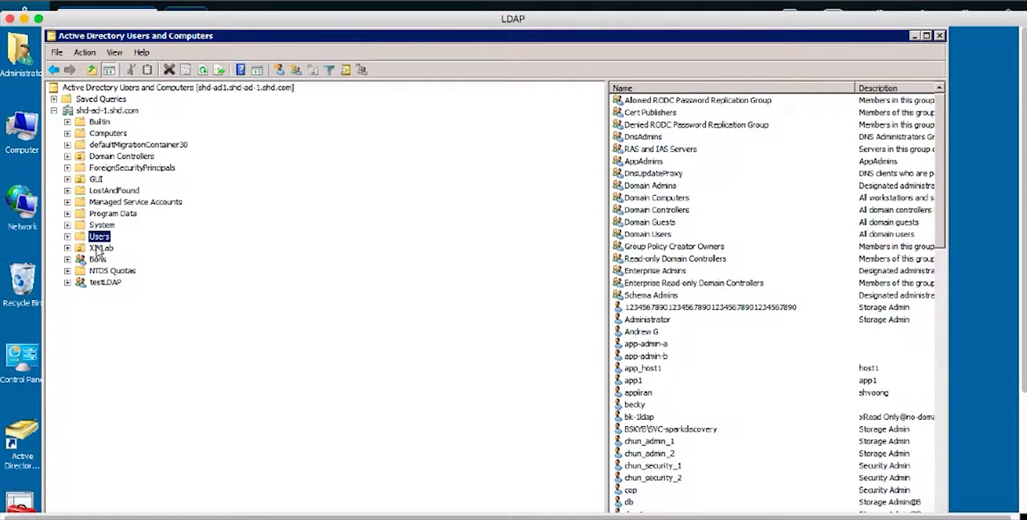
click(98, 111)
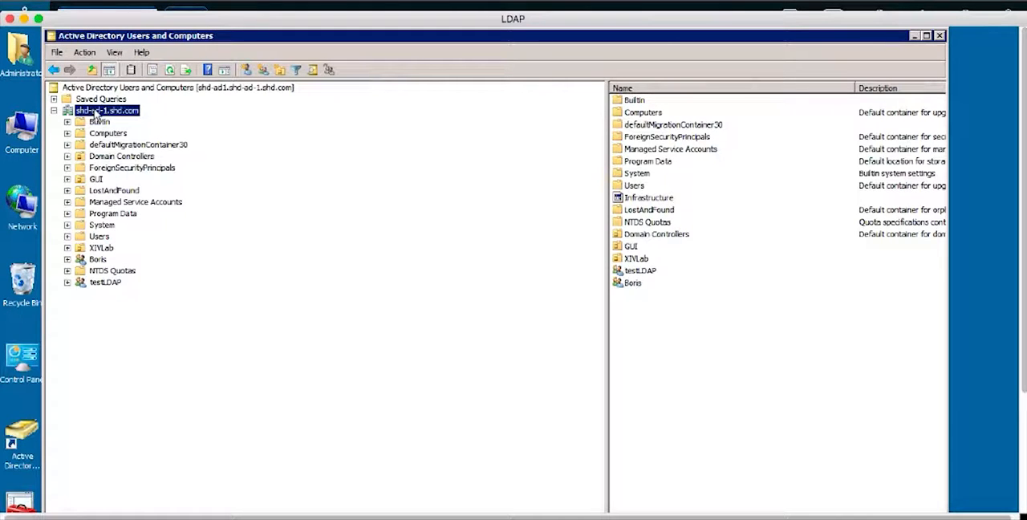
click(114, 54)
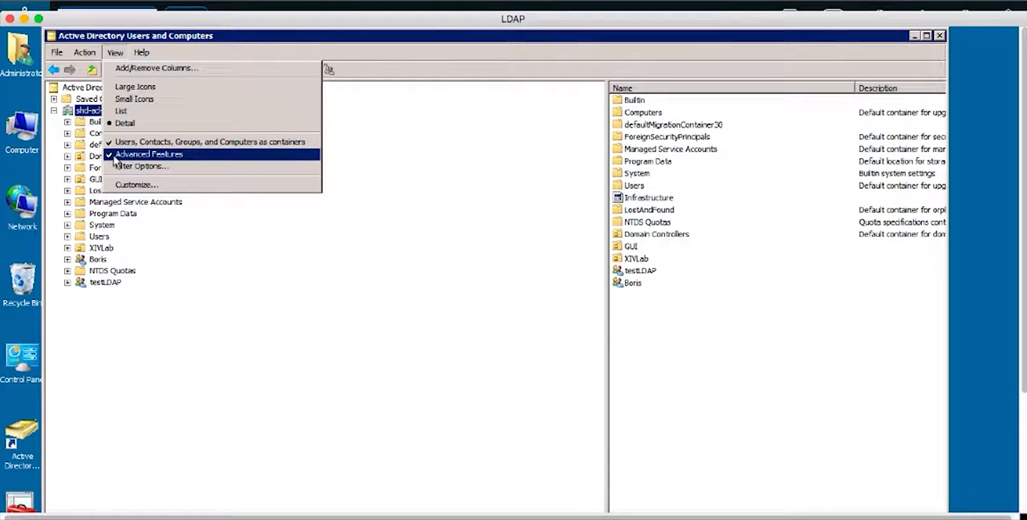
click(80, 315)
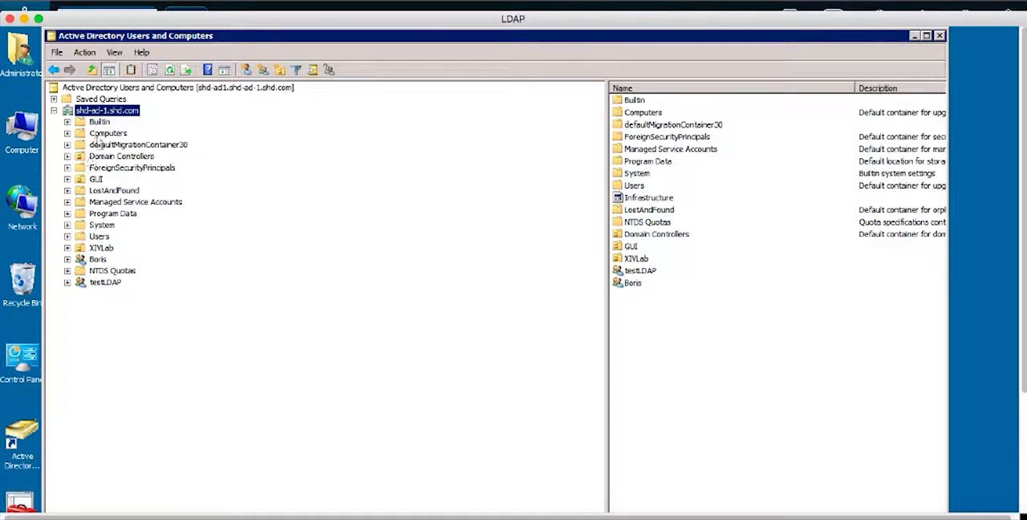
- Open the attribute list in the properties of the shd-ad-1.shd.com domain
right_click(110, 116)
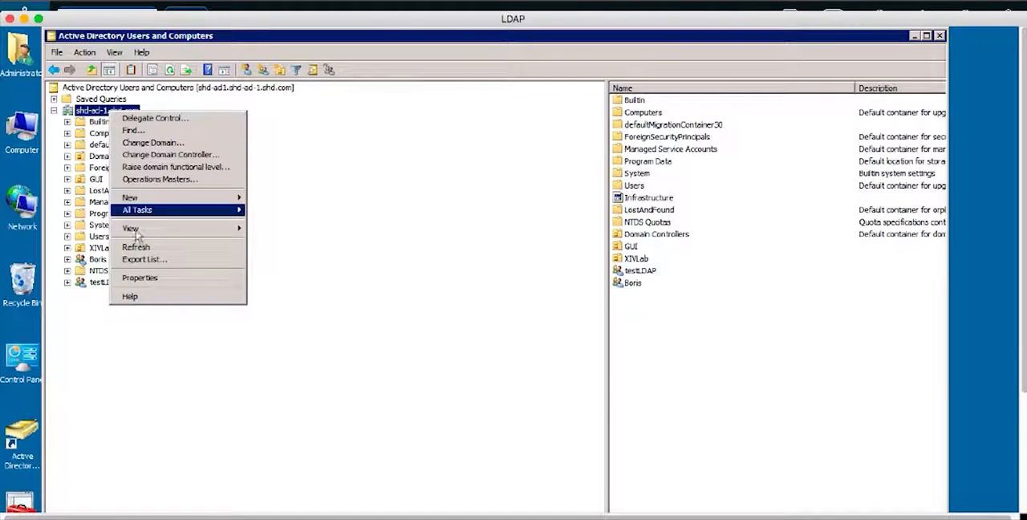
click(140, 279)
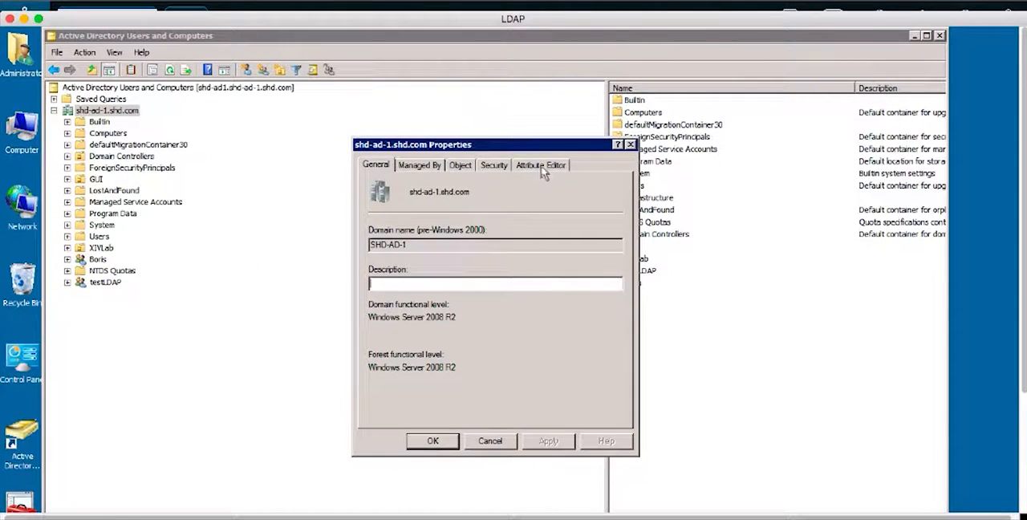
click(541, 166)
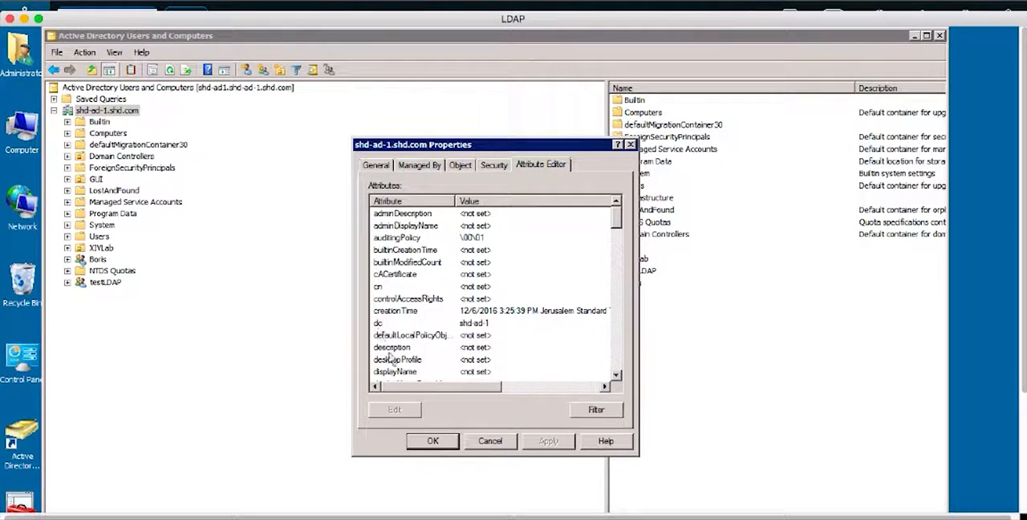
- Find the domain's distinguishedName attribute, open it and copy its value
click(422, 311)
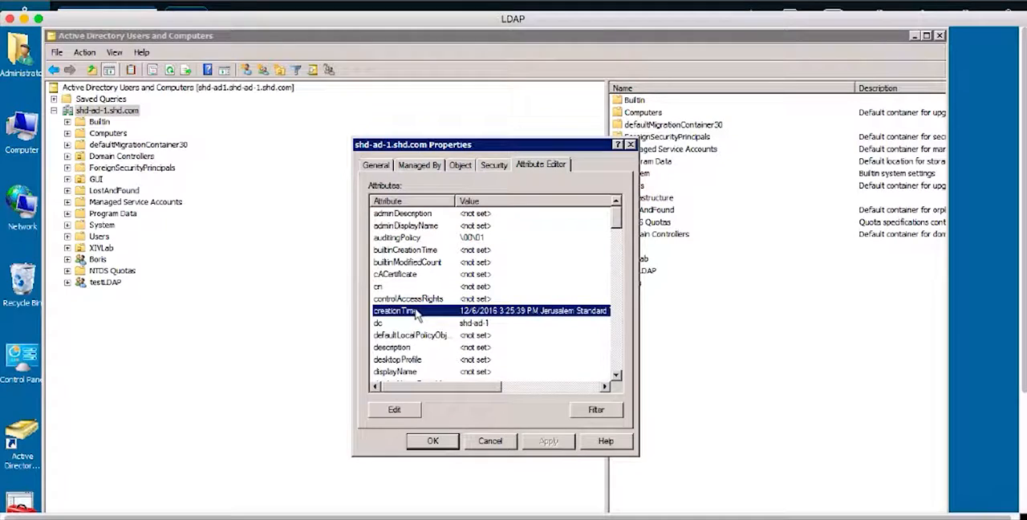
key(Down)
key(Down)
key(Down)
key(Down)
key(Down)
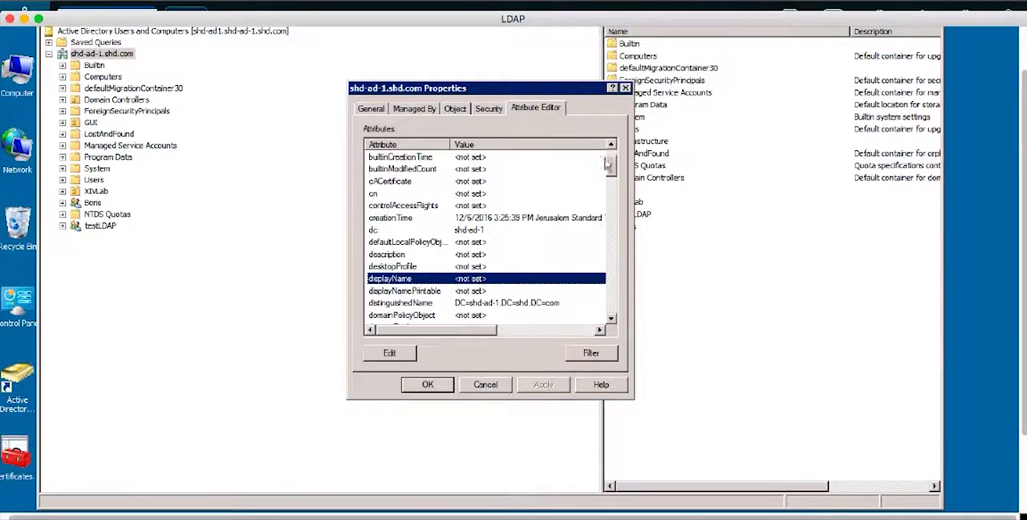
scroll(611, 177, down, 2)
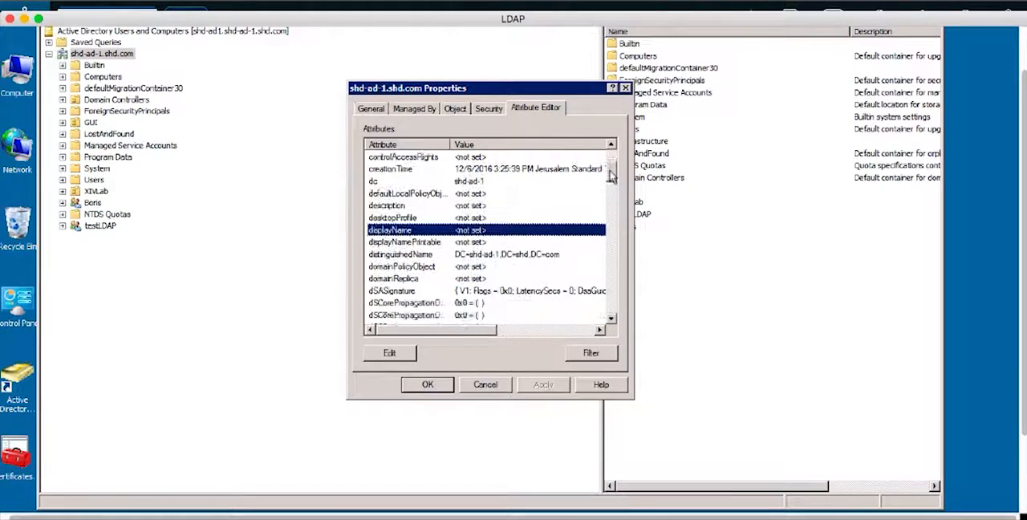
click(421, 255)
double_click(463, 256)
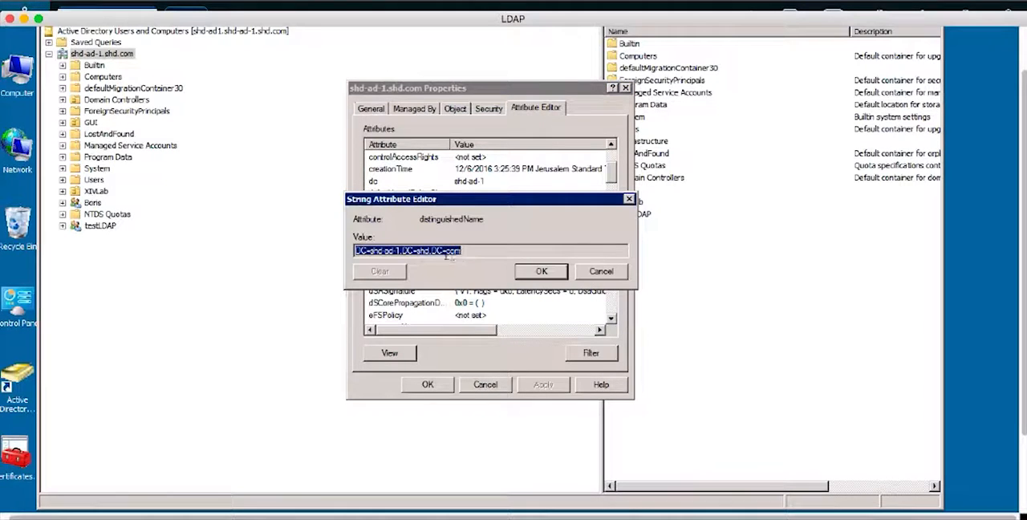
right_click(438, 256)
click(456, 290)
- Switch back to Google Chrome, set the Search DN to DC=shd-ad-1,DC=shd,DC=com and apply the LDAP server definition
click(301, 505)
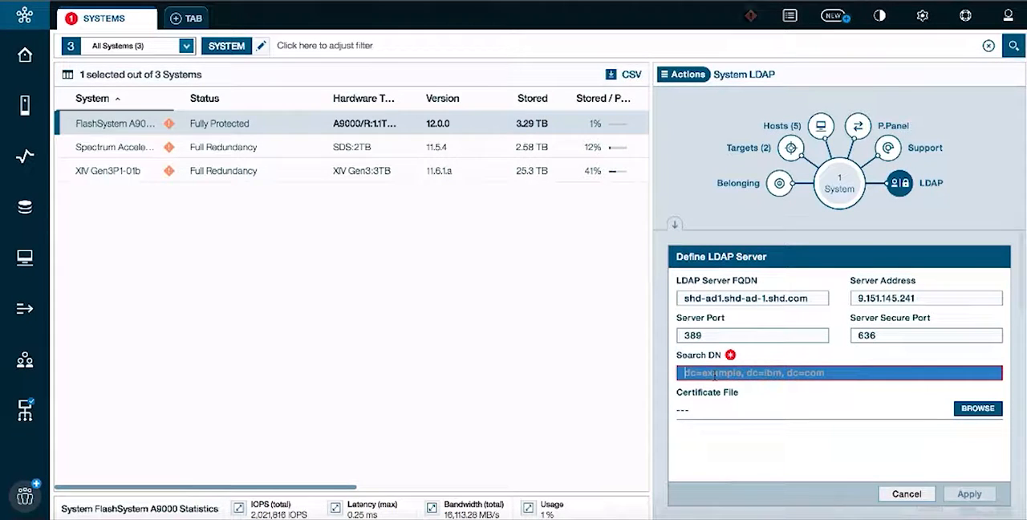
key(super+v)
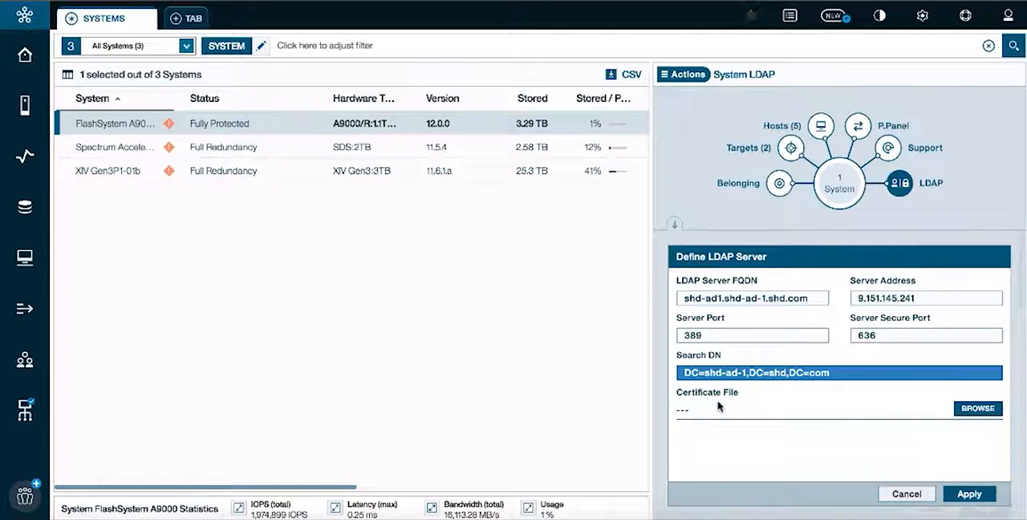
click(969, 493)
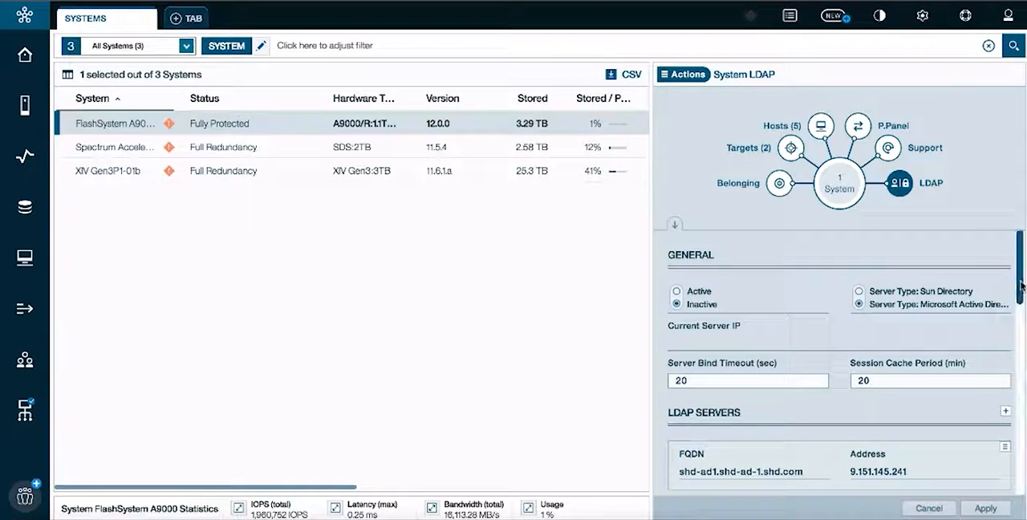
- View the User Credentials section, then switch to Microsoft Remote Desktop and cancel the distinguishedName attribute and domain properties dialogs
drag(1022, 282, 1019, 349)
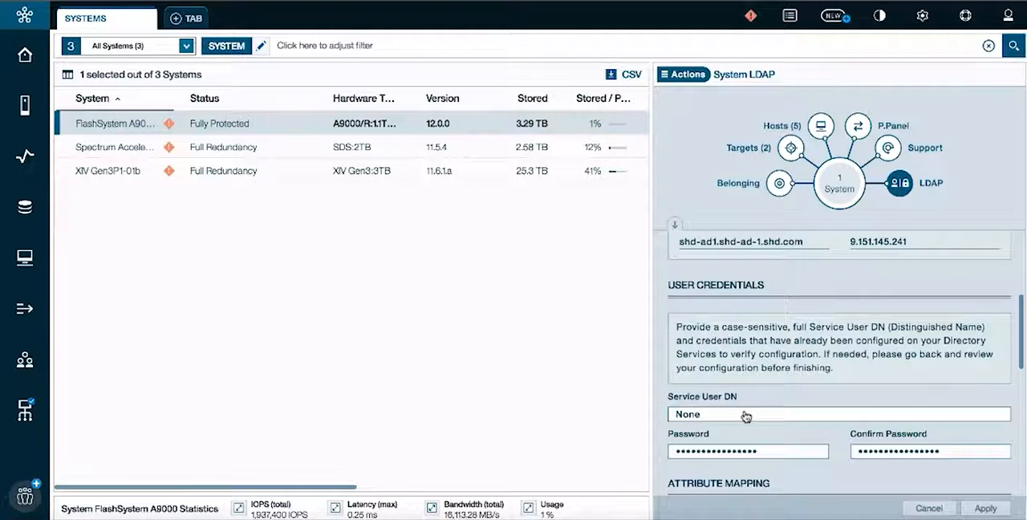
mouse_move(855, 517)
click(802, 512)
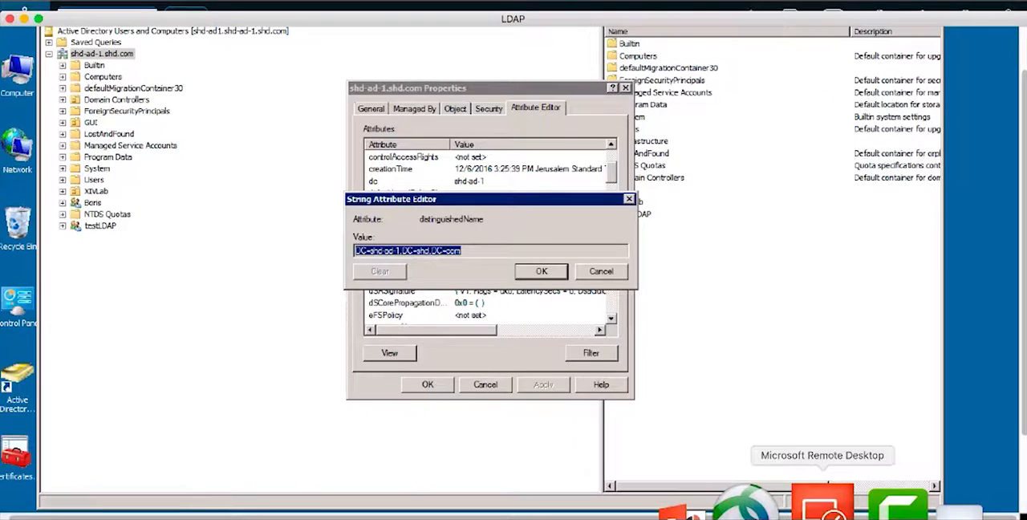
click(586, 276)
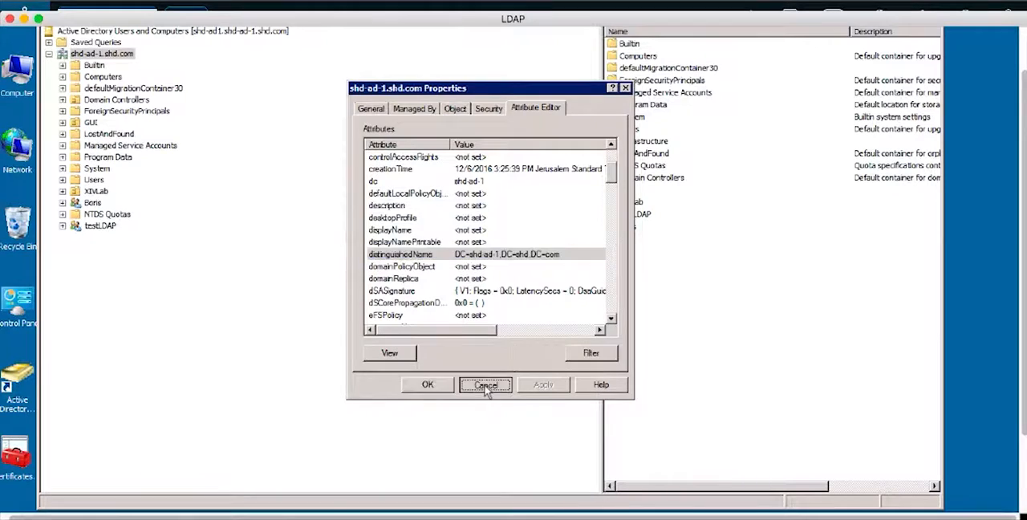
click(485, 384)
- Widen the details list of the Users container and start creating a new user in that container
click(90, 181)
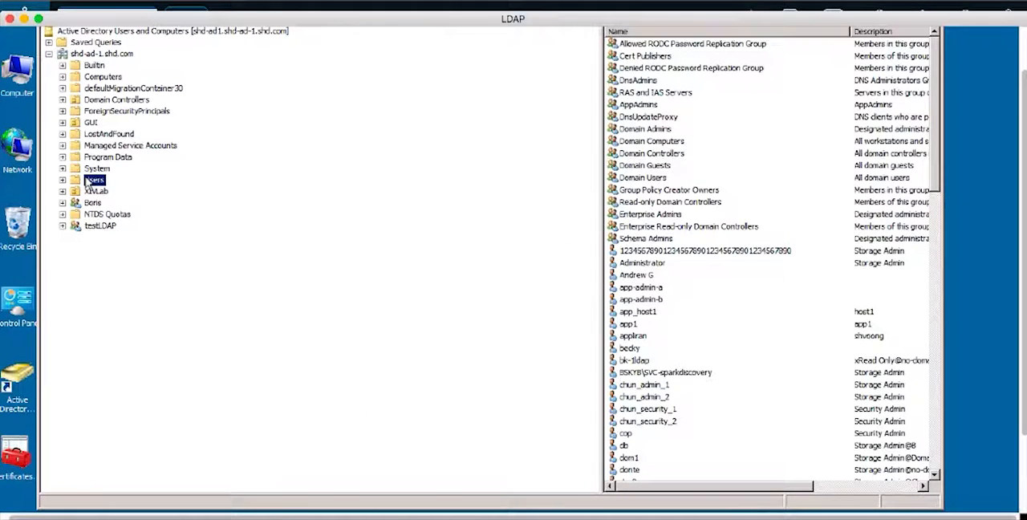
drag(602, 293, 265, 281)
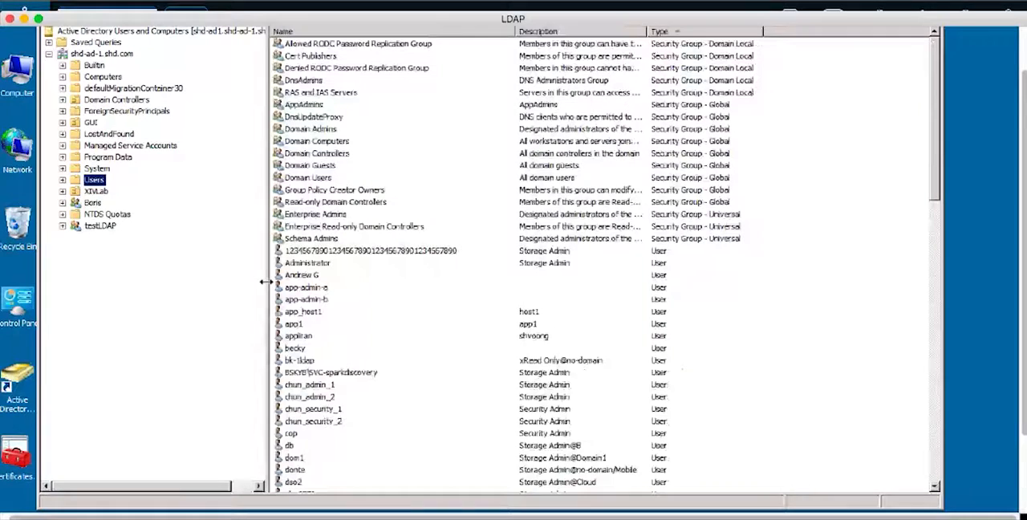
right_click(100, 181)
mouse_move(136, 215)
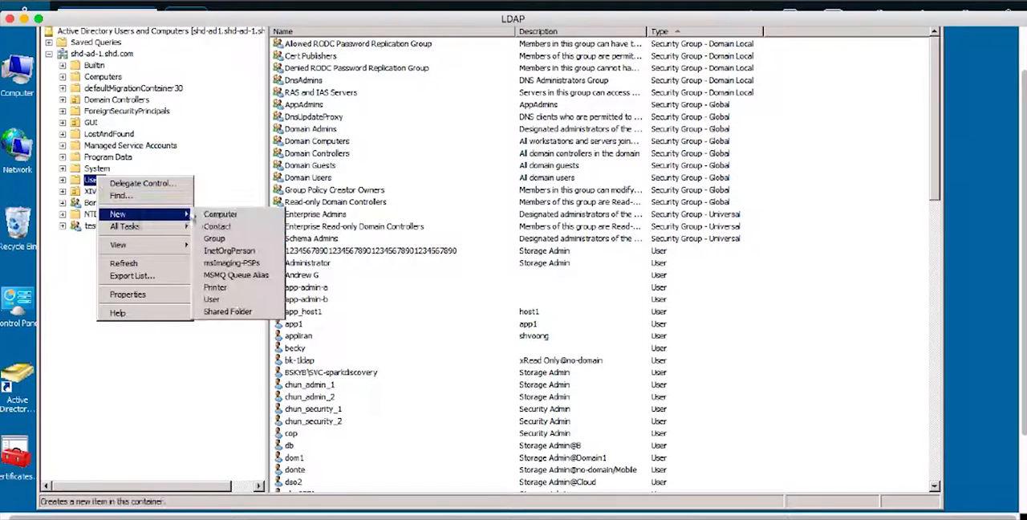
click(214, 304)
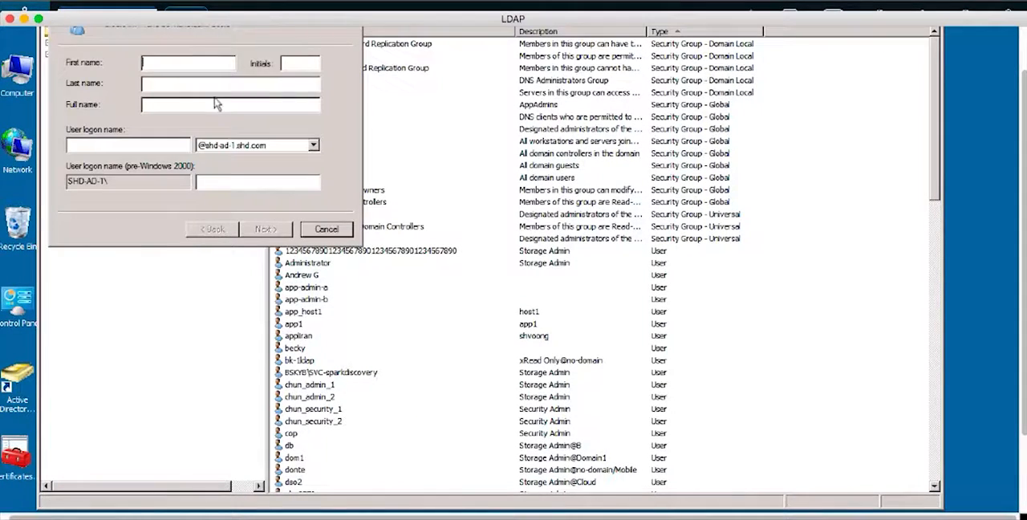
- Set the new user's first name and logon name to myServiceUser and proceed to the password settings
text(my u)
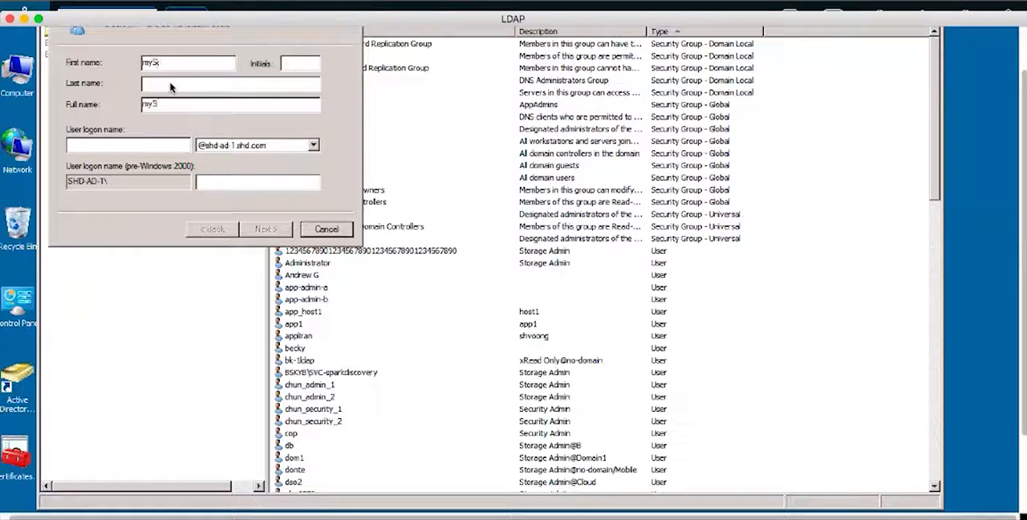
text(erviceUser)
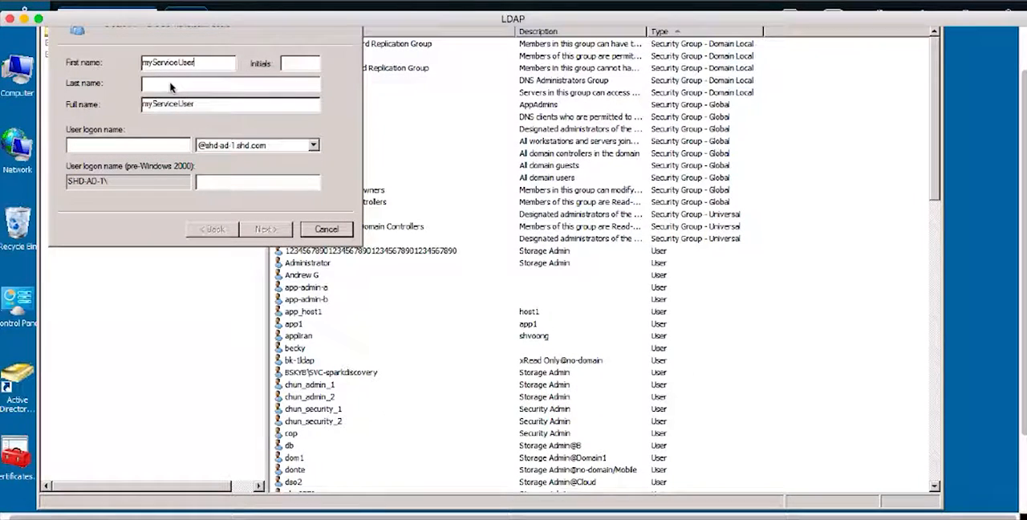
click(140, 146)
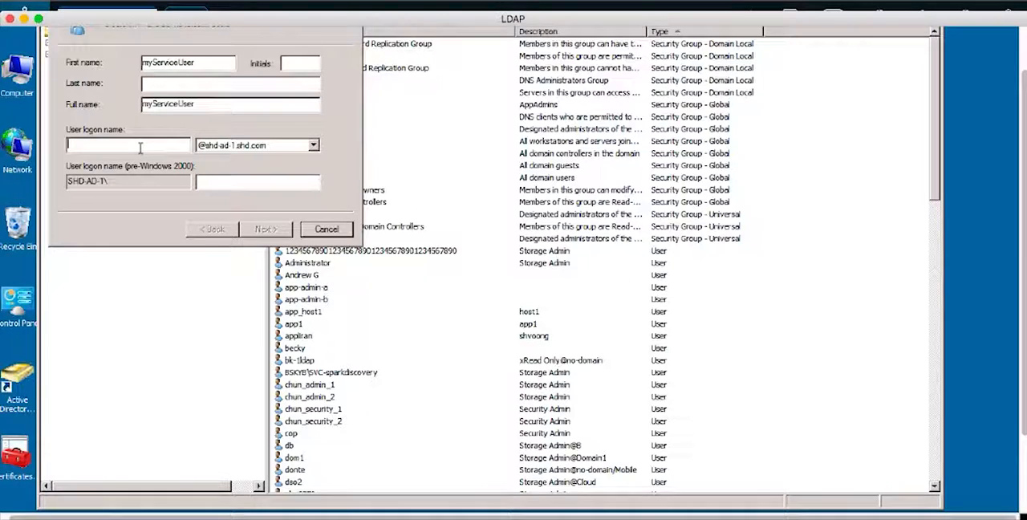
text(my)
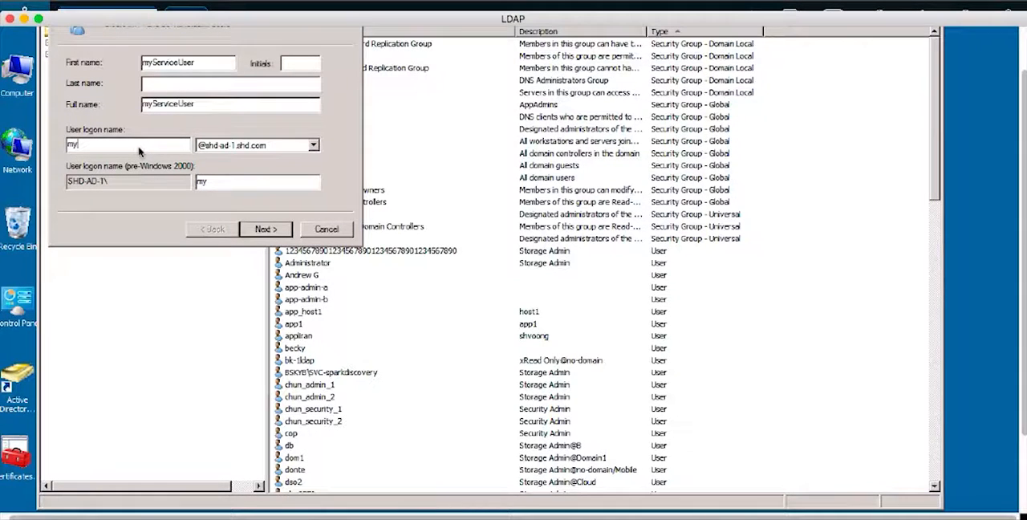
text(ServiceUser)
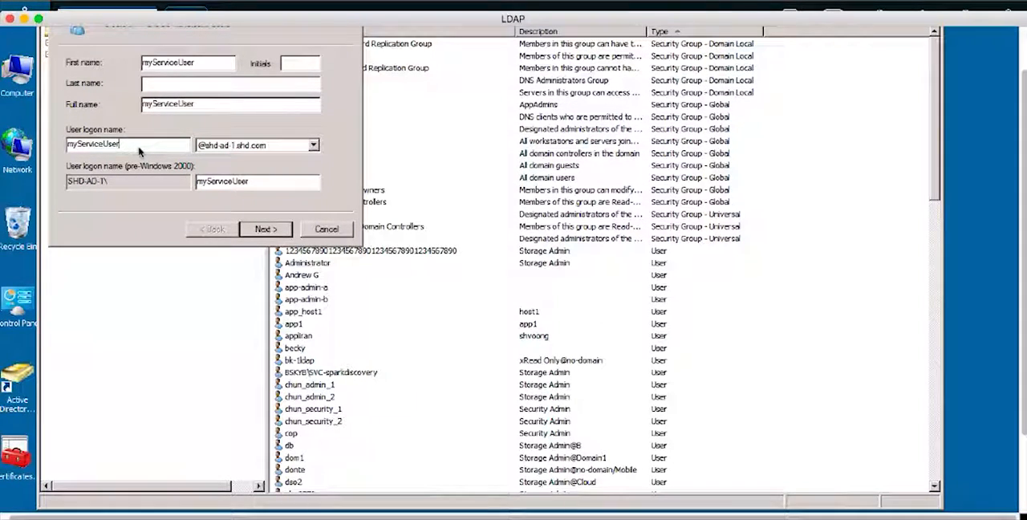
click(266, 228)
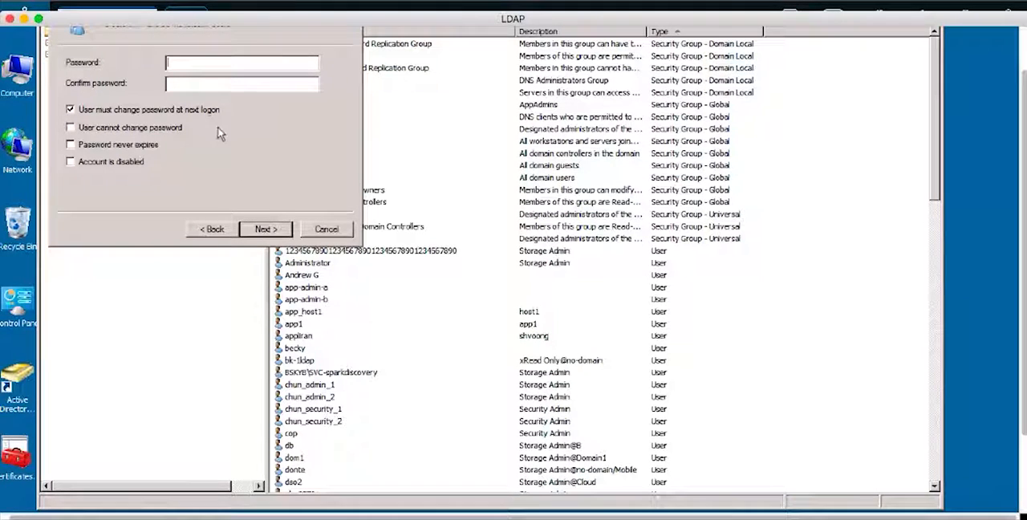
- Enter and confirm the account password, disable the forced change at next logon, enable Password never expires and finish creating the user
text(•••••)
key(Tab)
text(••••••)
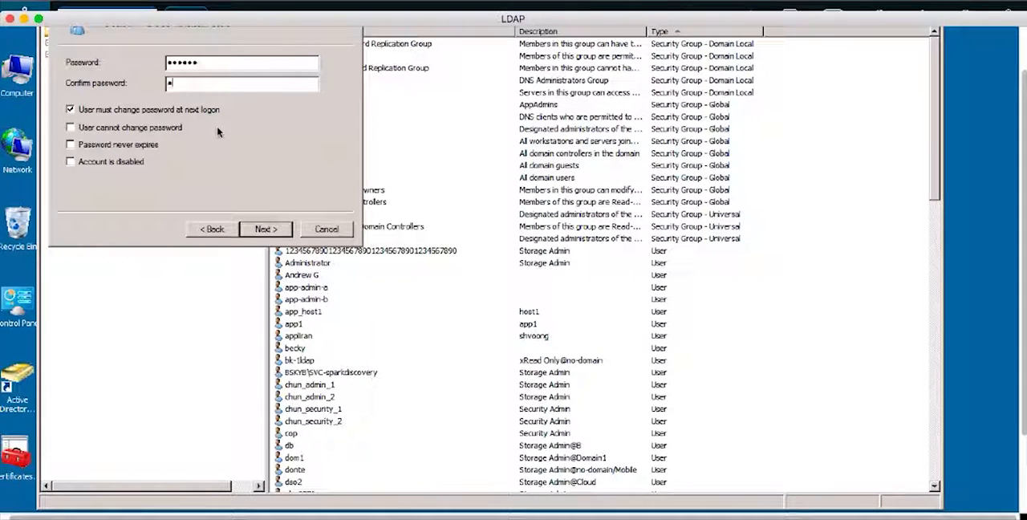
click(71, 110)
click(70, 145)
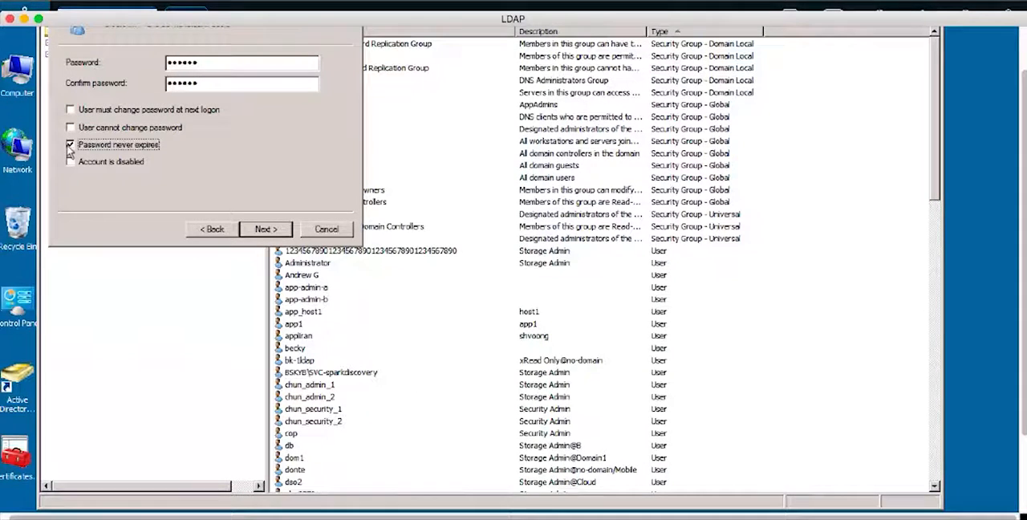
click(257, 230)
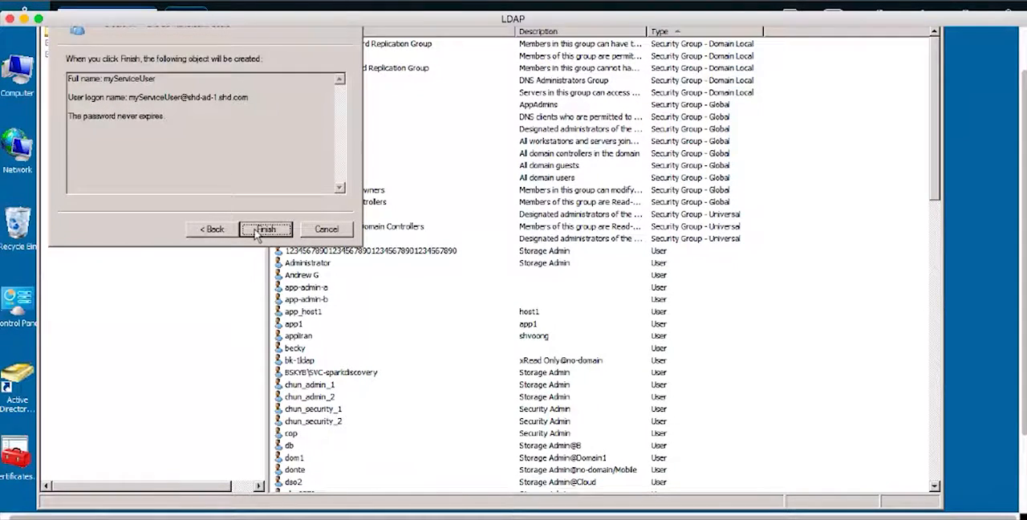
click(256, 230)
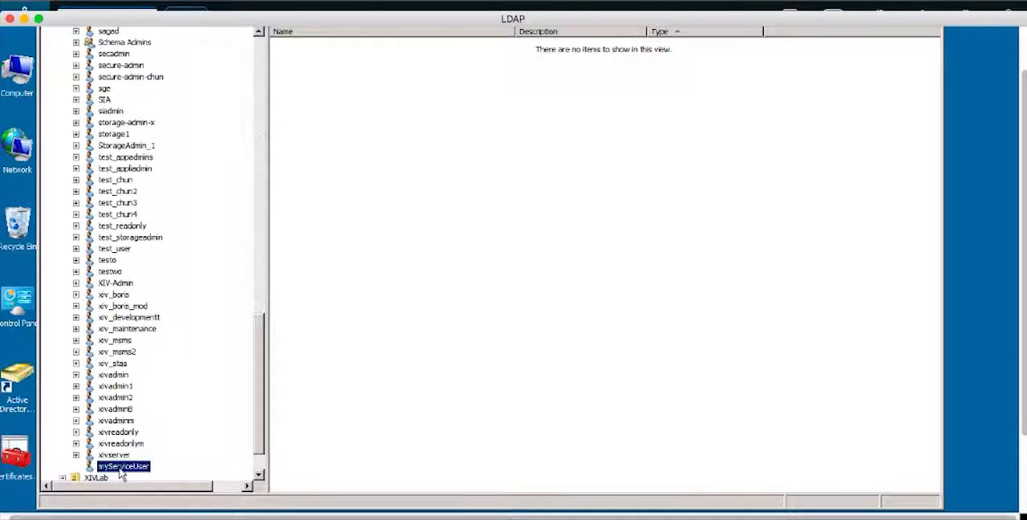
- Open the properties of myServiceUser and copy the value of its distinguishedName attribute
double_click(122, 466)
click(401, 282)
click(399, 292)
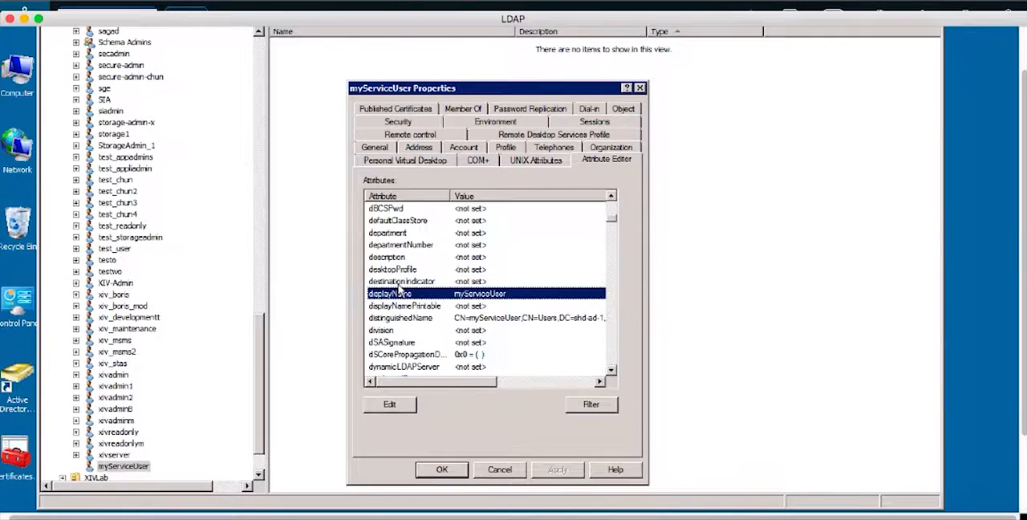
click(401, 317)
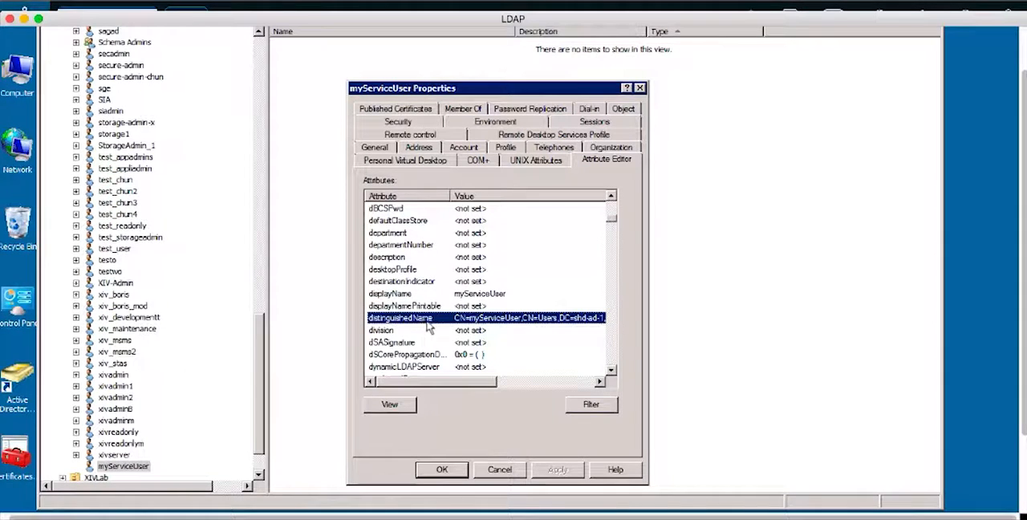
double_click(426, 319)
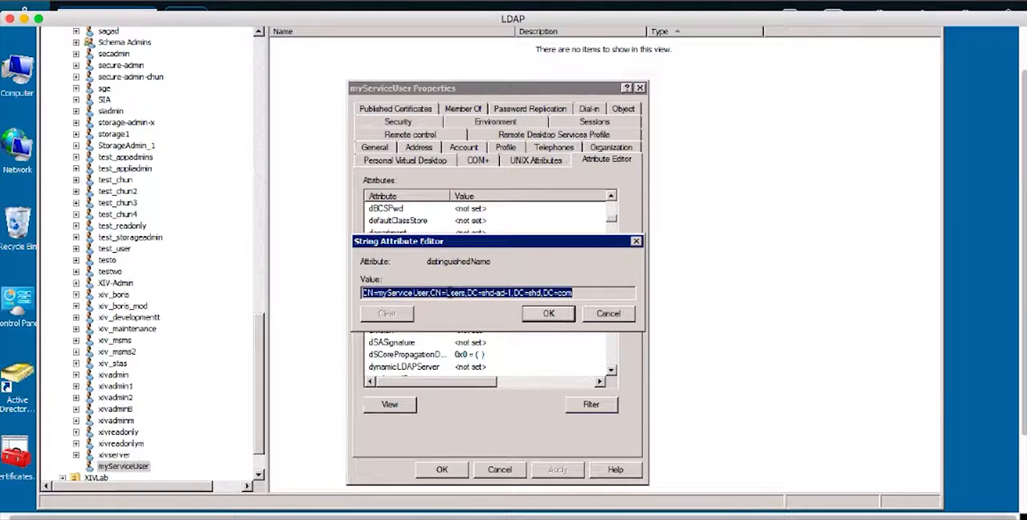
right_click(449, 292)
click(470, 331)
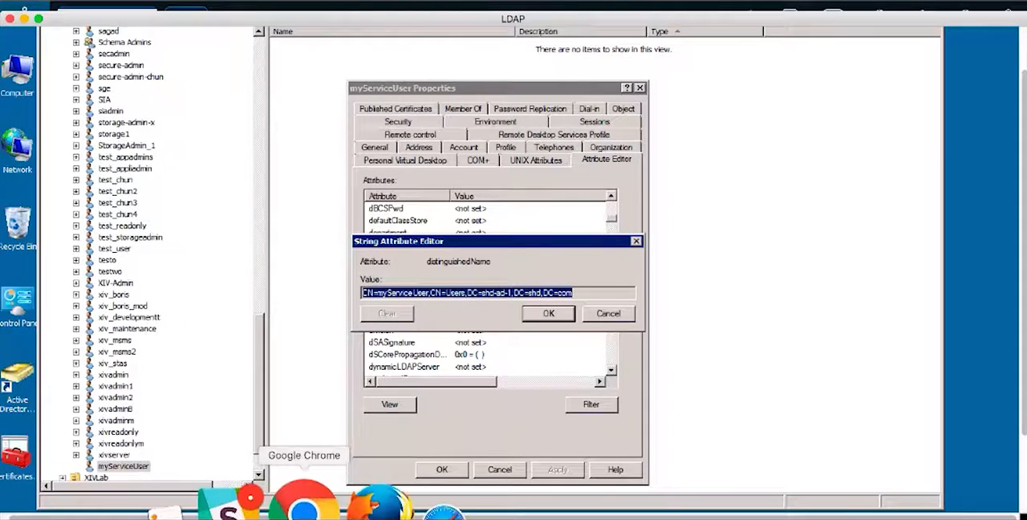
- Switch to Google Chrome and replace the Service User DN with the copied CN=myServiceUser,CN=Users,DC=shd-ad-1,DC=shd,DC=com
click(304, 507)
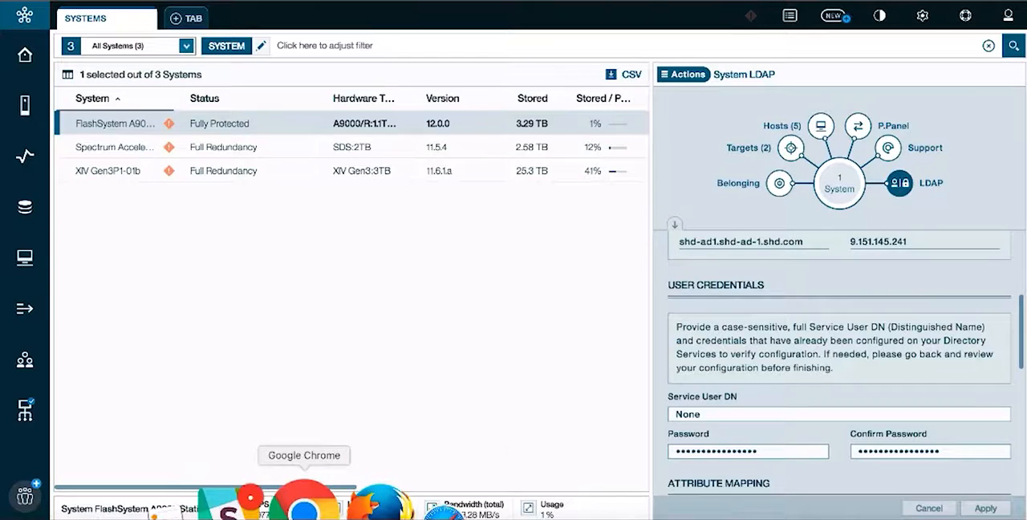
click(708, 414)
key(BackSpace)
key(BackSpace)
key(BackSpace)
key(BackSpace)
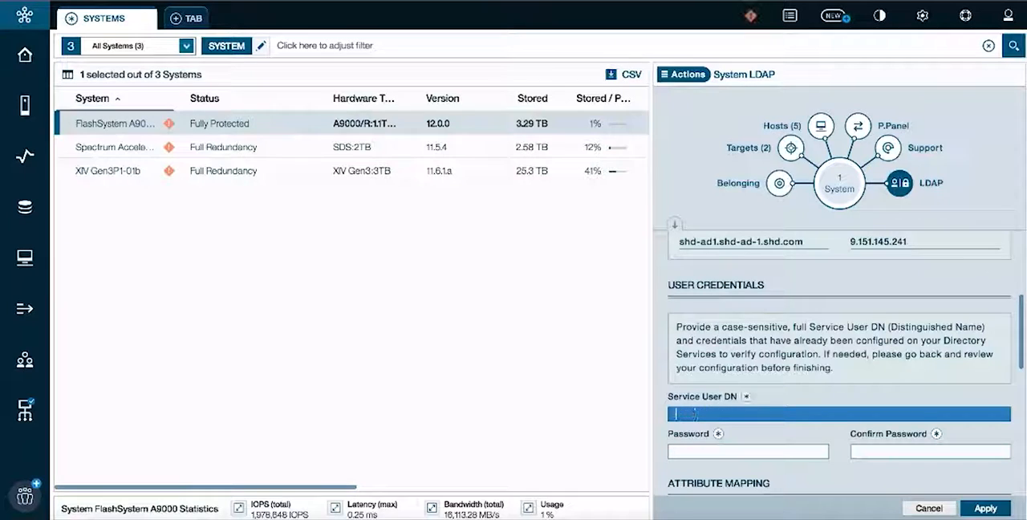
key(ctrl+v)
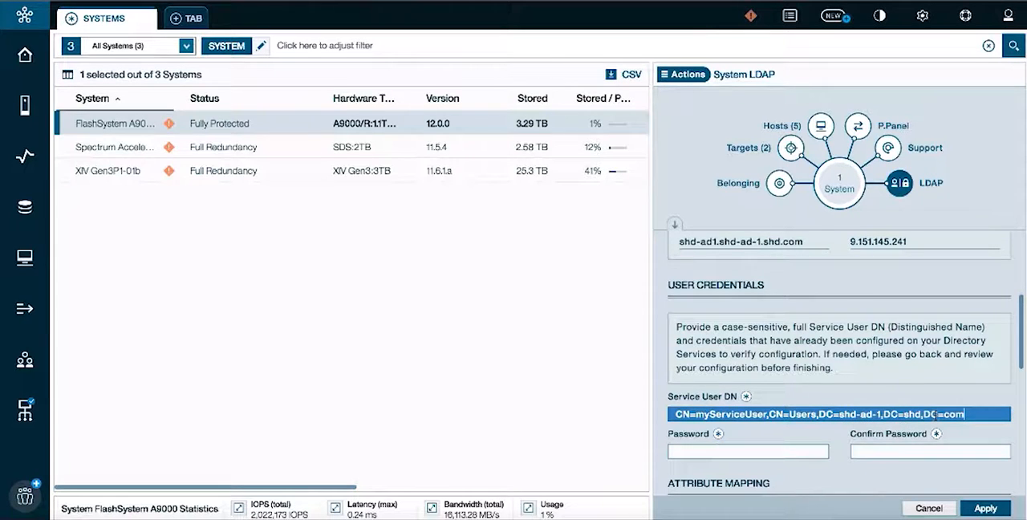
- Enter and confirm the service user's password in the User Credentials section
click(794, 451)
text(******)
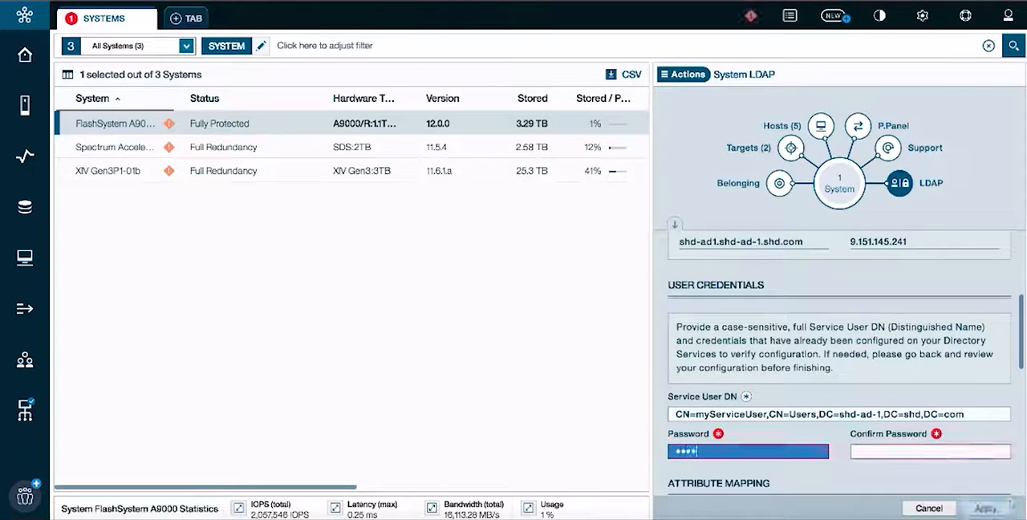
key(Tab)
text(******)
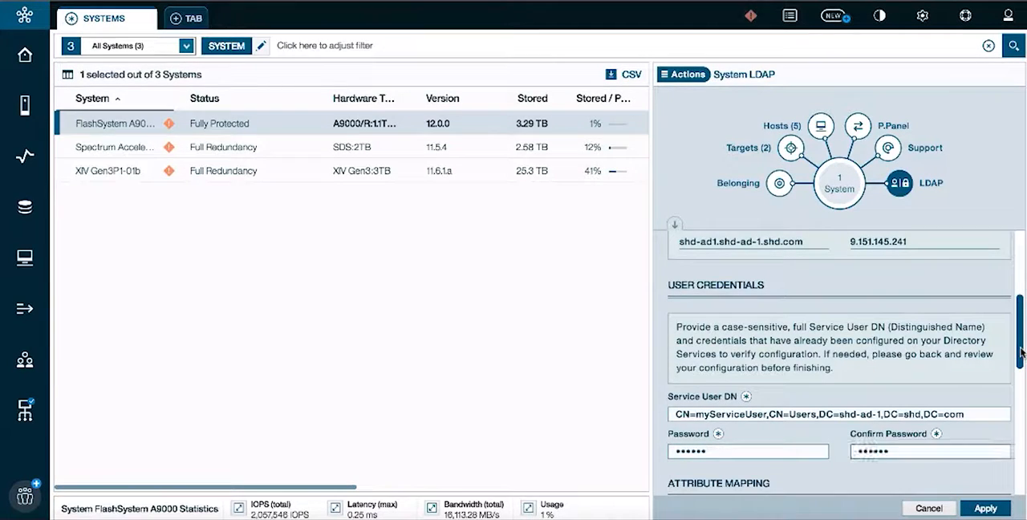
- View the Attribute Mapping section, then switch to Microsoft Remote Desktop and locate the sAMAccountName attribute of myServiceUser
drag(1023, 353, 1023, 413)
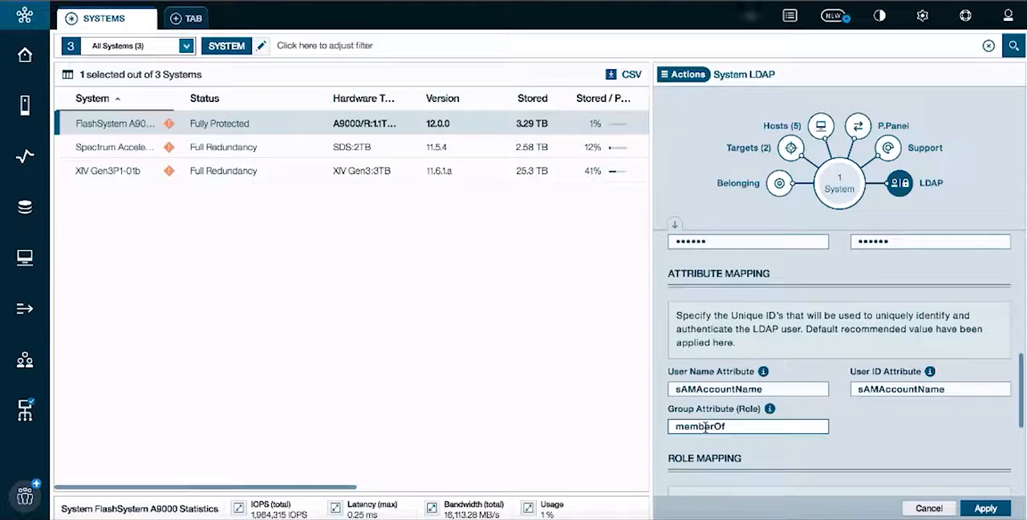
click(819, 504)
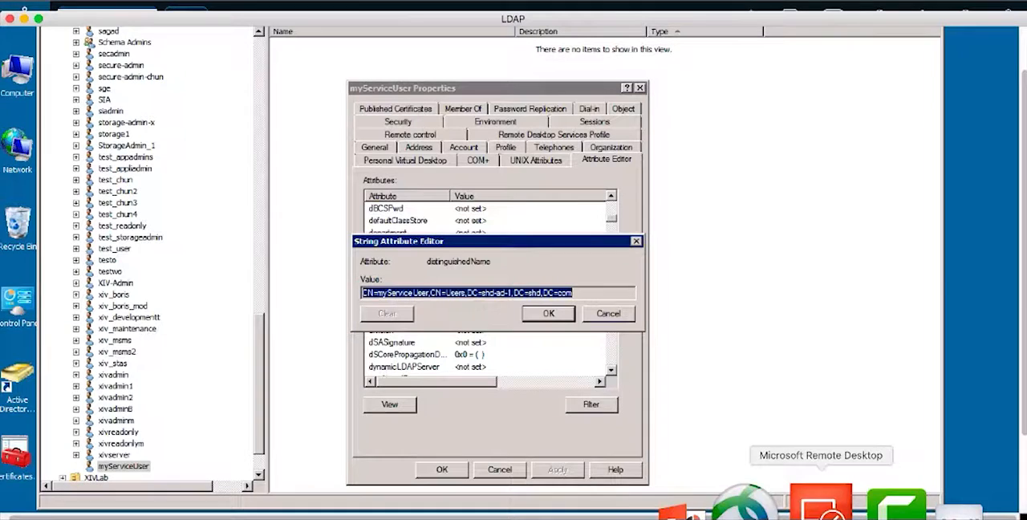
click(542, 313)
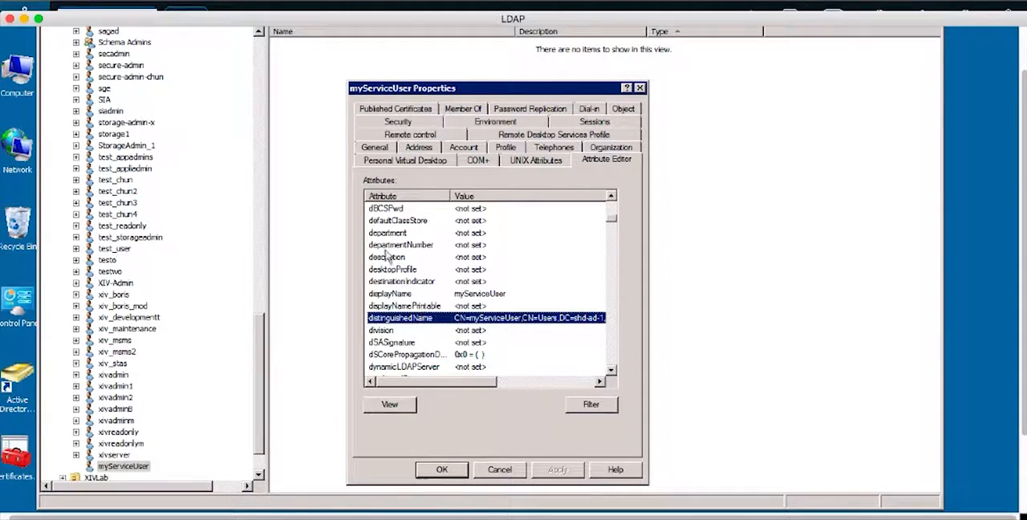
click(405, 294)
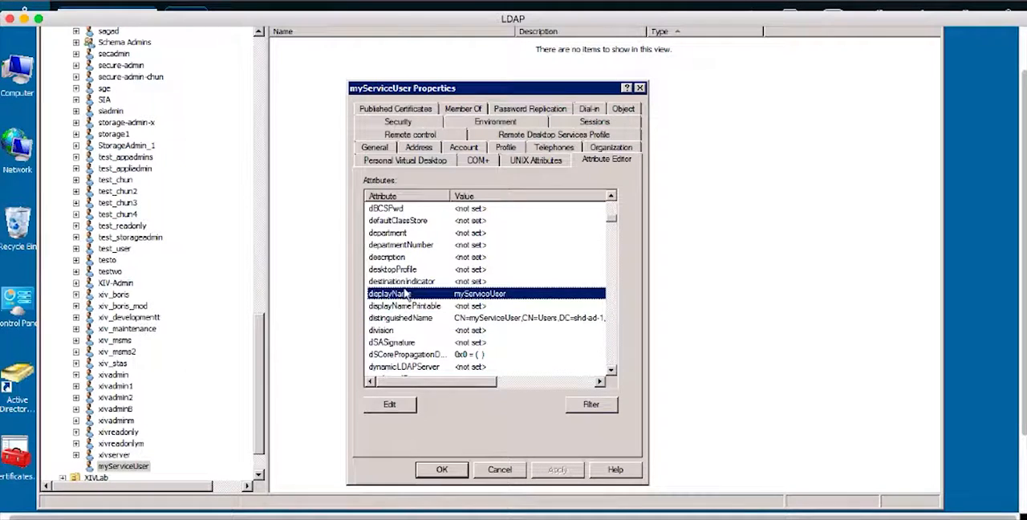
key(s)
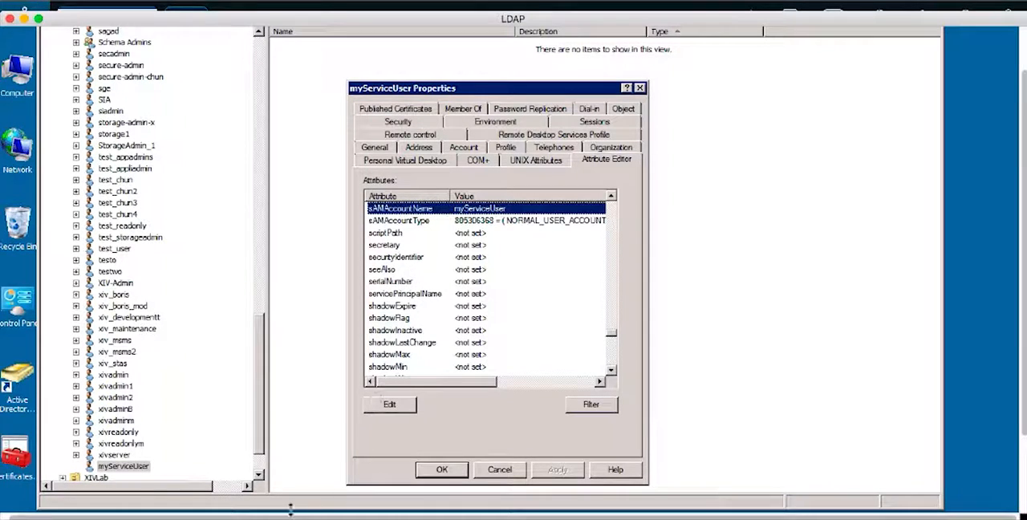
- Check the Group Attribute (Role) in Google Chrome, then view the group memberships of myServiceUser in Microsoft Remote Desktop
click(325, 499)
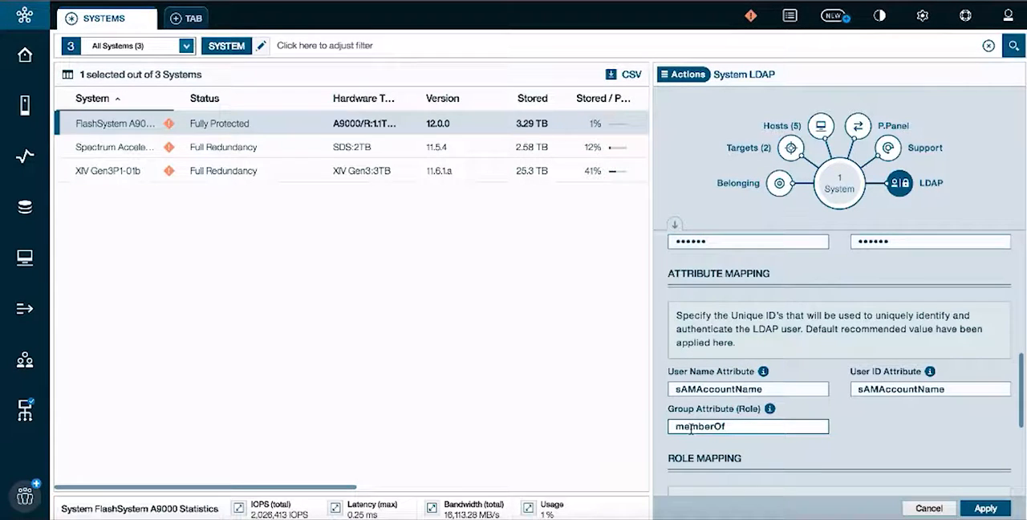
click(817, 504)
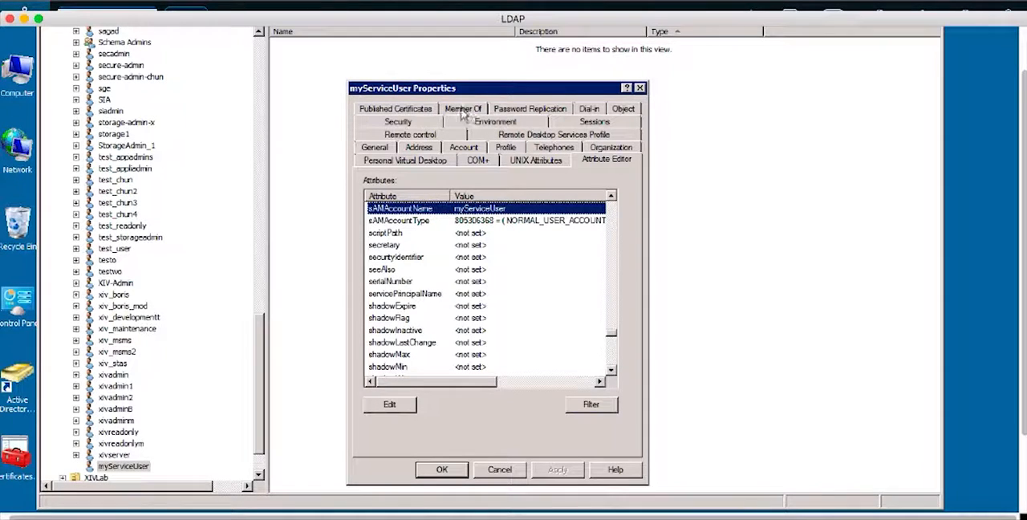
click(462, 109)
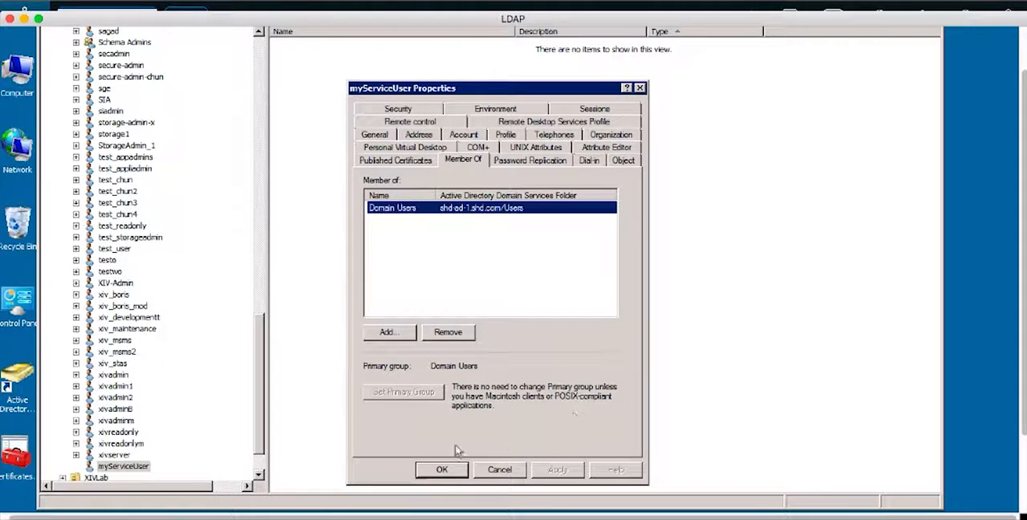
- Switch to Google Chrome and examine the Storage Admin and Read Only roles in the Role Mapping section
click(312, 505)
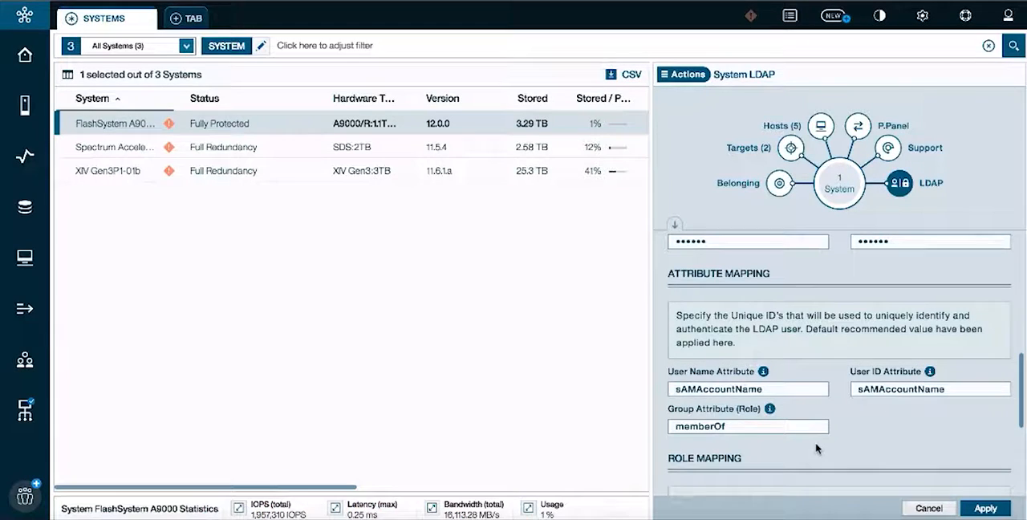
drag(1016, 399, 1026, 453)
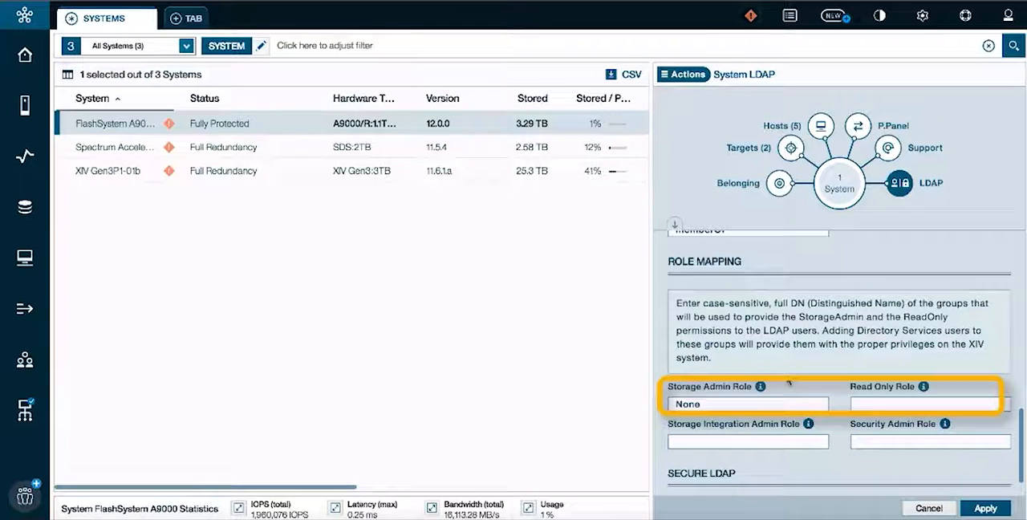
click(709, 399)
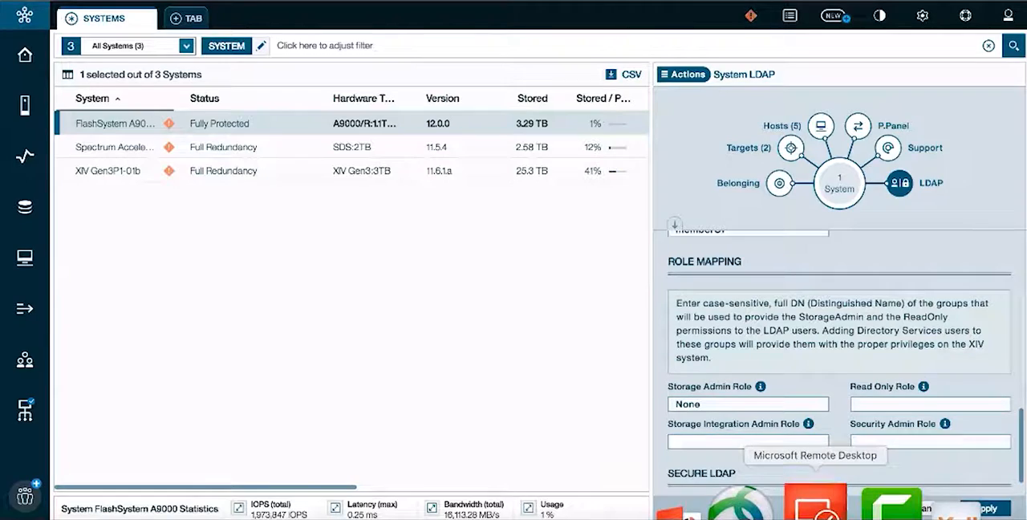
- Switch to Microsoft Remote Desktop, cancel the myServiceUser properties and create a group named StorageAdminGroup in XIVLab
click(815, 504)
click(500, 470)
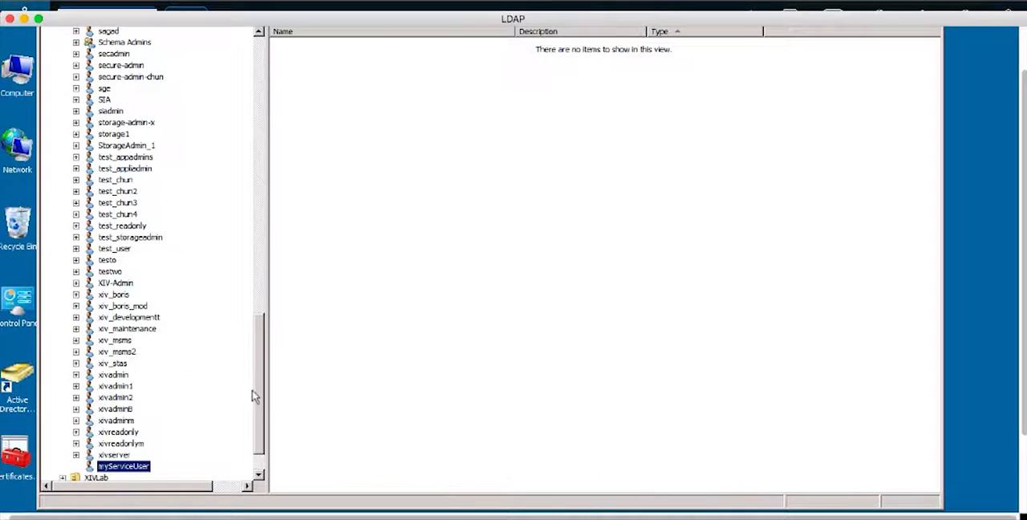
drag(259, 398, 262, 438)
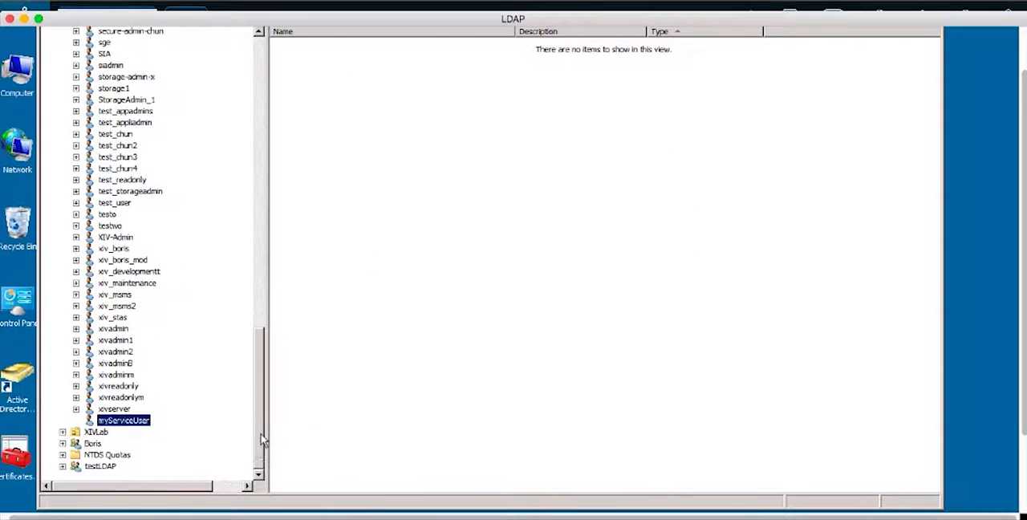
click(96, 433)
right_click(95, 440)
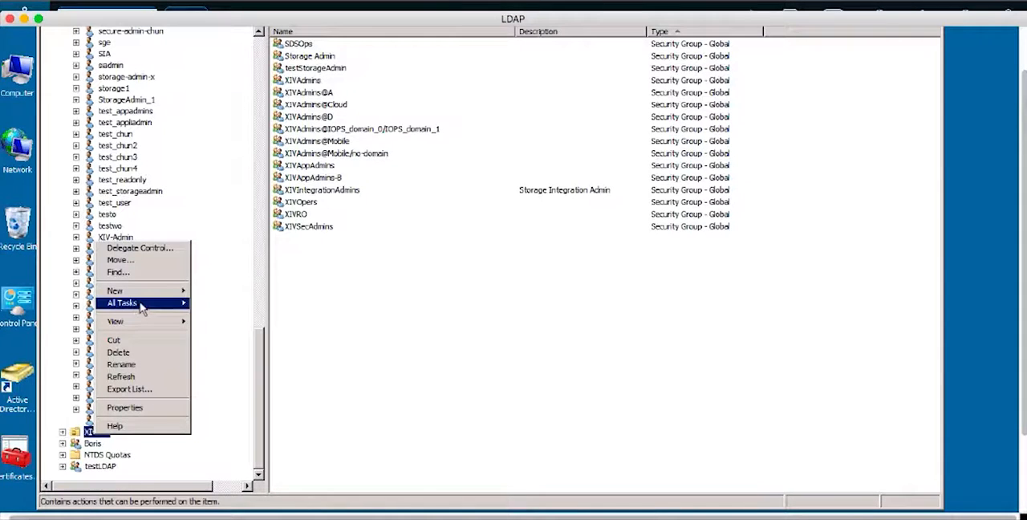
mouse_move(141, 308)
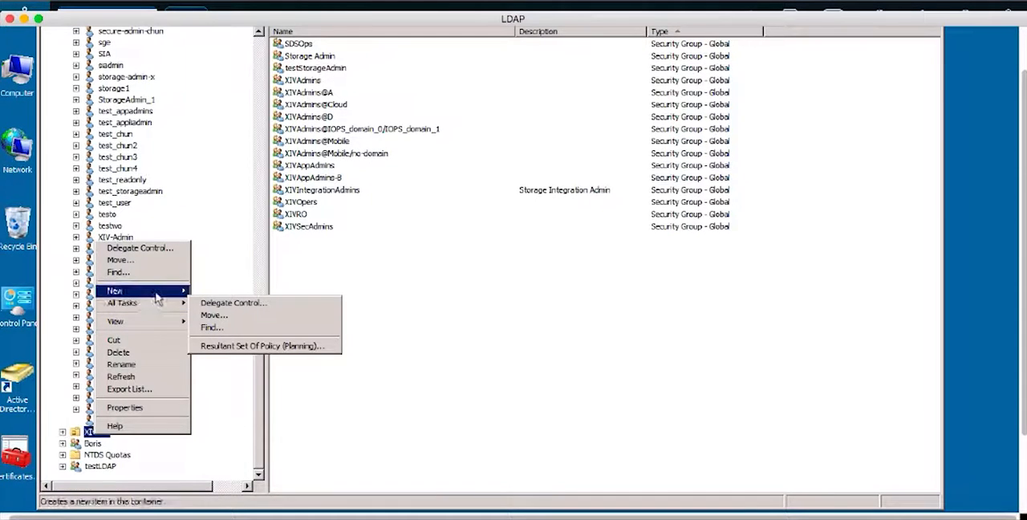
mouse_move(156, 294)
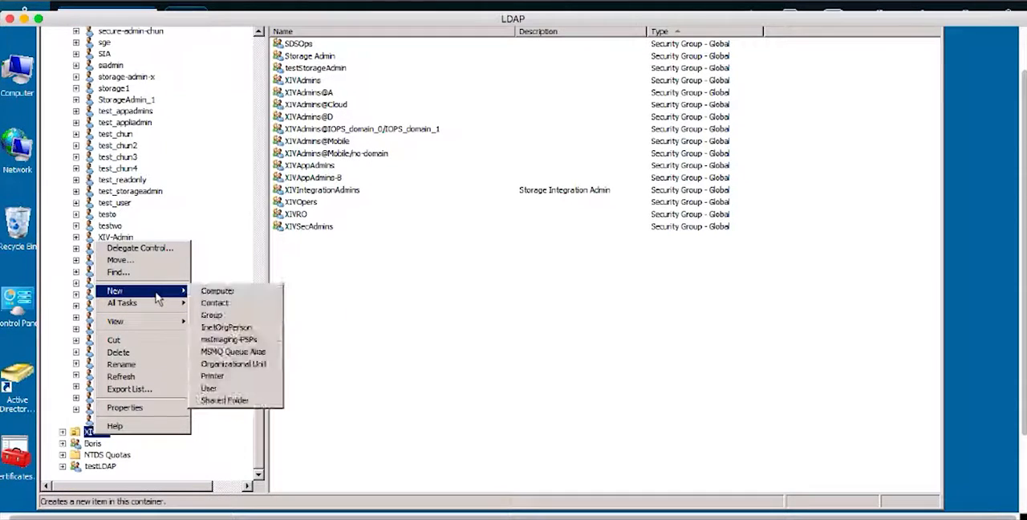
click(213, 315)
text(StorageAdminGroup)
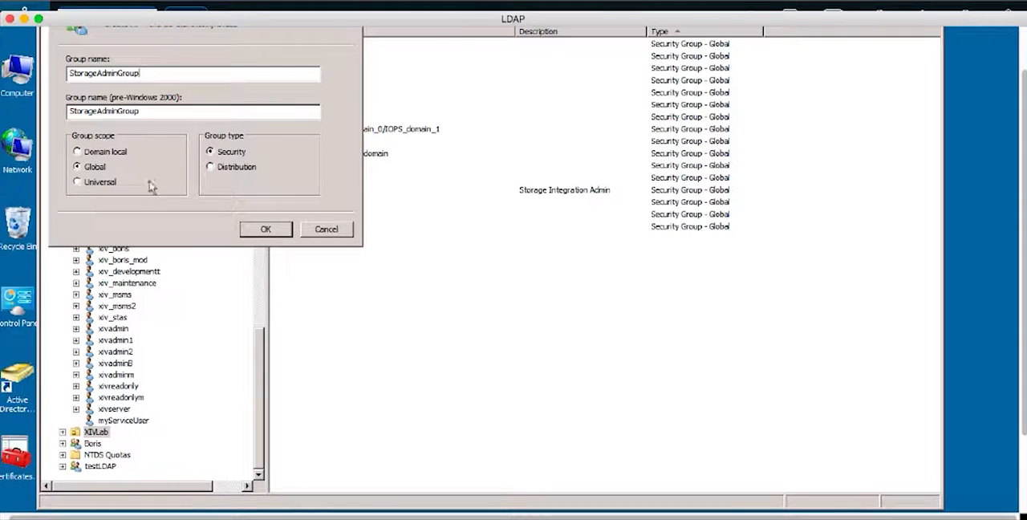
click(266, 230)
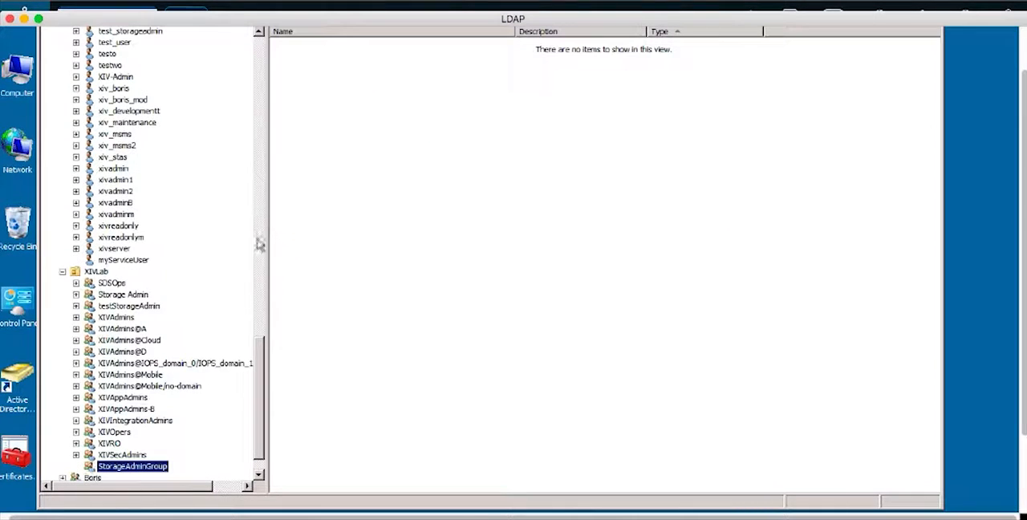
- Create a second group named ReadOnlyGroup in XIVLab
right_click(97, 272)
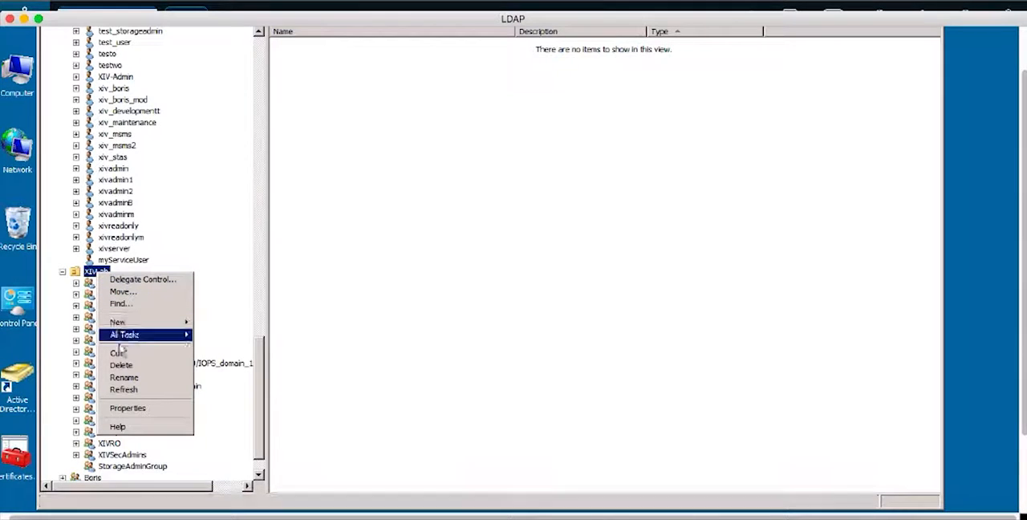
mouse_move(178, 321)
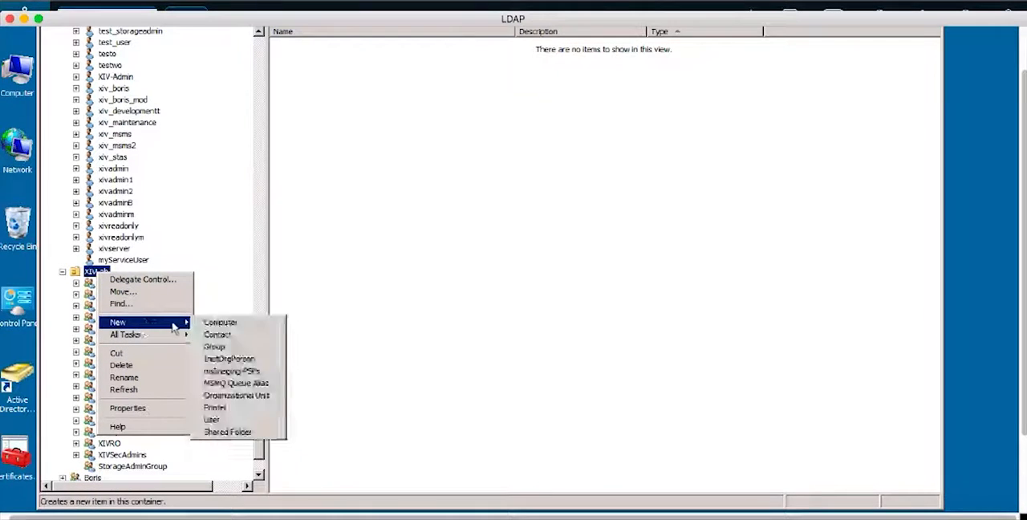
click(225, 348)
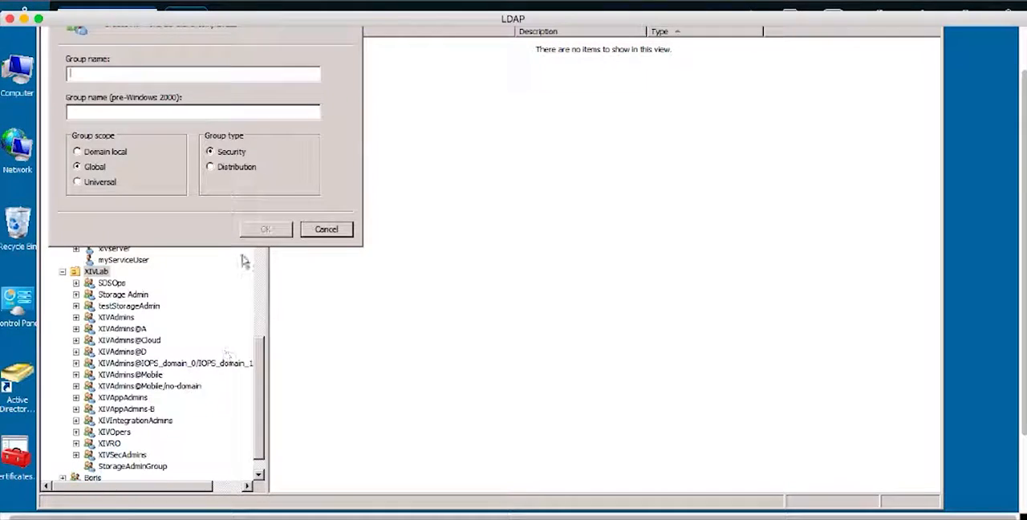
text(ReadOnlyGroup)
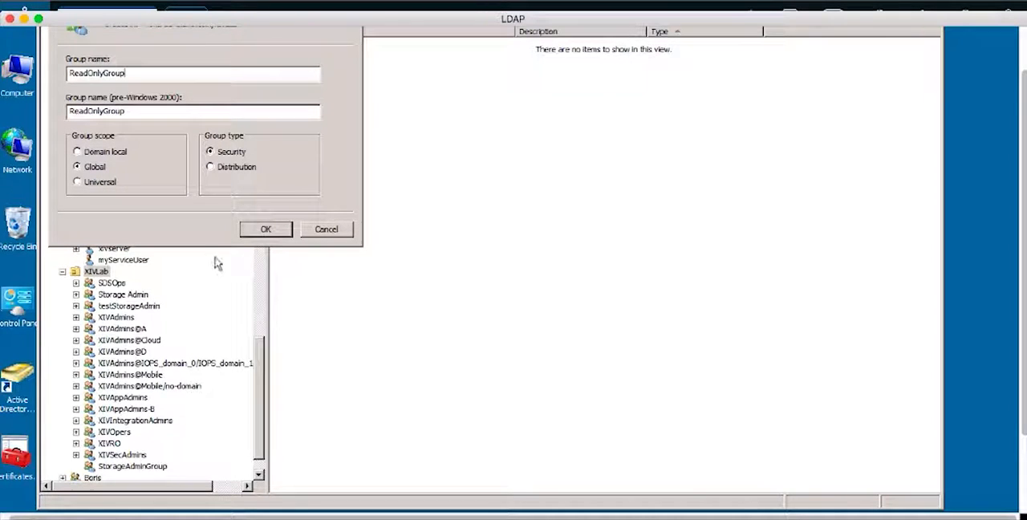
click(265, 229)
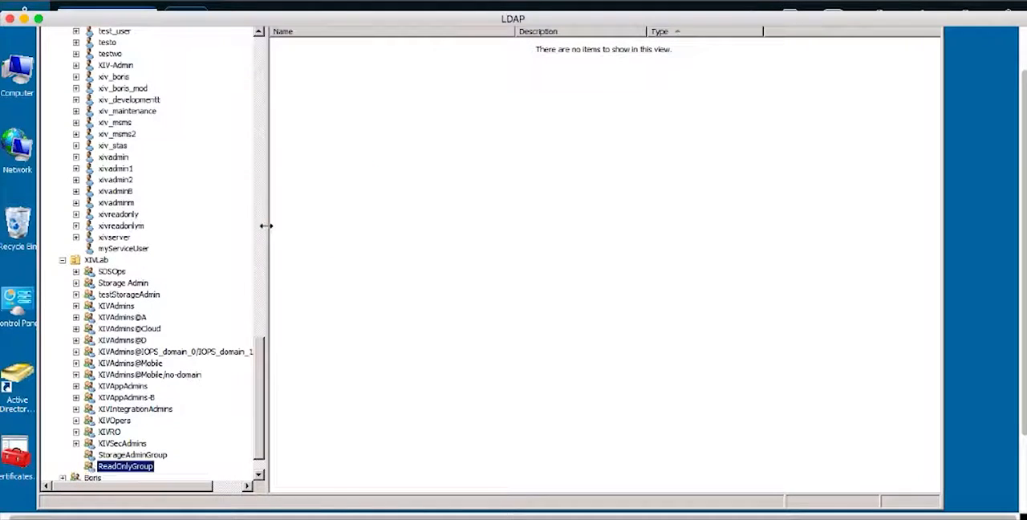
- View the attributes of StorageAdminGroup in XIVLab and copy its distinguishedName value
click(118, 456)
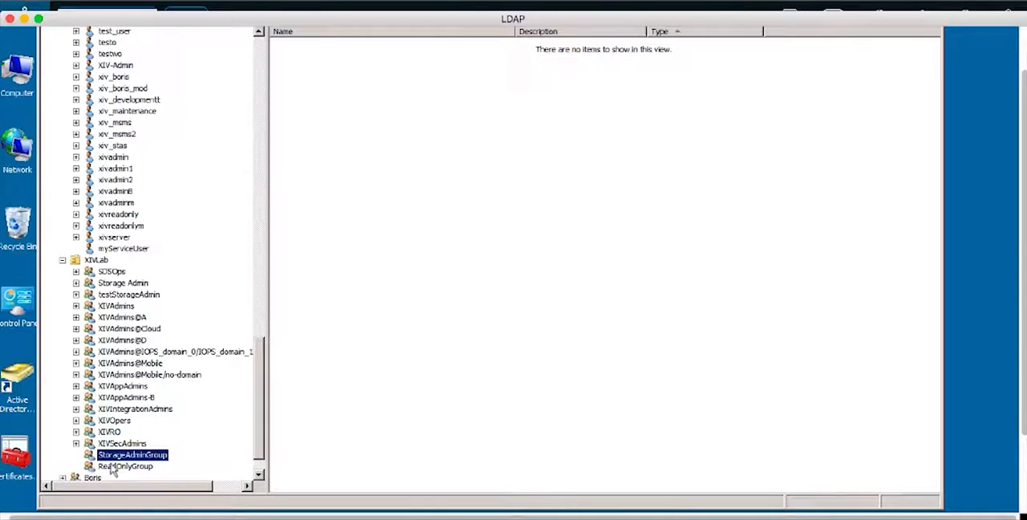
click(121, 465)
click(118, 456)
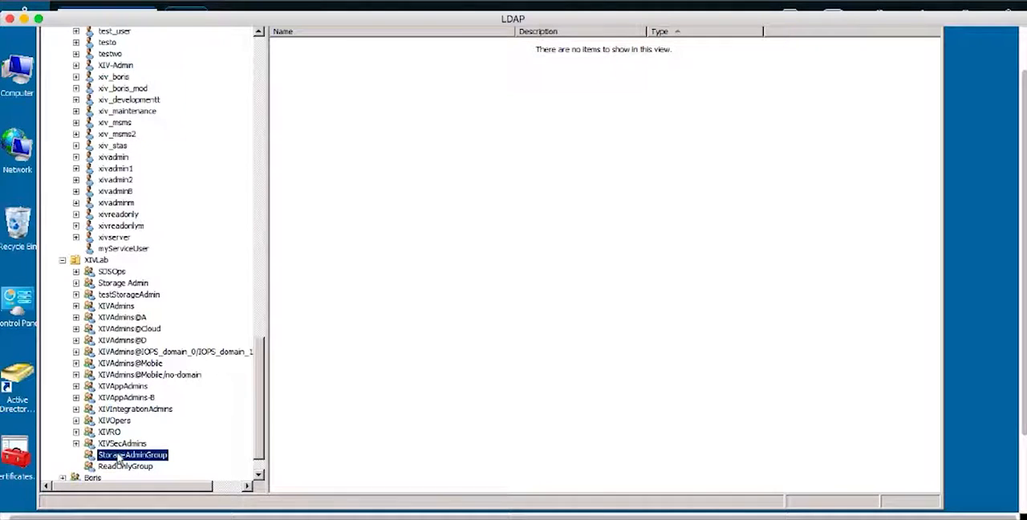
right_click(118, 456)
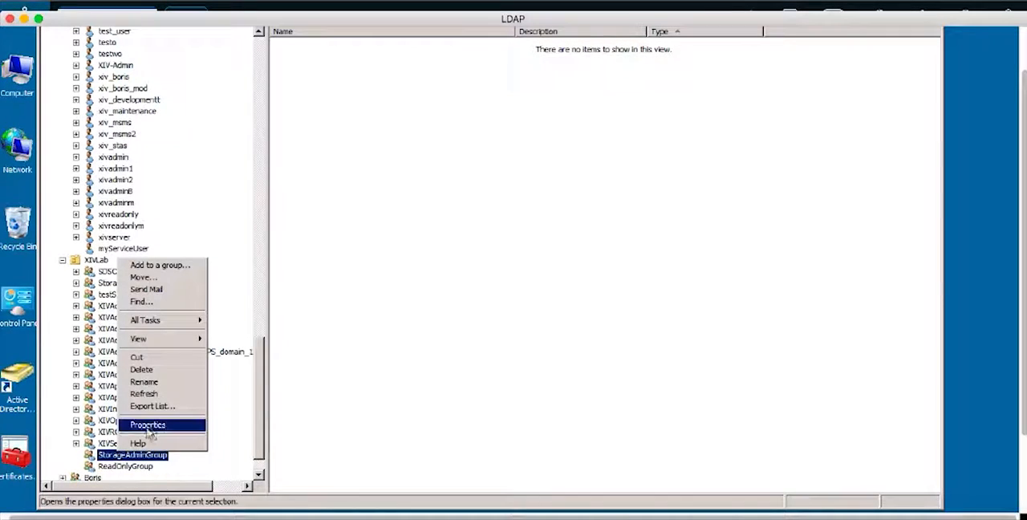
click(154, 423)
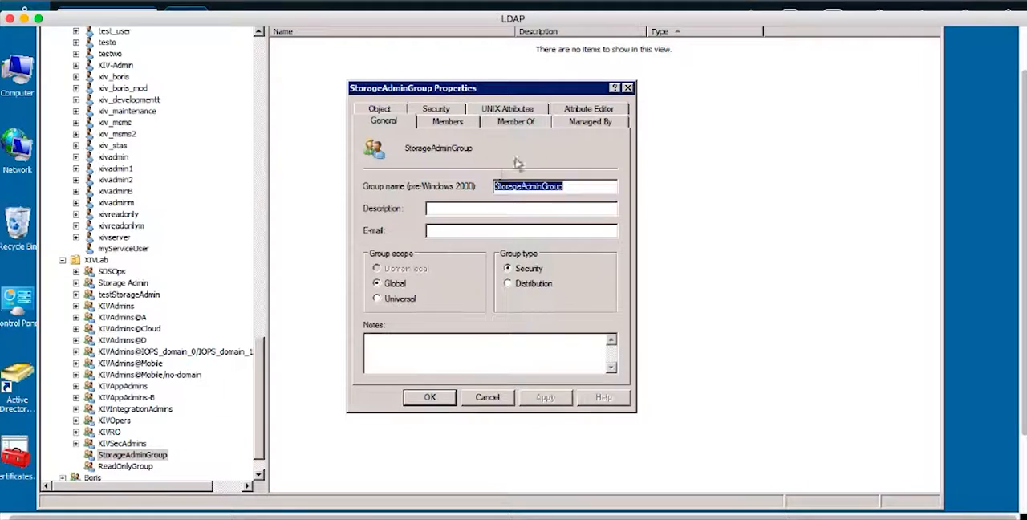
click(573, 111)
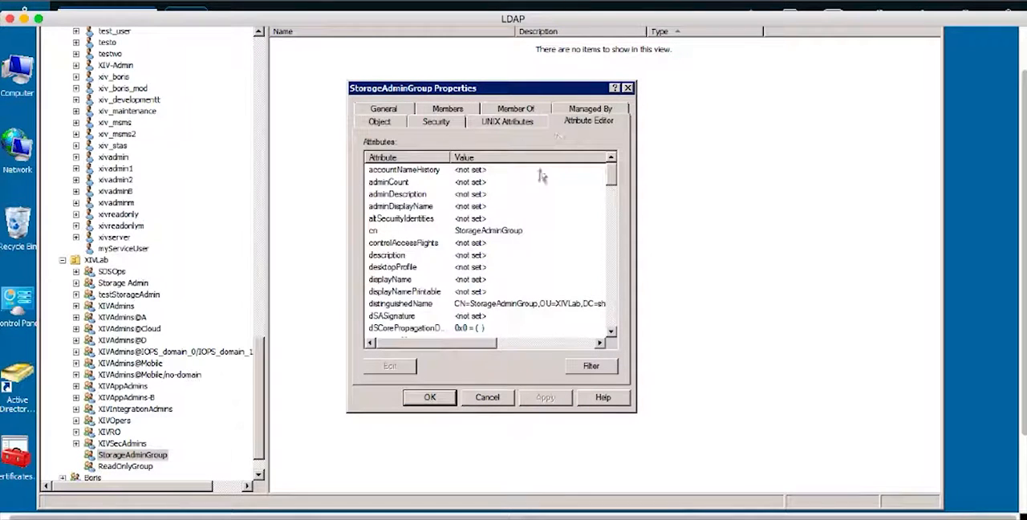
click(427, 304)
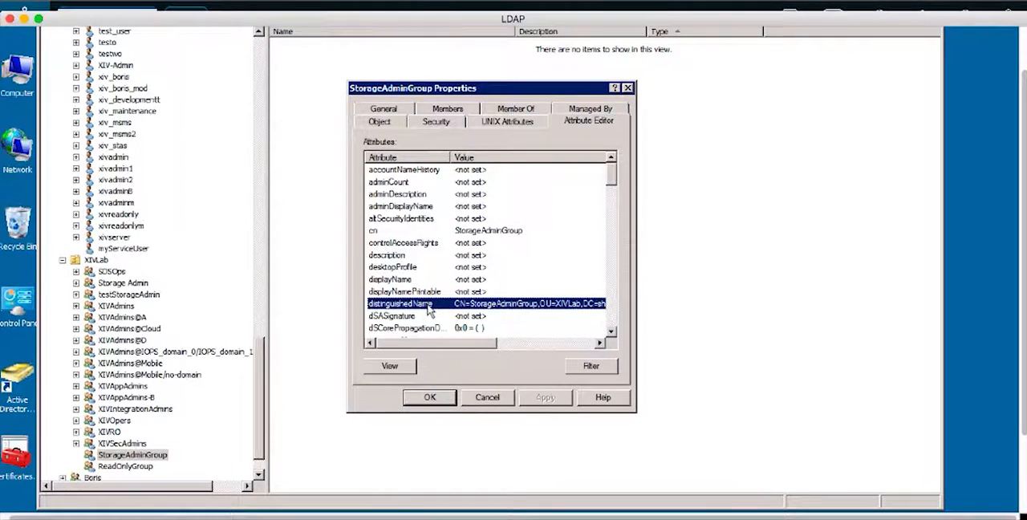
double_click(429, 309)
right_click(446, 262)
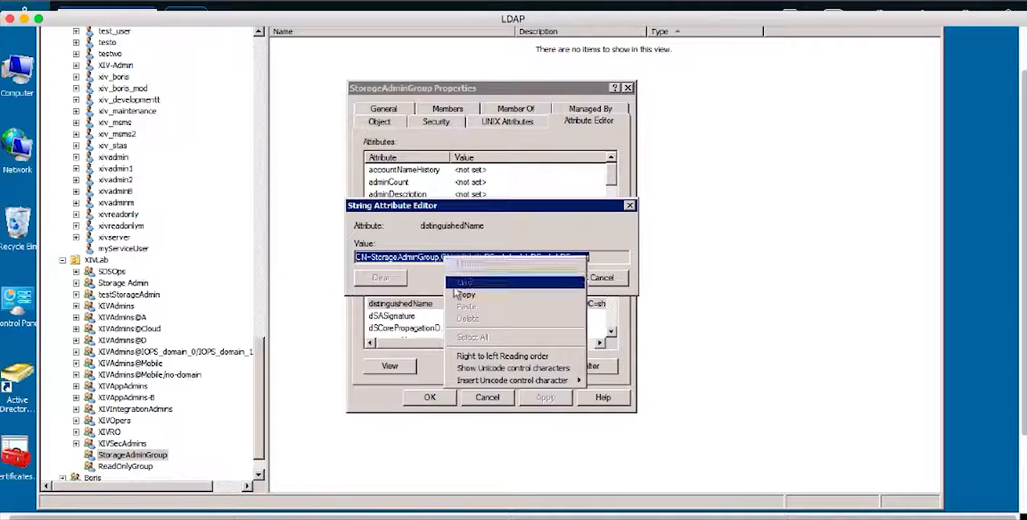
click(455, 295)
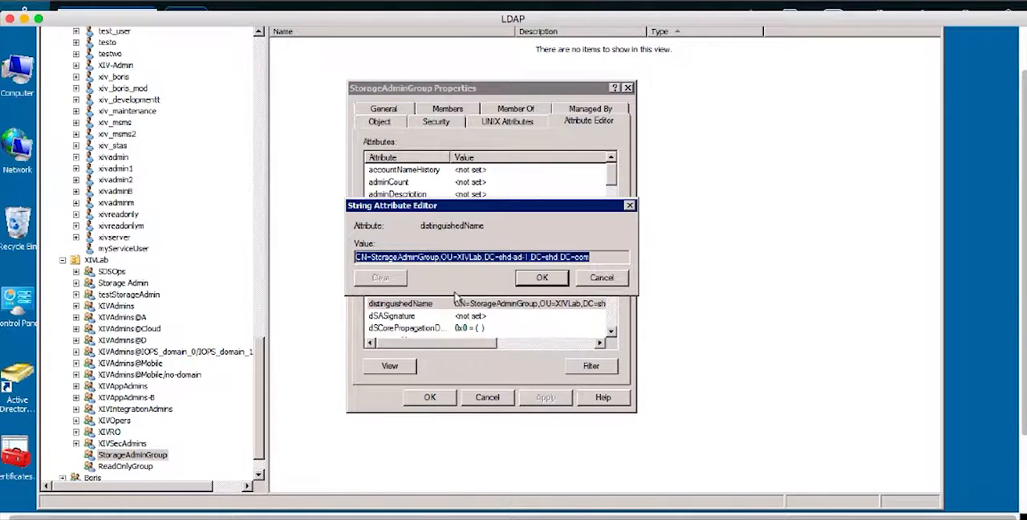
- Switch to Google Chrome and replace the Storage Admin Role with the copied CN=StorageAdminGroup,OU=XIVLab,DC=shd-ad-1,DC=shd,DC=com
click(321, 504)
click(705, 405)
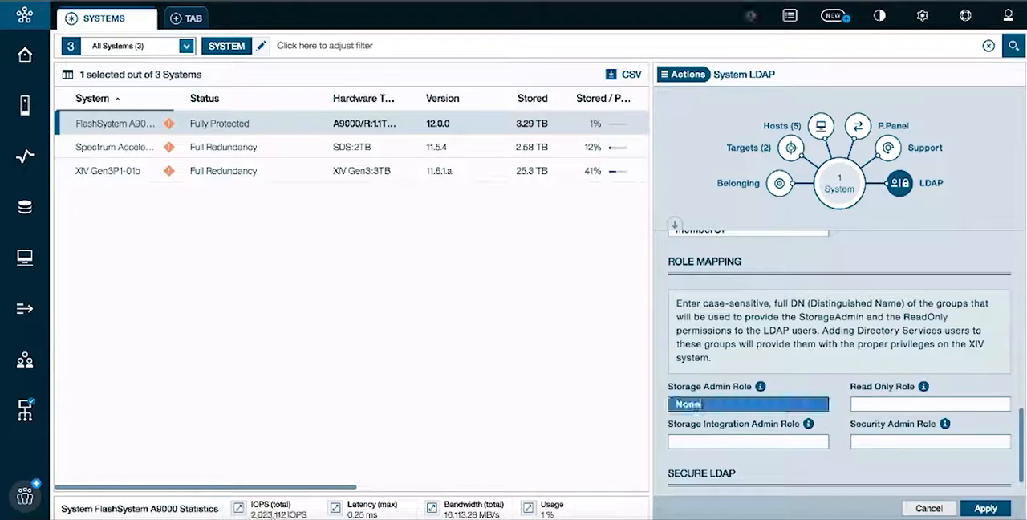
key(BackSpace)
key(BackSpace)
key(BackSpace)
key(BackSpace)
text(DC=shd-ad-1,DC=shd,DC=com)
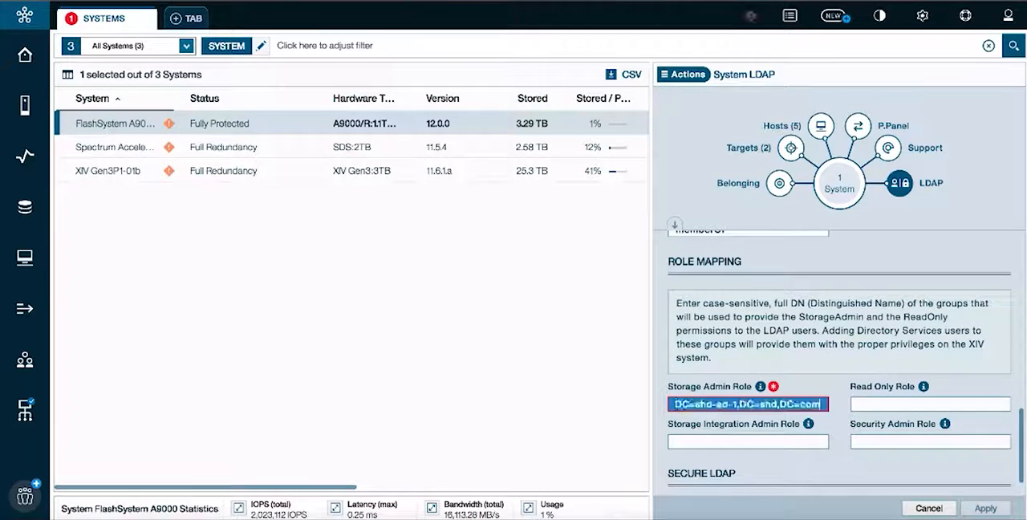
- Reuse the Storage Admin Role DN for the Read Only Role, changing its group to CN=ReadOnlyGroup
drag(692, 404, 656, 404)
triple_click(690, 405)
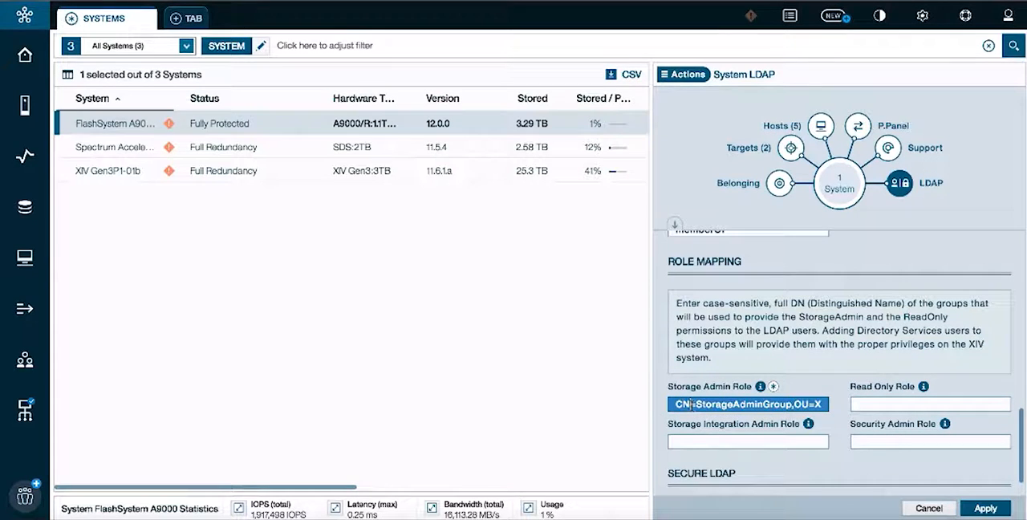
drag(676, 404, 945, 405)
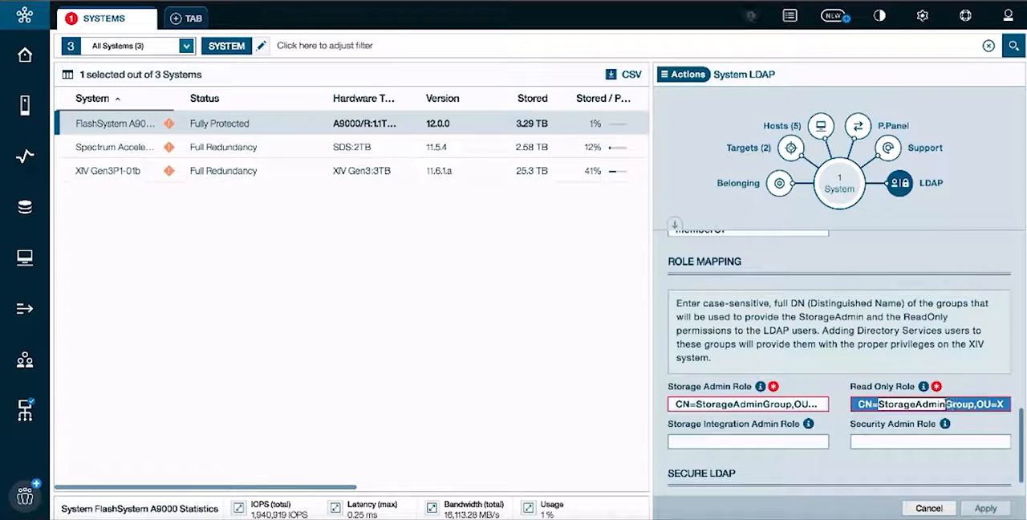
text(ReadOnly)
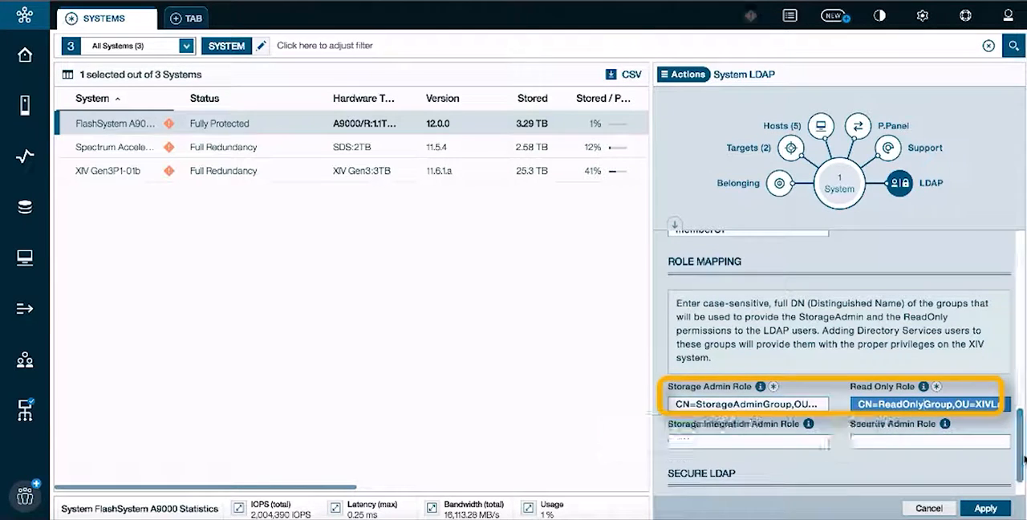
- Review the completed System LDAP settings and apply the configuration to the FlashSystem A9000
scroll(1019, 465, down, 1)
scroll(1021, 463, up, 8)
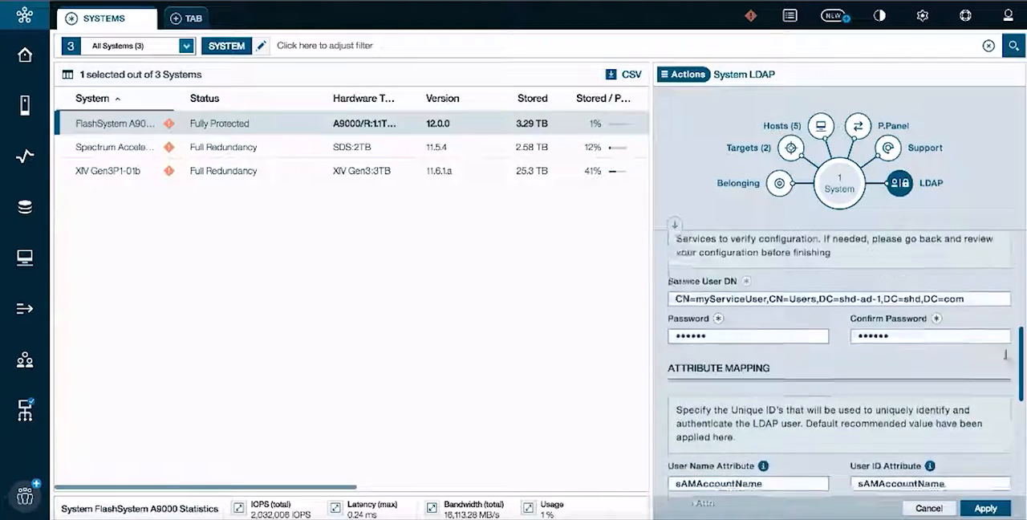
click(978, 509)
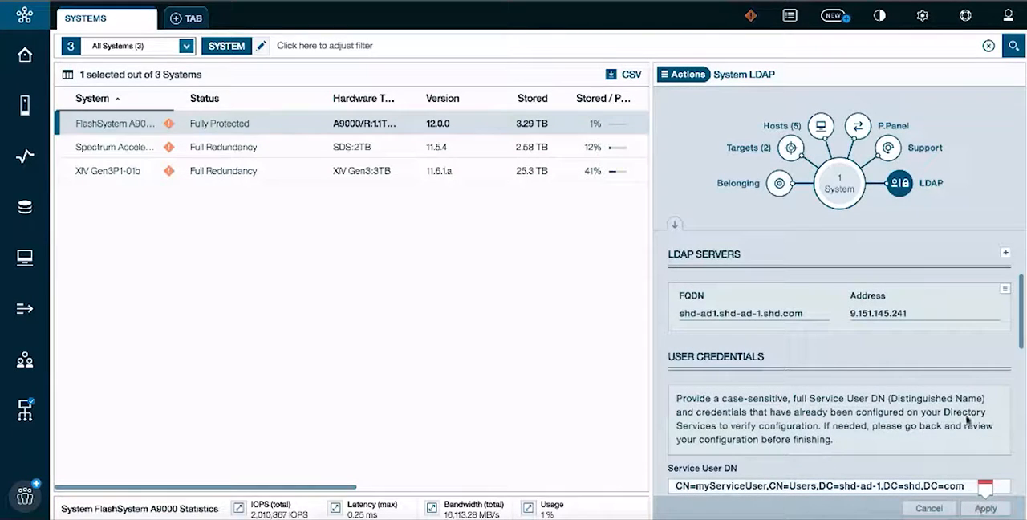
- Review the General LDAP settings and open the LDAP test for the FlashSystem A9000
drag(1022, 330, 1019, 252)
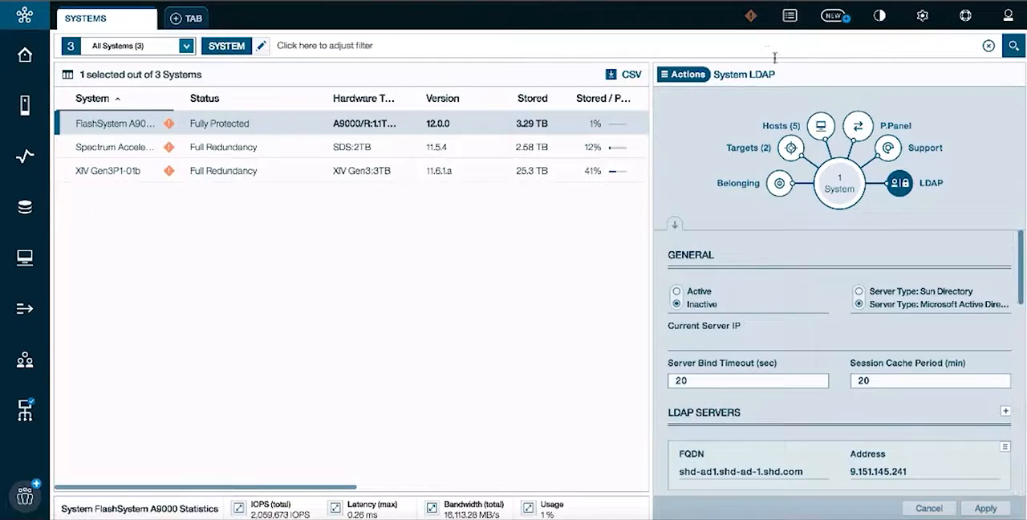
click(683, 73)
mouse_move(733, 211)
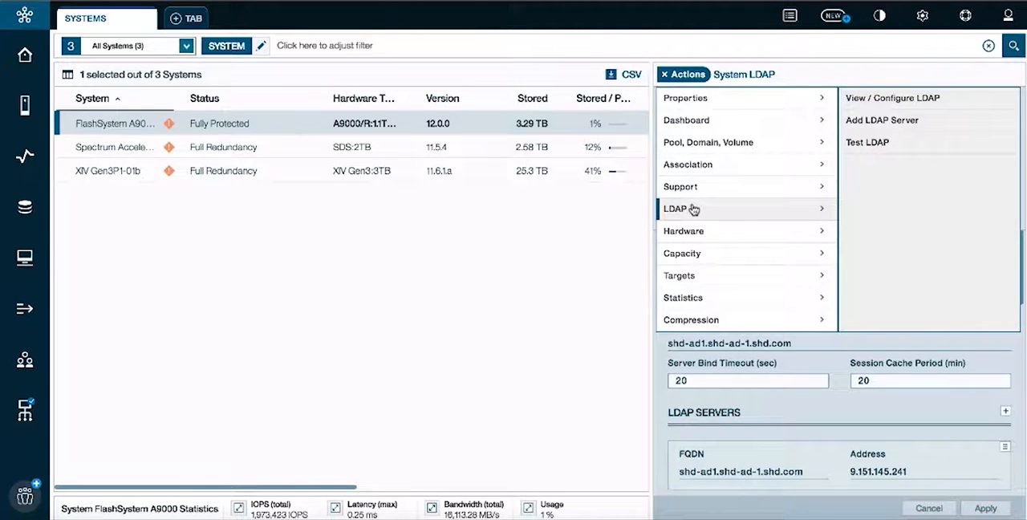
click(882, 143)
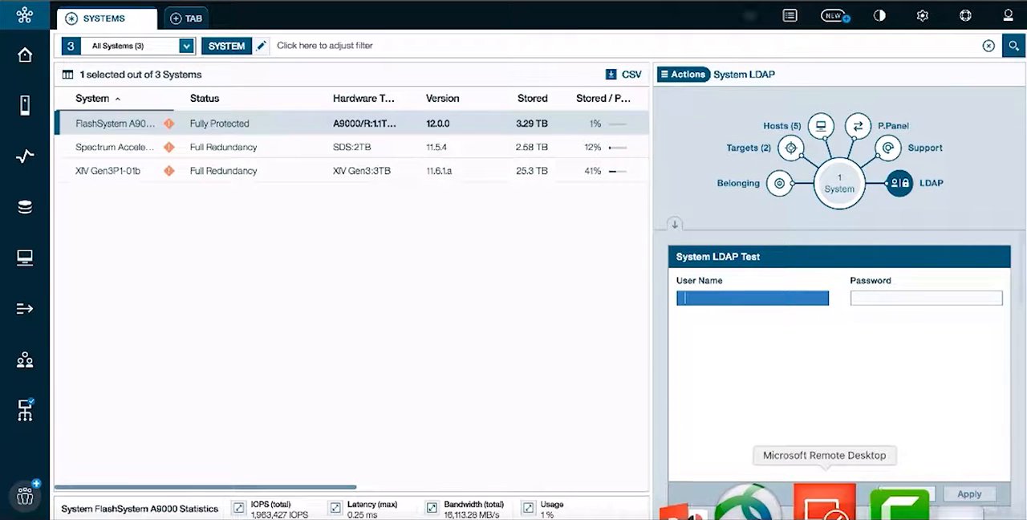
- Switch to Microsoft Remote Desktop and start a new user in Users with first name and logon name testUserNow
click(825, 502)
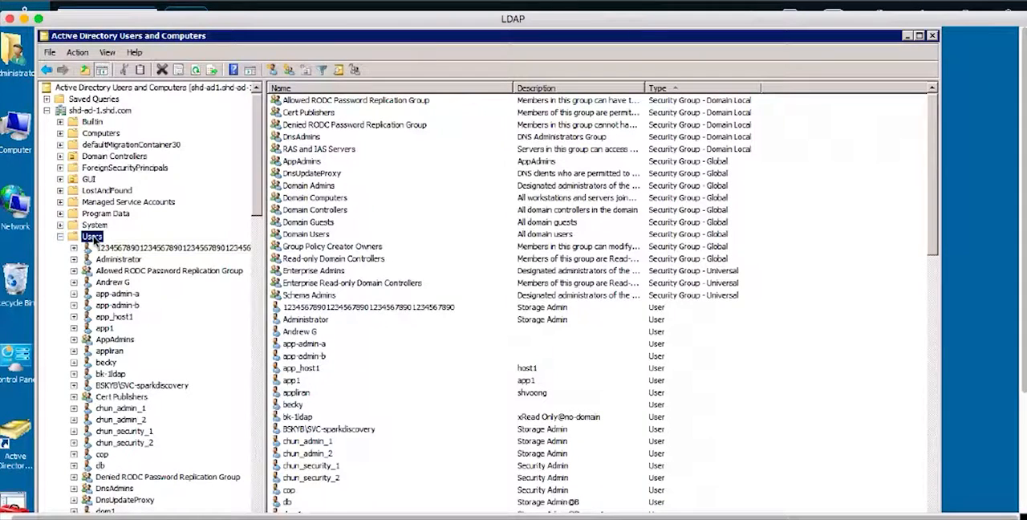
right_click(93, 238)
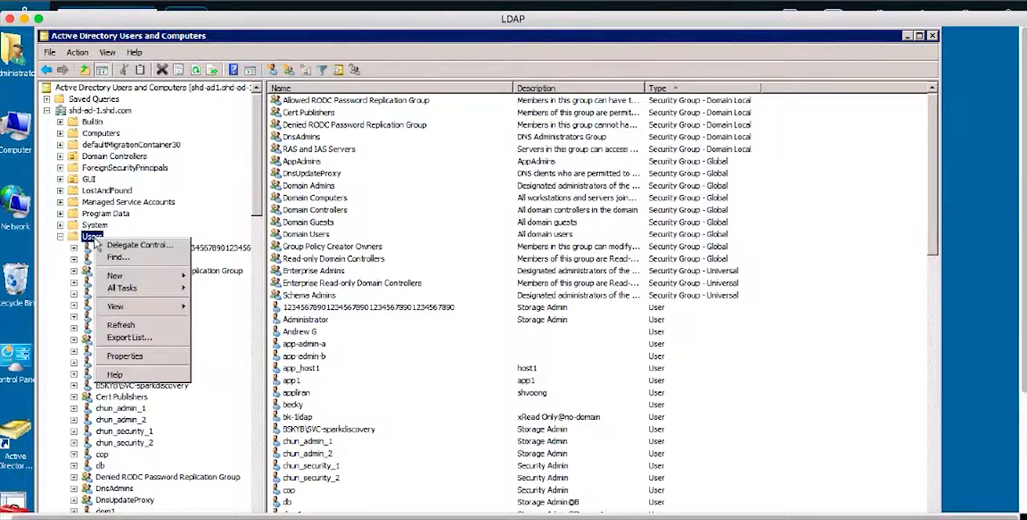
mouse_move(159, 279)
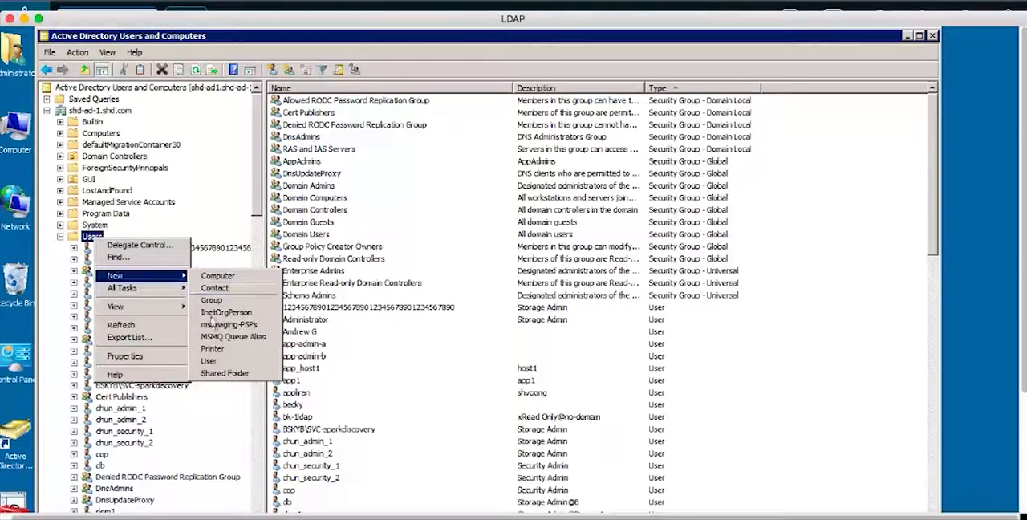
click(210, 360)
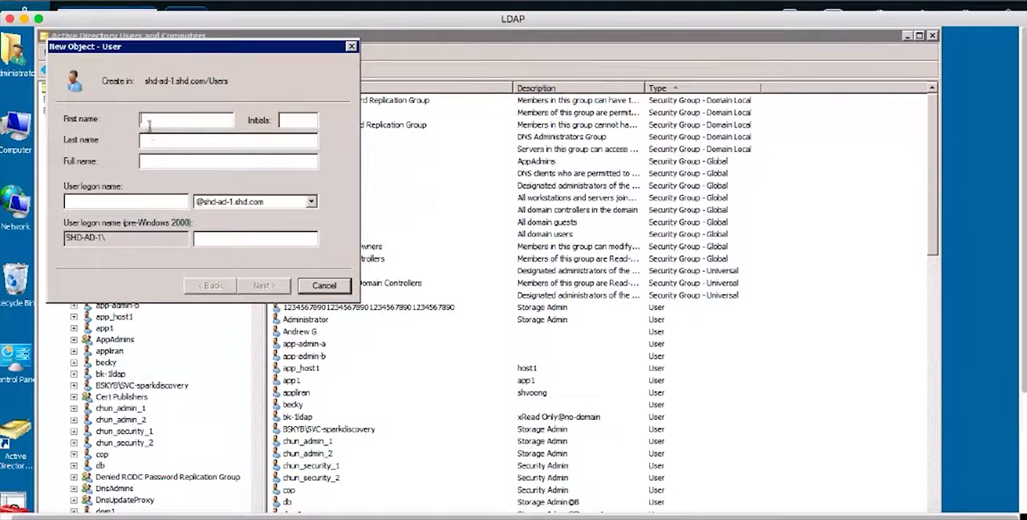
text(testUser)
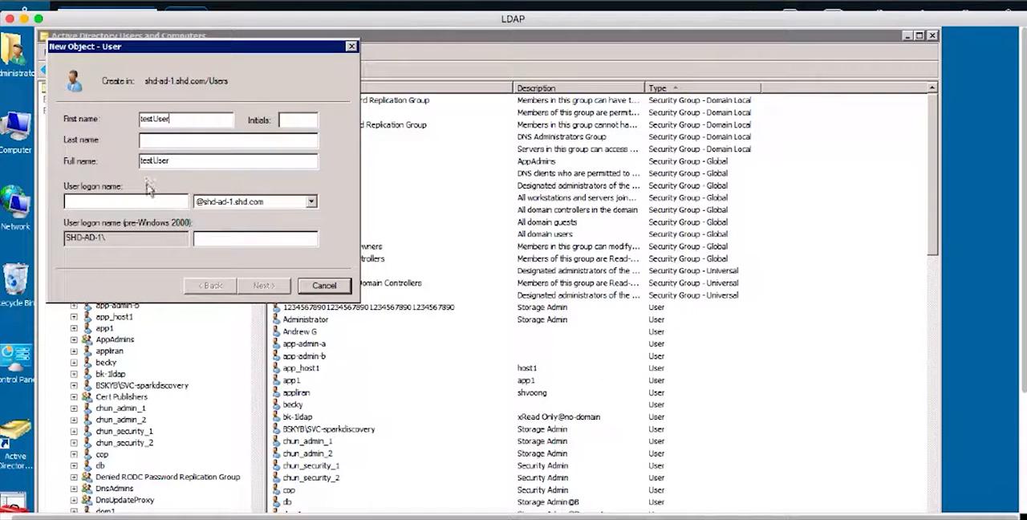
text(t)
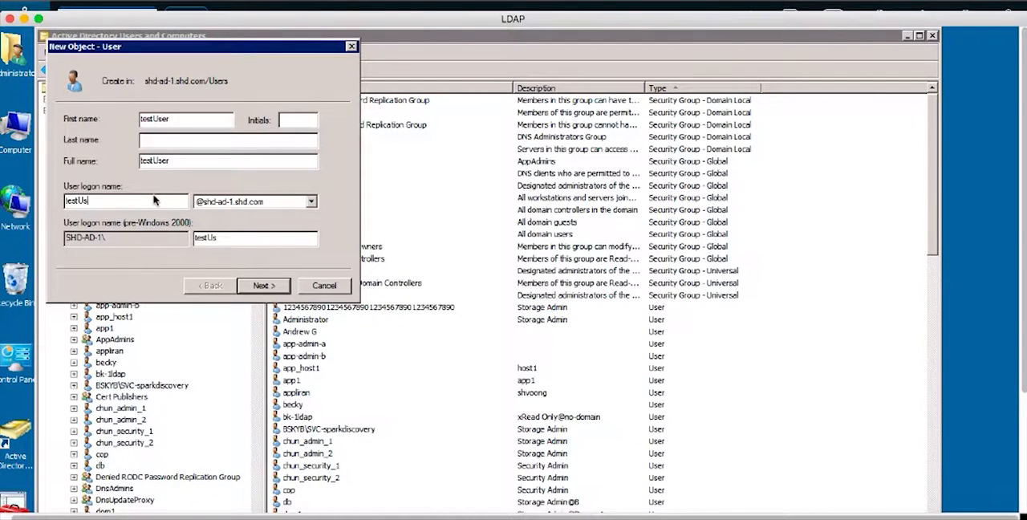
text(Now)
click(133, 202)
text(Now)
click(254, 286)
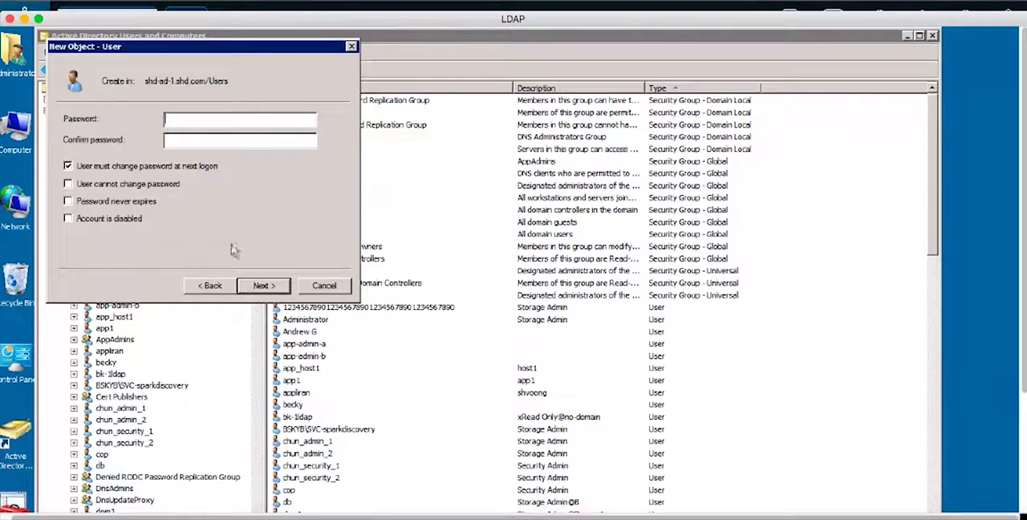
- Enter and confirm the new user's password, disable the change at next logon, make it never expire and finish creating the user
text(******)
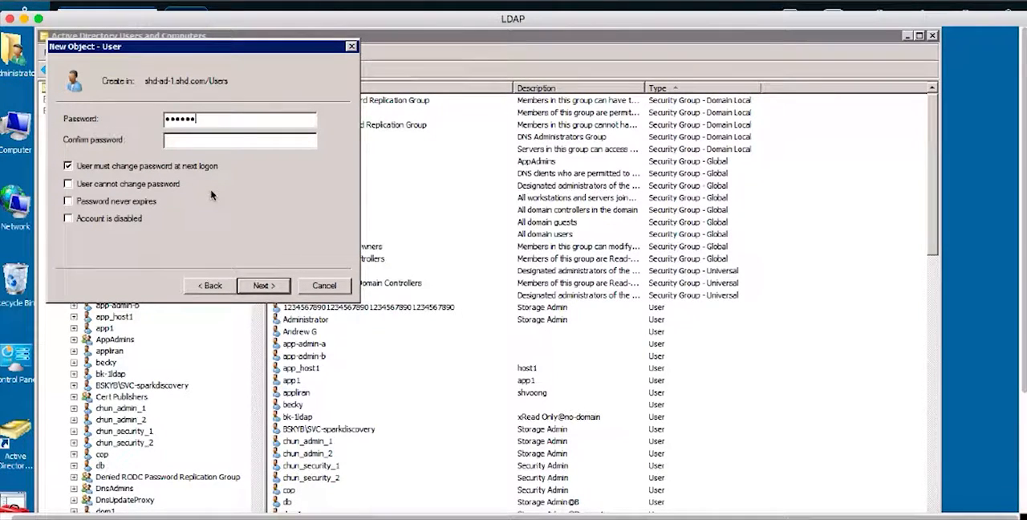
key(Tab)
text(****)
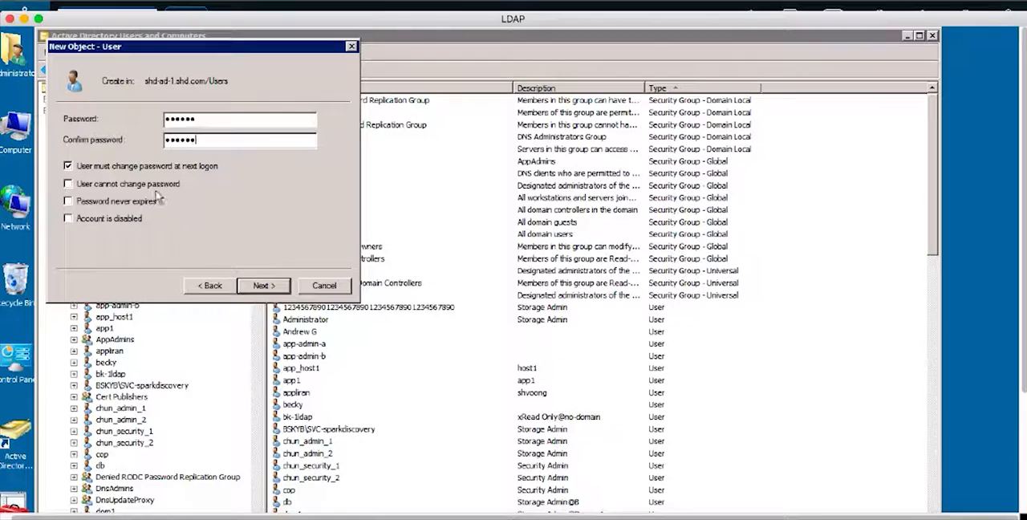
click(68, 165)
click(68, 200)
click(262, 285)
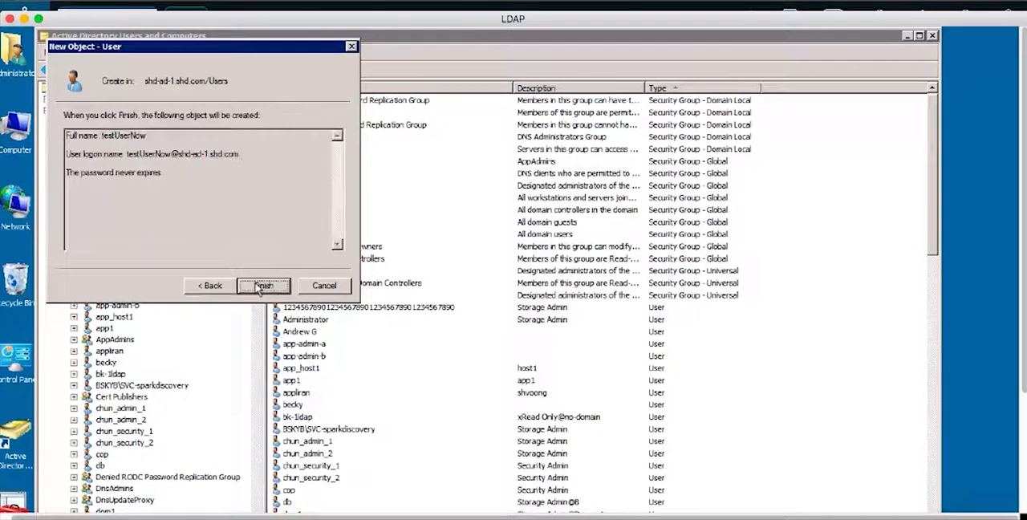
click(262, 285)
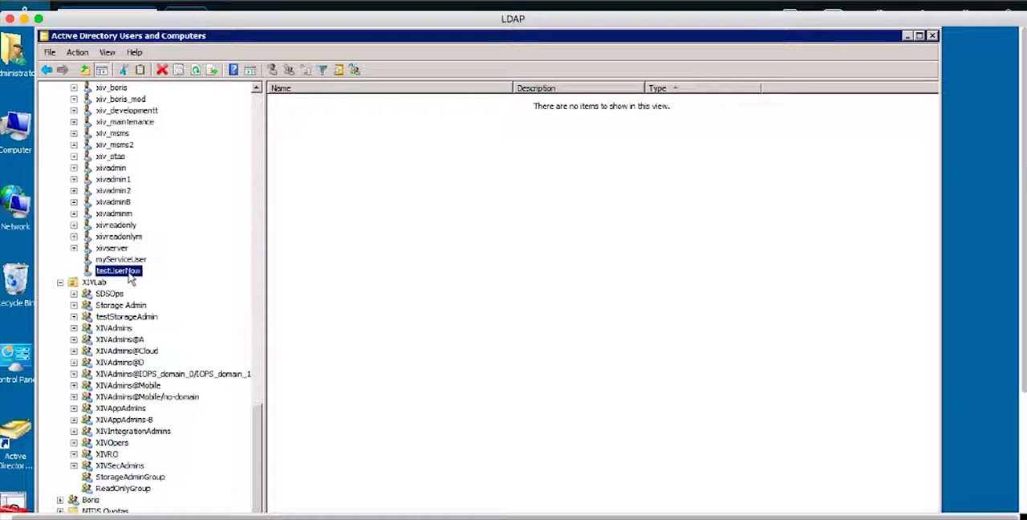
- Add testUserNow as a member of StorageAdminGroup and save the user's properties
right_click(122, 275)
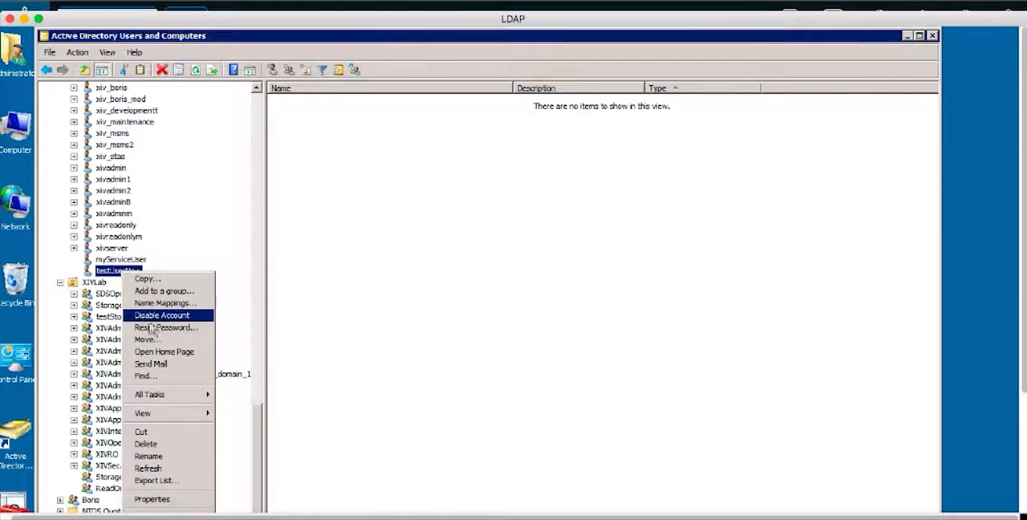
click(153, 498)
click(460, 165)
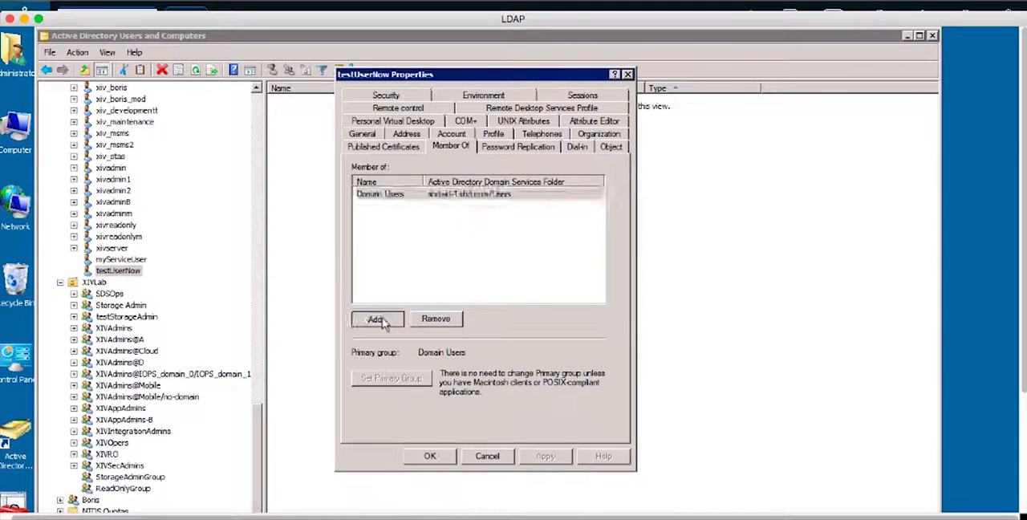
click(377, 319)
text(Storage)
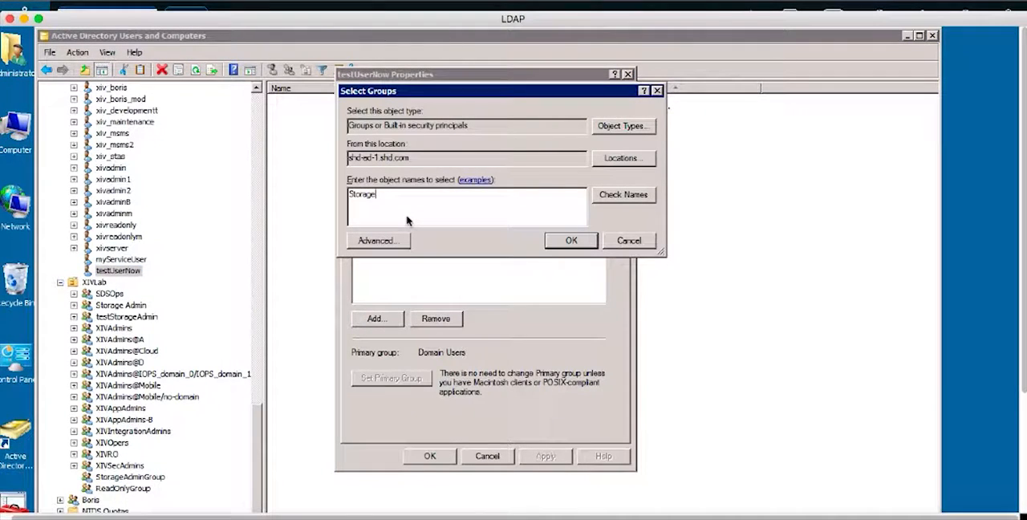
text(AdminGroup)
click(589, 240)
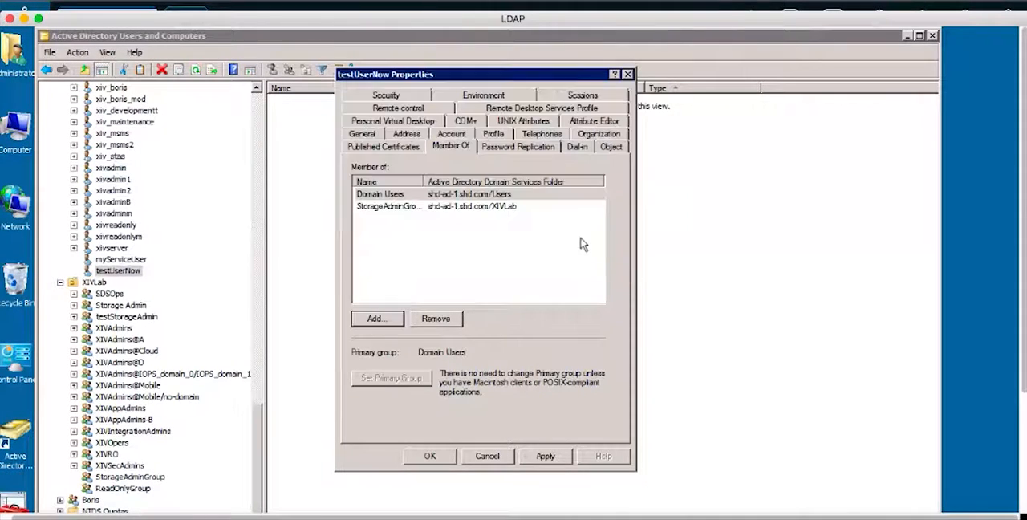
click(432, 456)
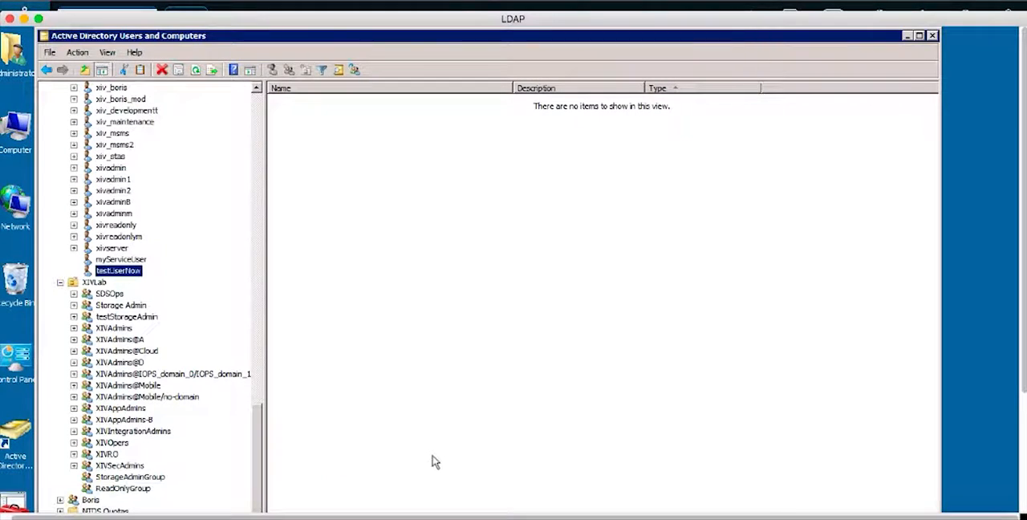
- Switch to IBM Hyper-Scale Manager and run the System LDAP Test with user name testUserNow and the account password
click(310, 499)
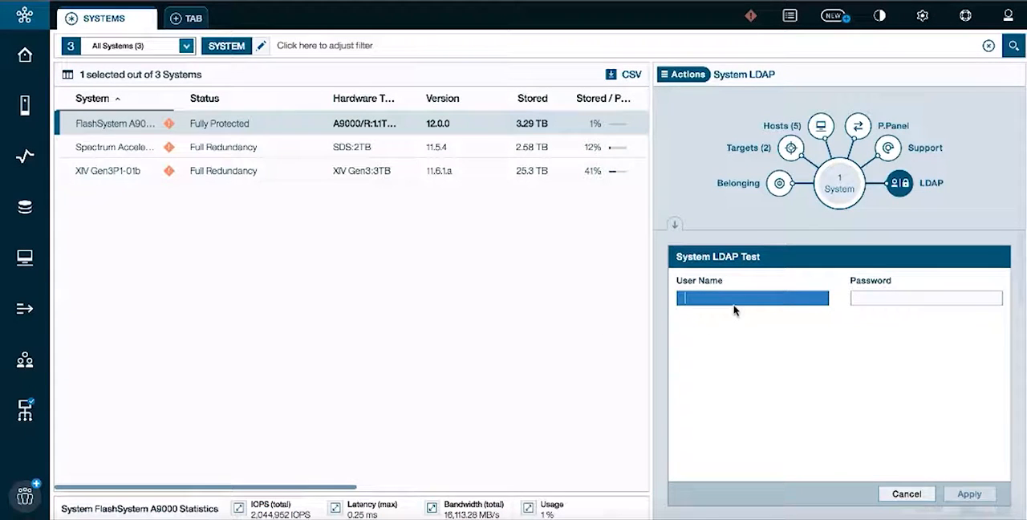
text(testUserNow)
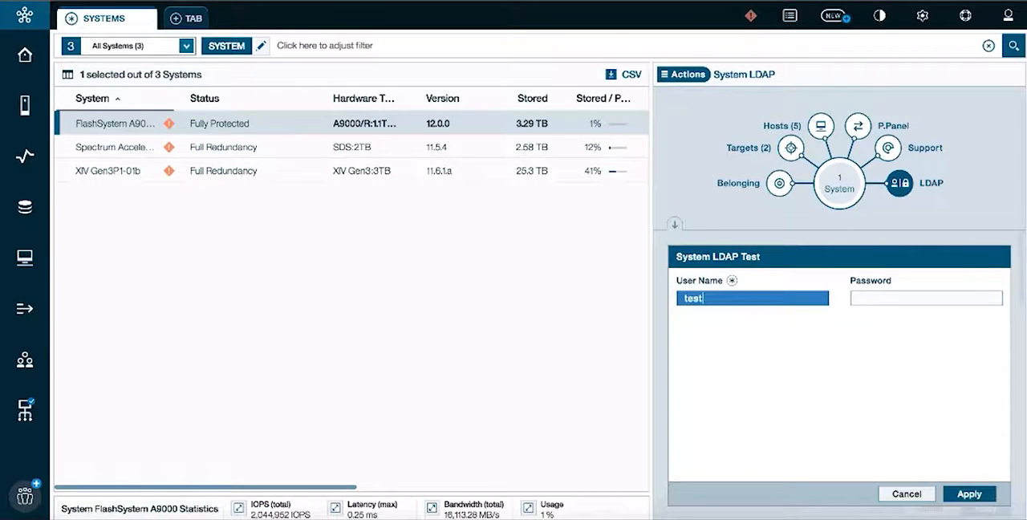
click(865, 298)
text(••••••)
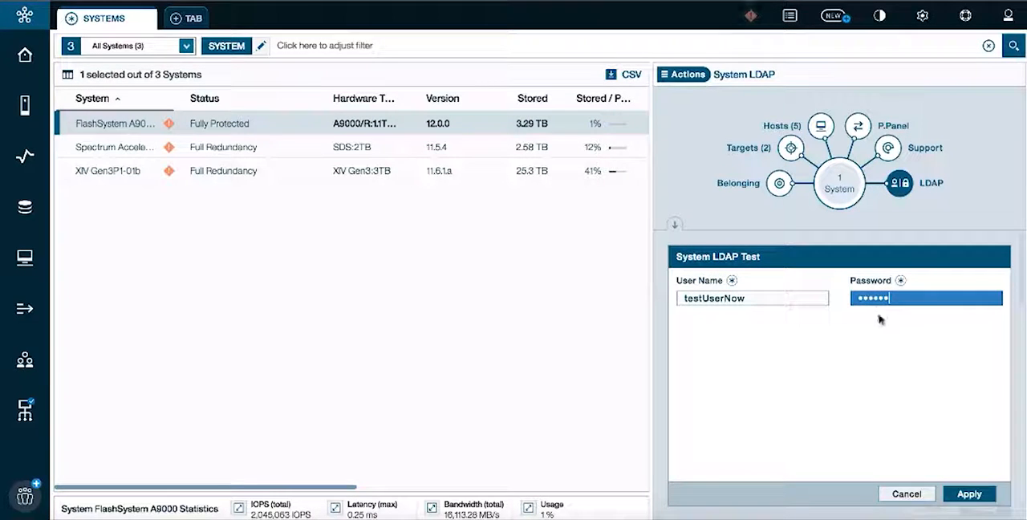
click(956, 493)
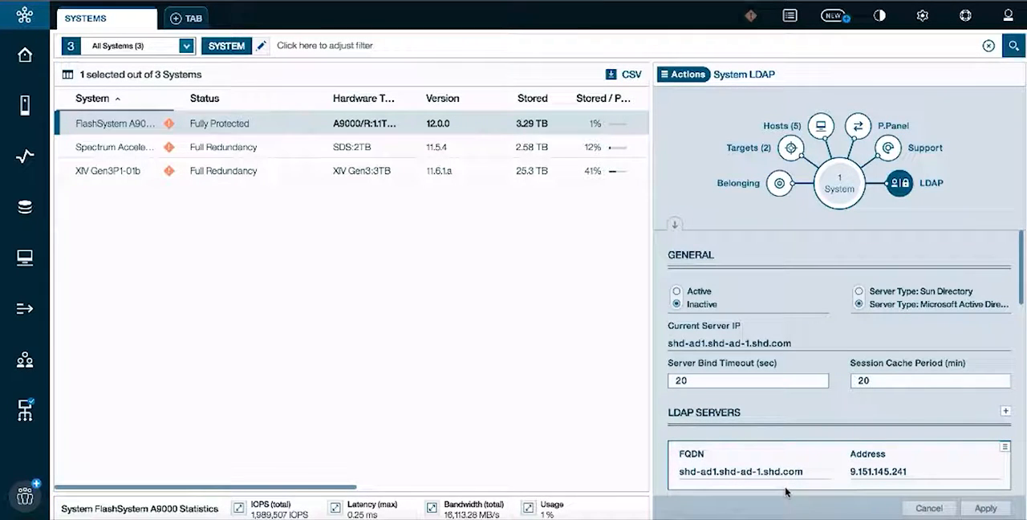
- Set the FlashSystem A9000's LDAP authentication to Active and apply the change
click(677, 293)
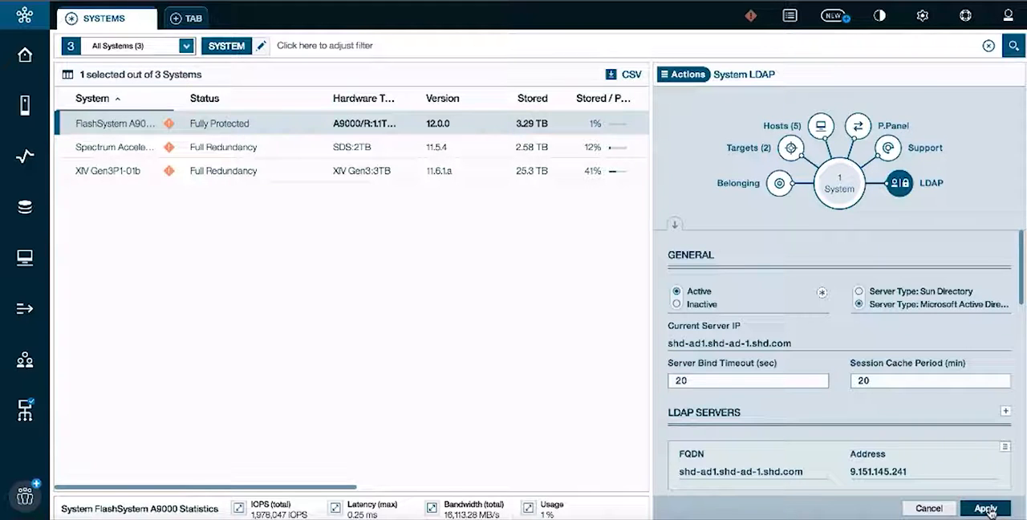
click(988, 508)
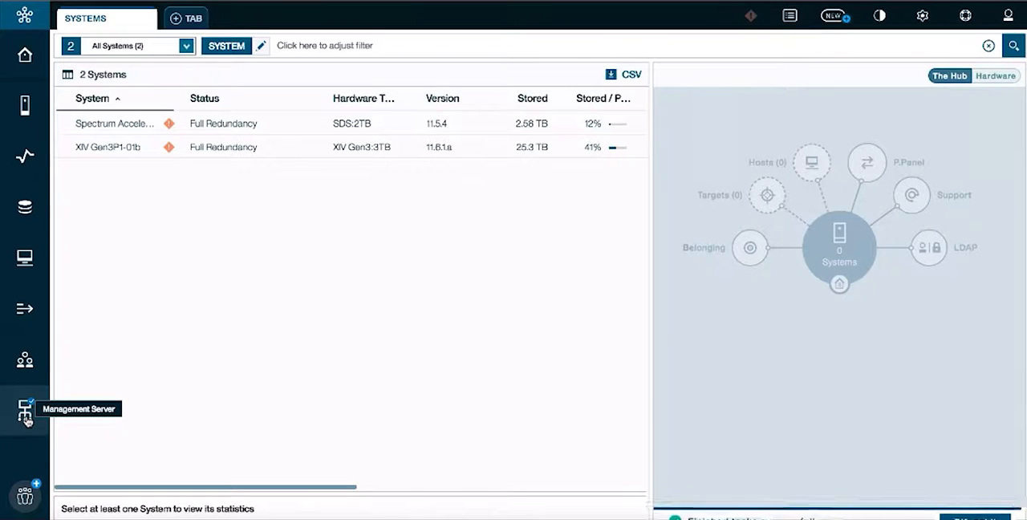
- Open the Monitoring Account settings in the Management Server's Manager Configuration and start editing the Monitoring Account Name
click(26, 420)
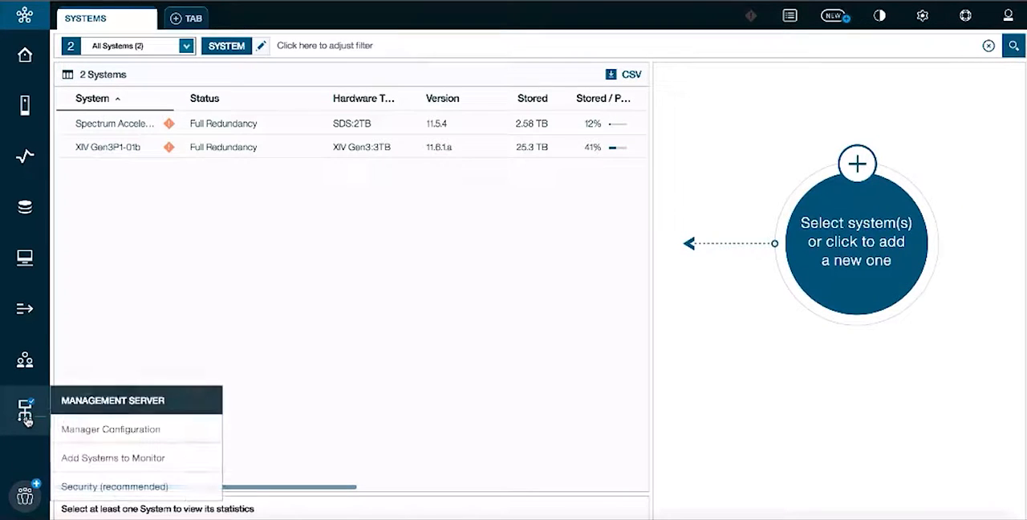
click(117, 430)
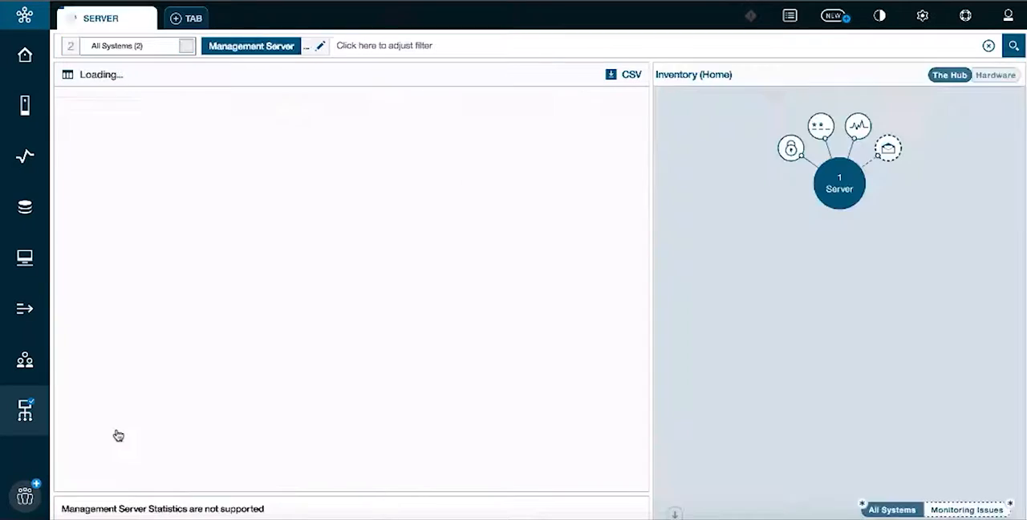
click(823, 128)
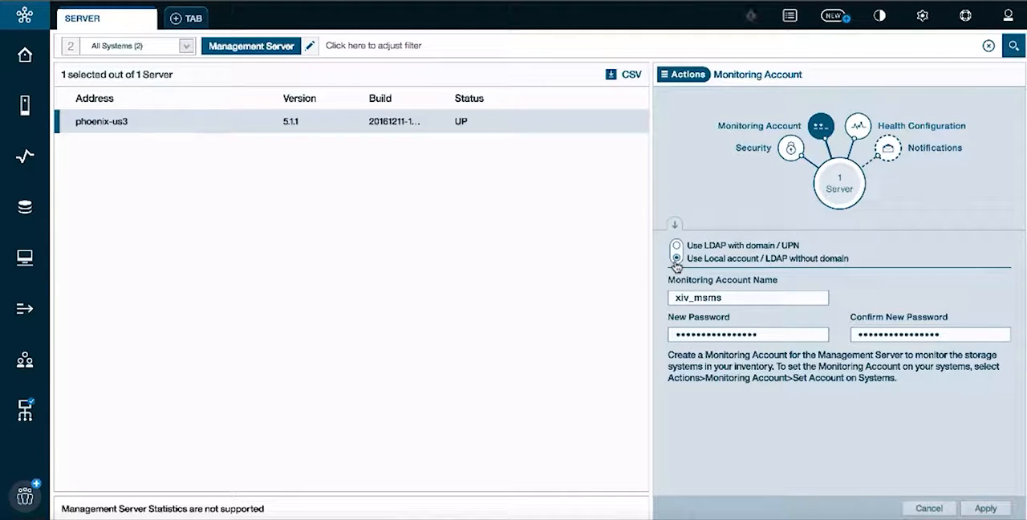
drag(727, 297, 674, 297)
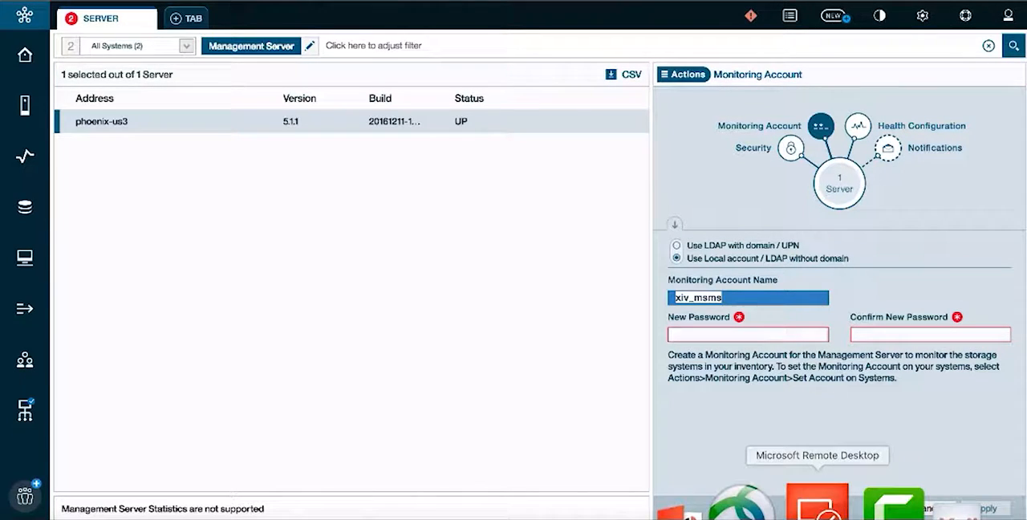
- Switch to Microsoft Remote Desktop and delete the user testUserNow from Active Directory, confirming the deletion
click(816, 504)
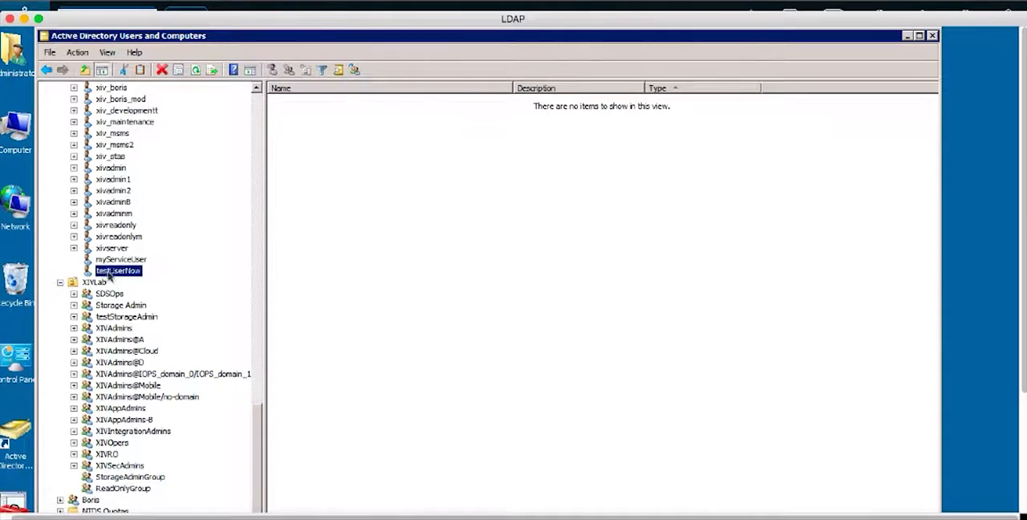
right_click(112, 275)
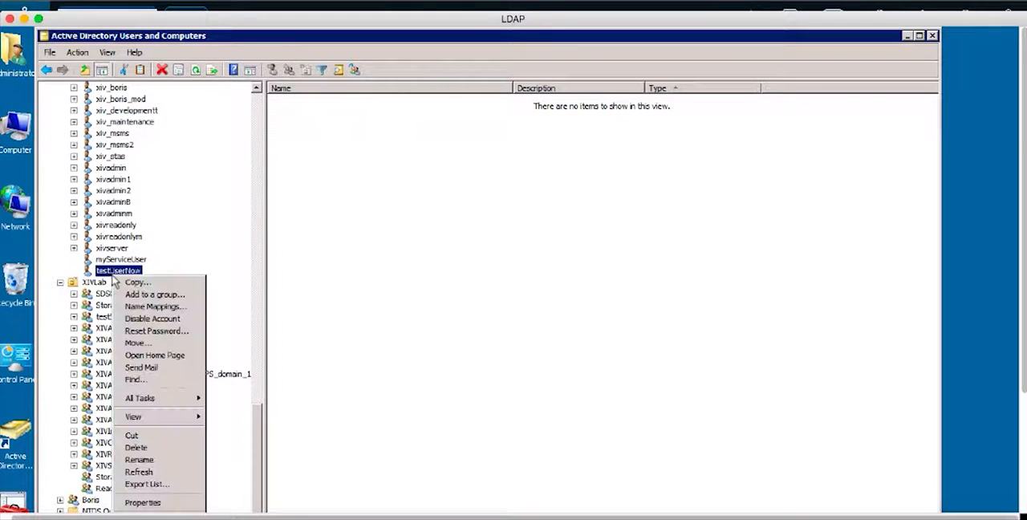
click(140, 447)
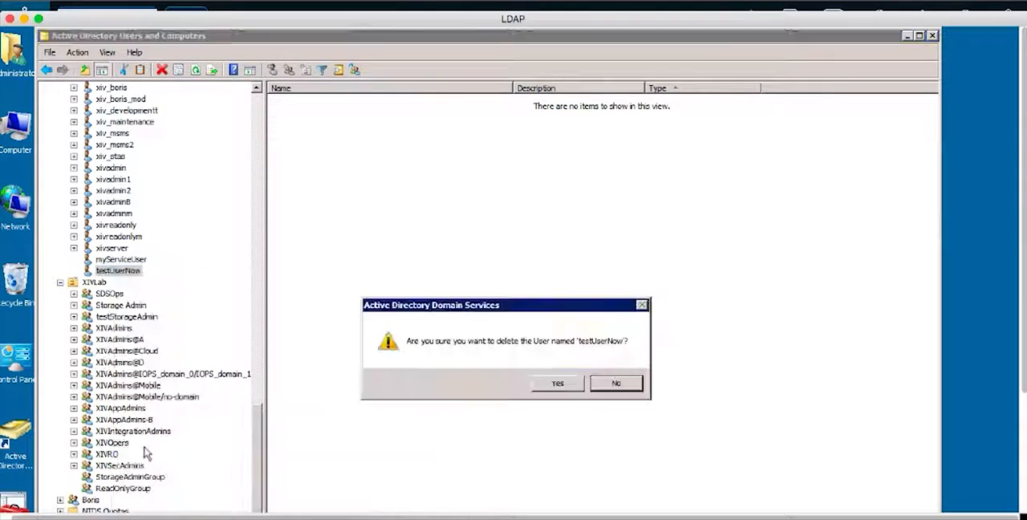
click(557, 383)
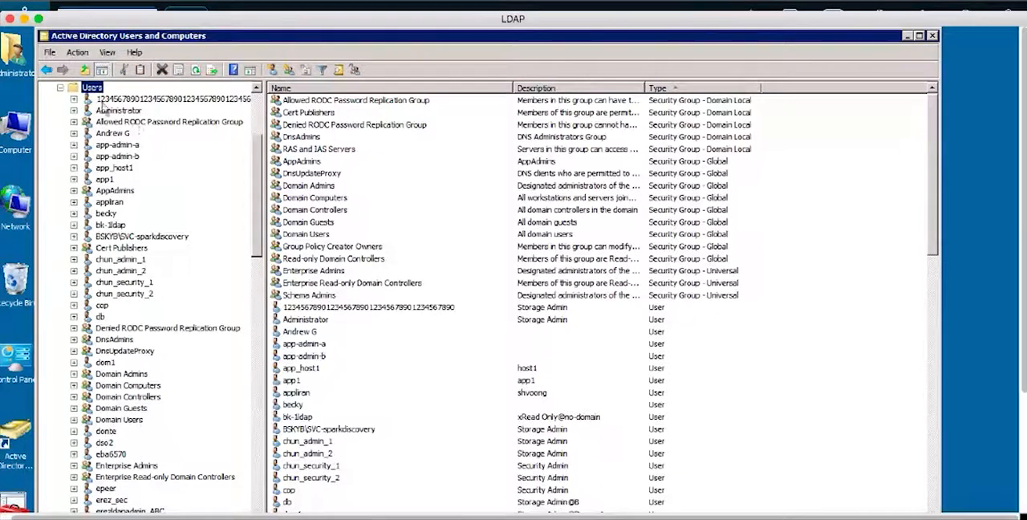
- Start a new user in the Users container with first name HSMMonitoingUser and logon name HSMMonitoringUser
right_click(92, 88)
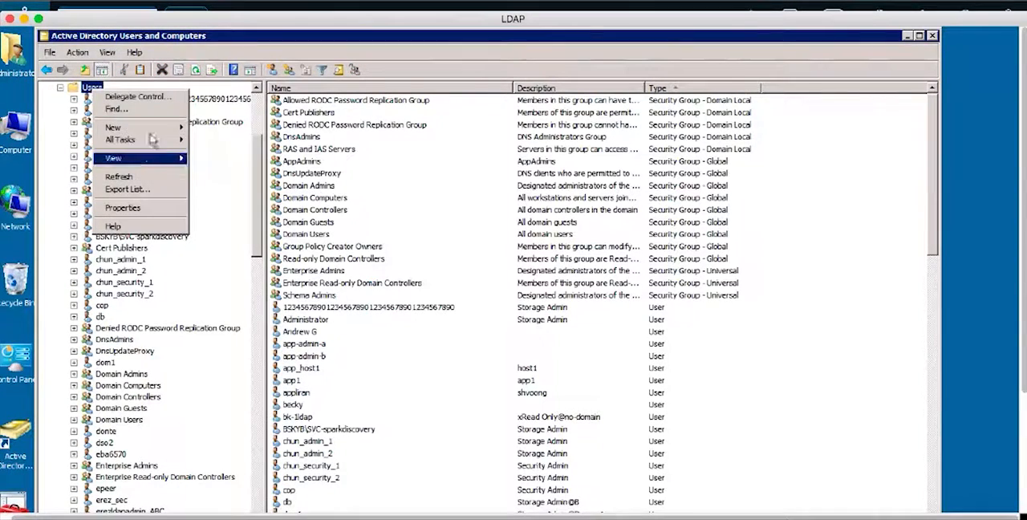
mouse_move(164, 133)
click(204, 213)
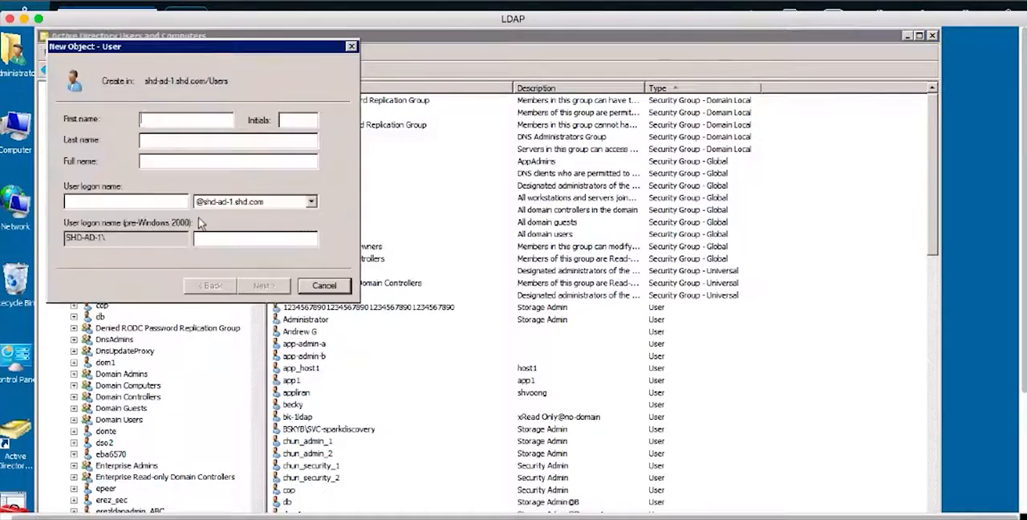
text(HSMMoni)
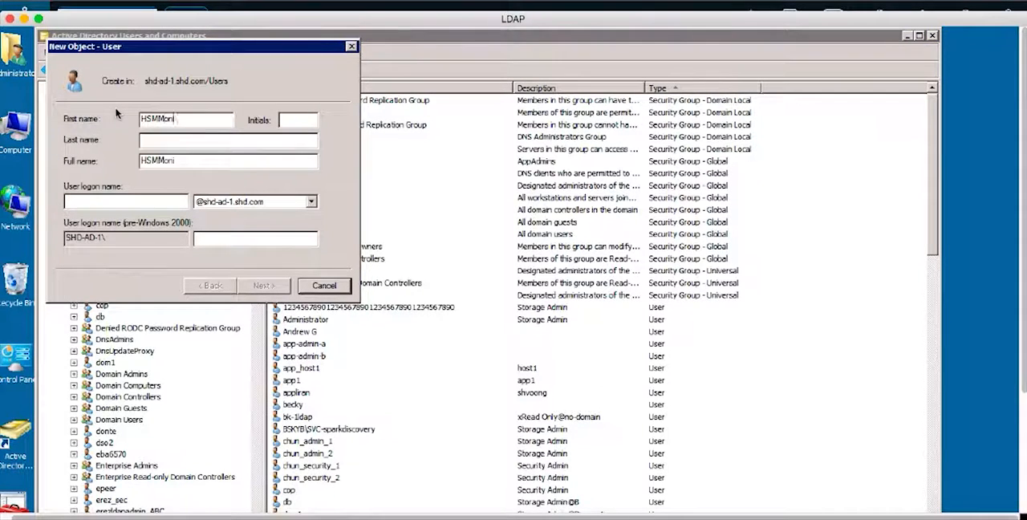
text(toingUser)
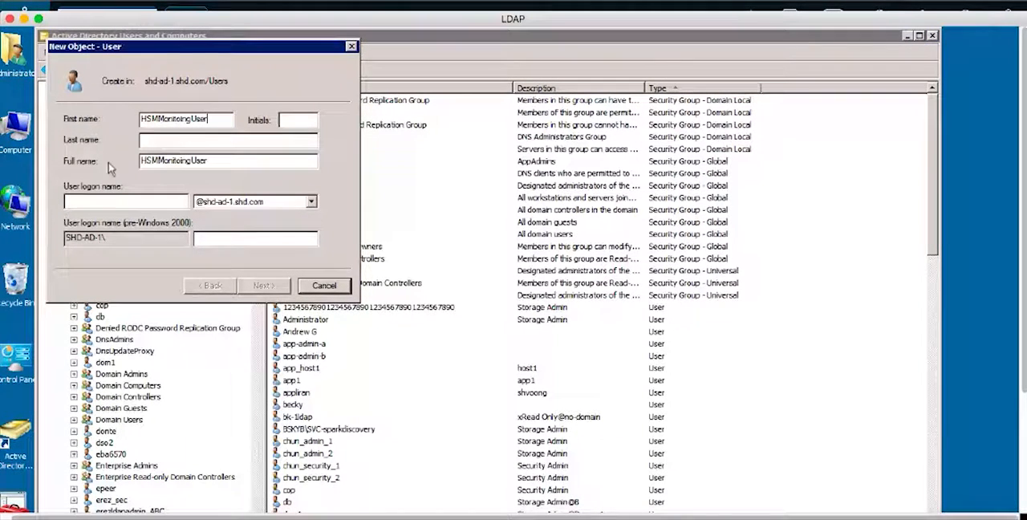
click(110, 200)
text(HSMMo)
text(nitoringUser)
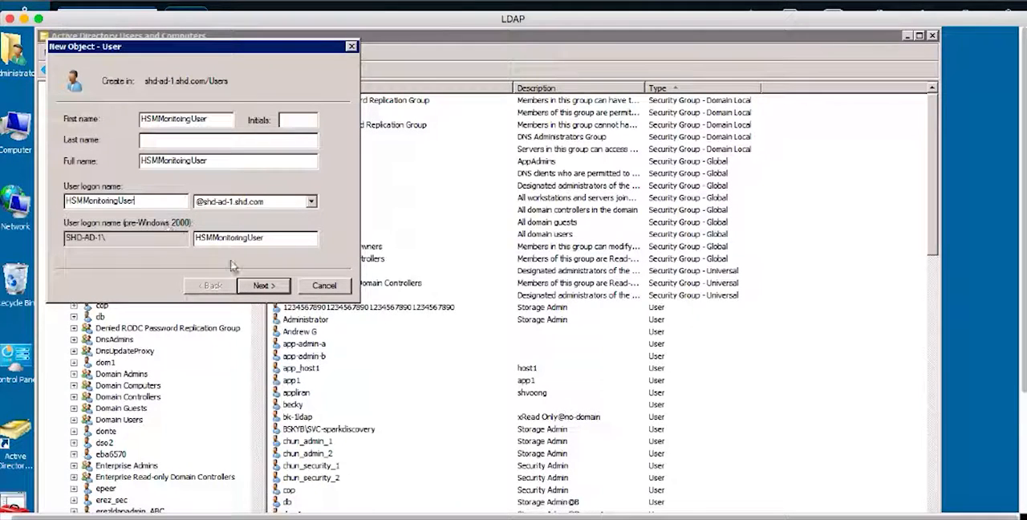
click(263, 285)
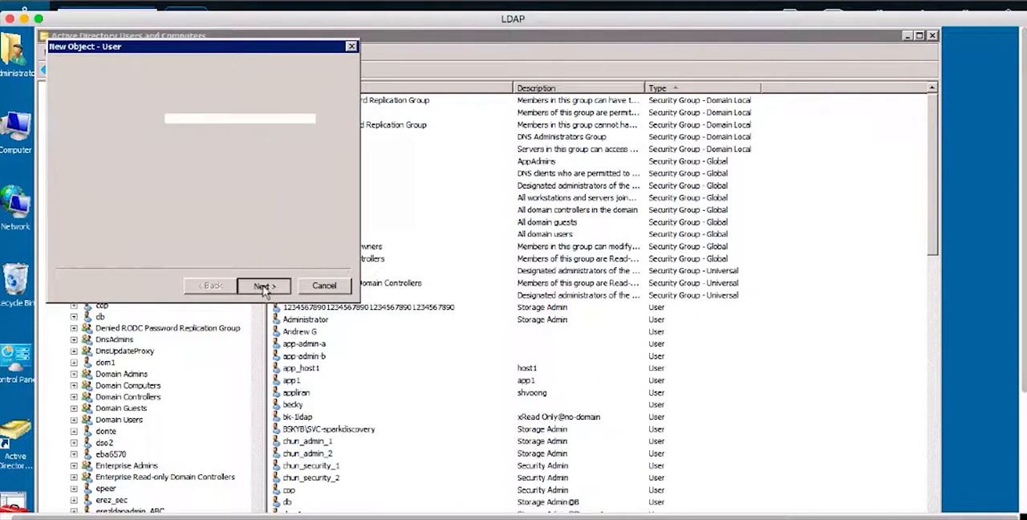
- Enter and confirm the new user's password, disable the required change at next logon and finish creating the user
text(******)
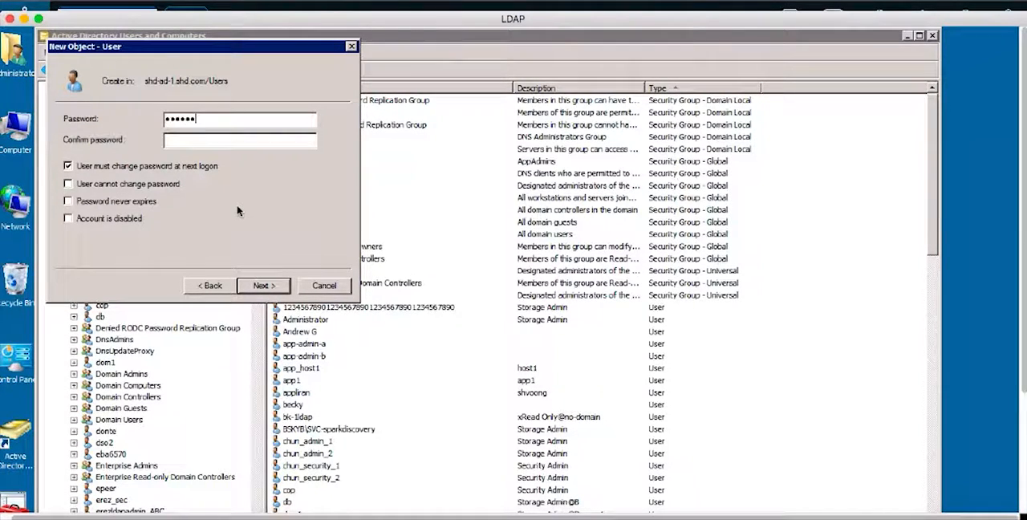
key(Tab)
text(******)
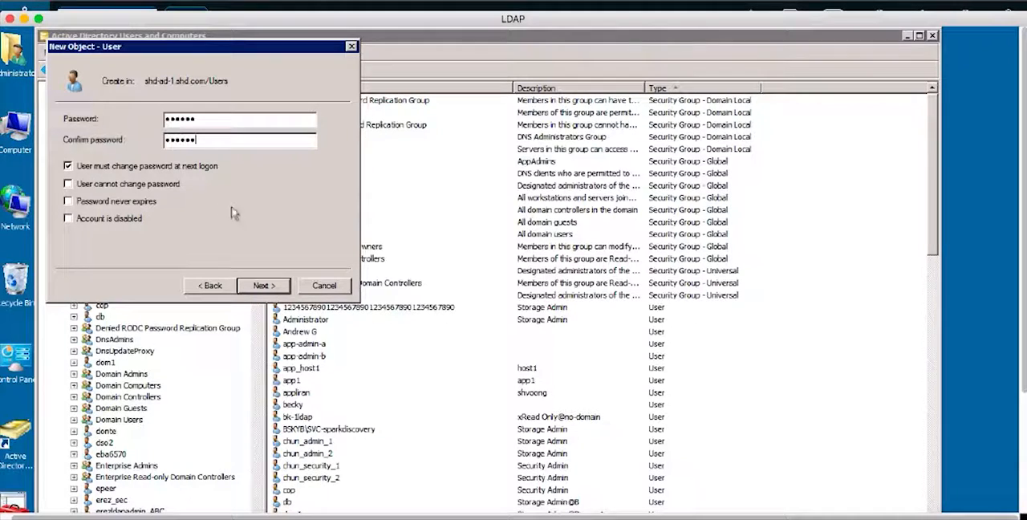
click(68, 165)
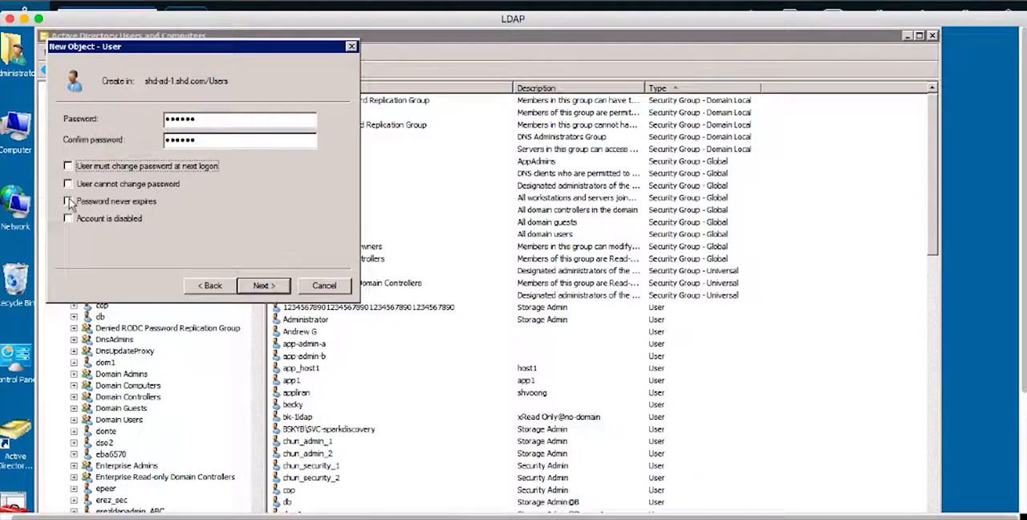
click(261, 287)
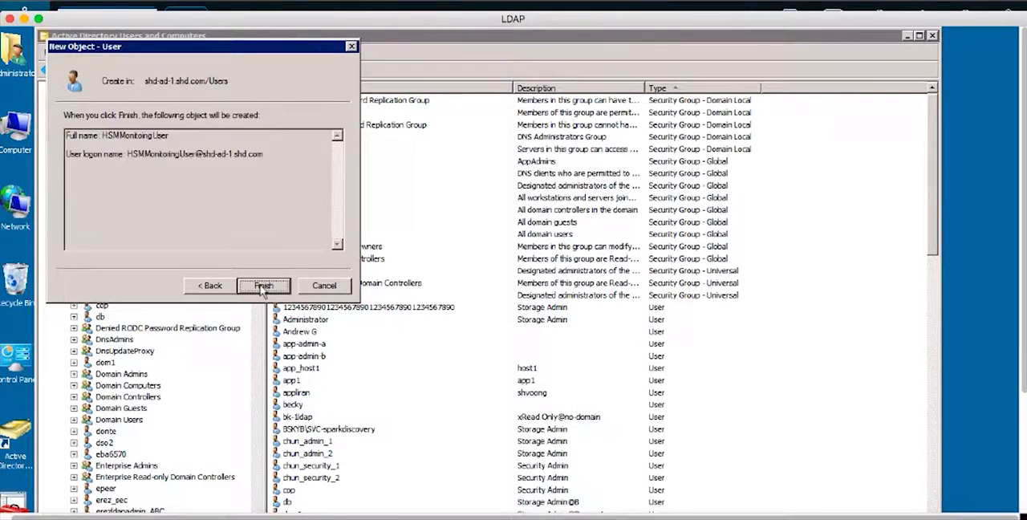
click(263, 286)
- Add HSMMonitoingUser as a member of StorageAdminGroup and save the user's properties
scroll(150, 423, down, 3)
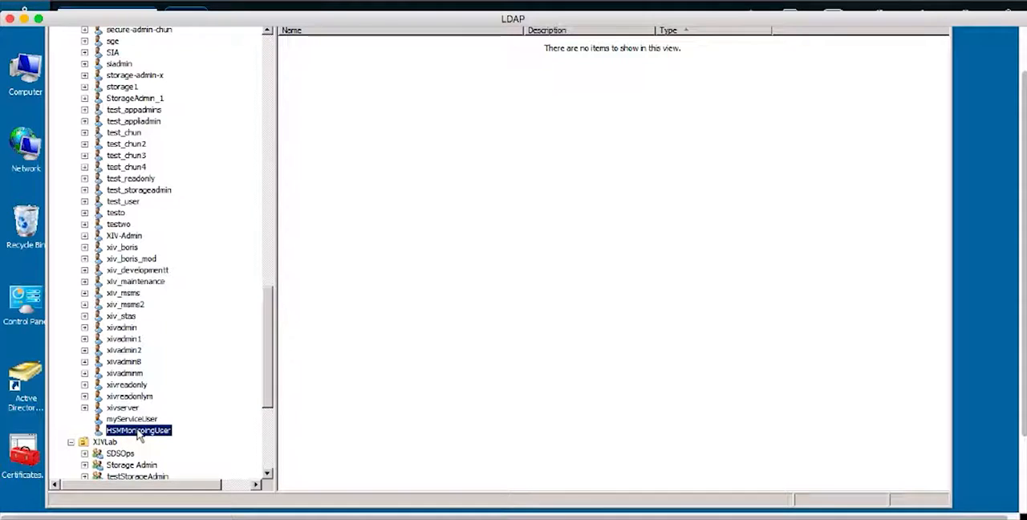
right_click(139, 434)
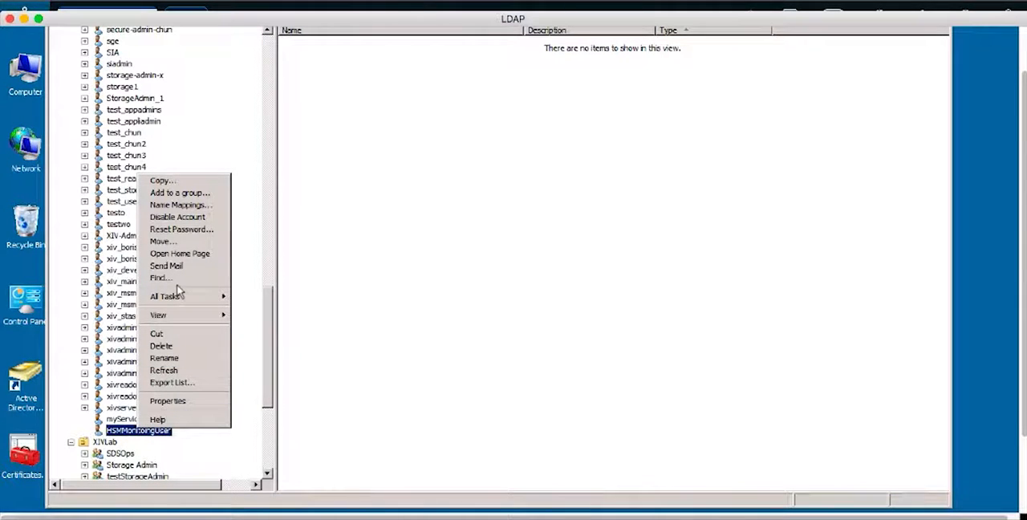
click(170, 400)
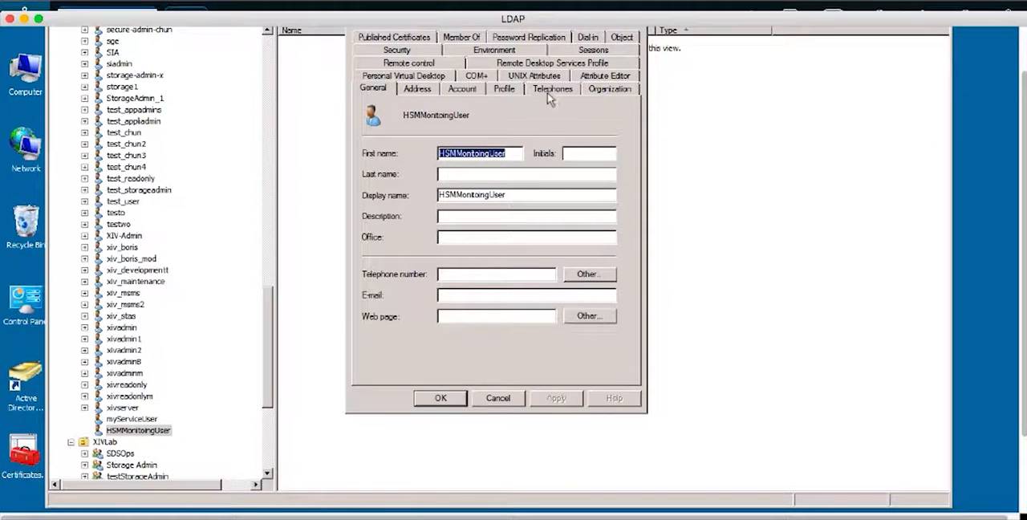
click(462, 37)
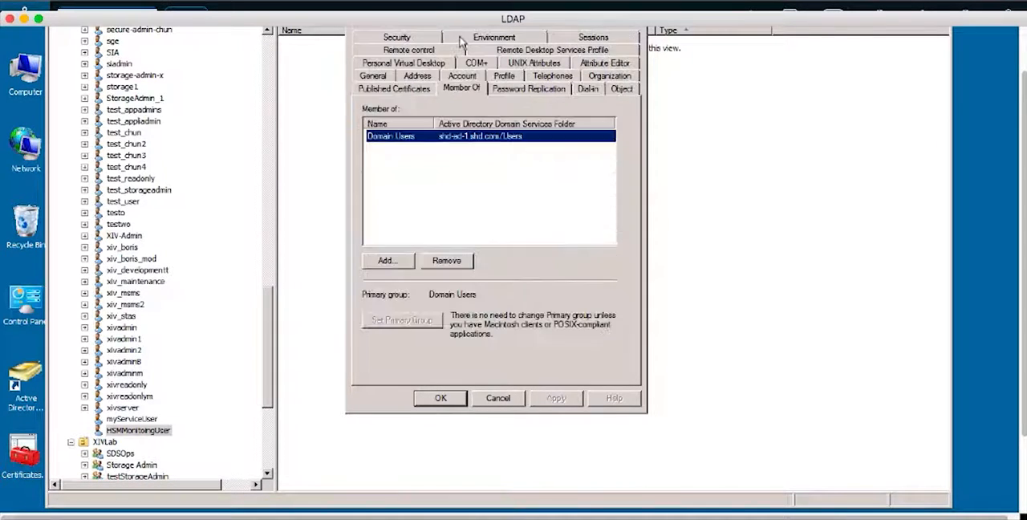
click(395, 261)
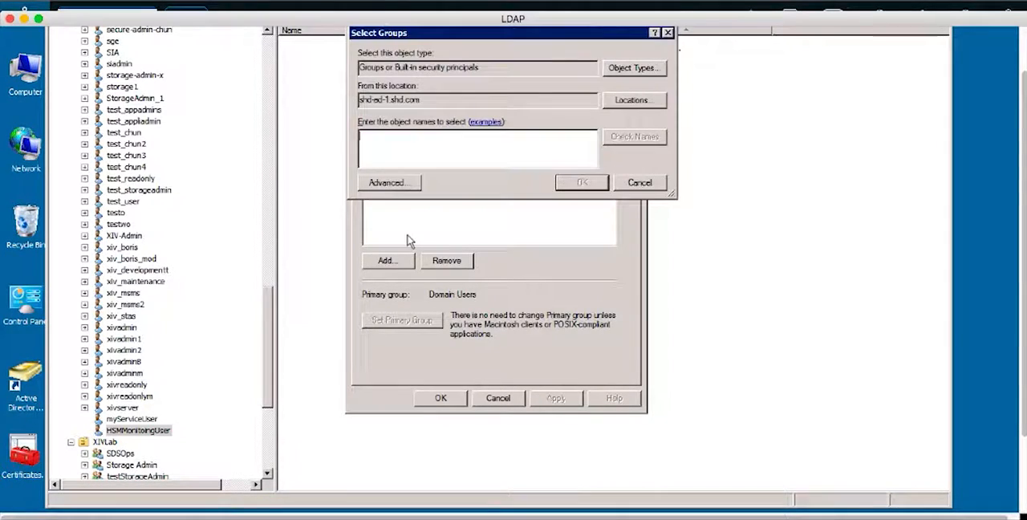
text(StorageAdmin)
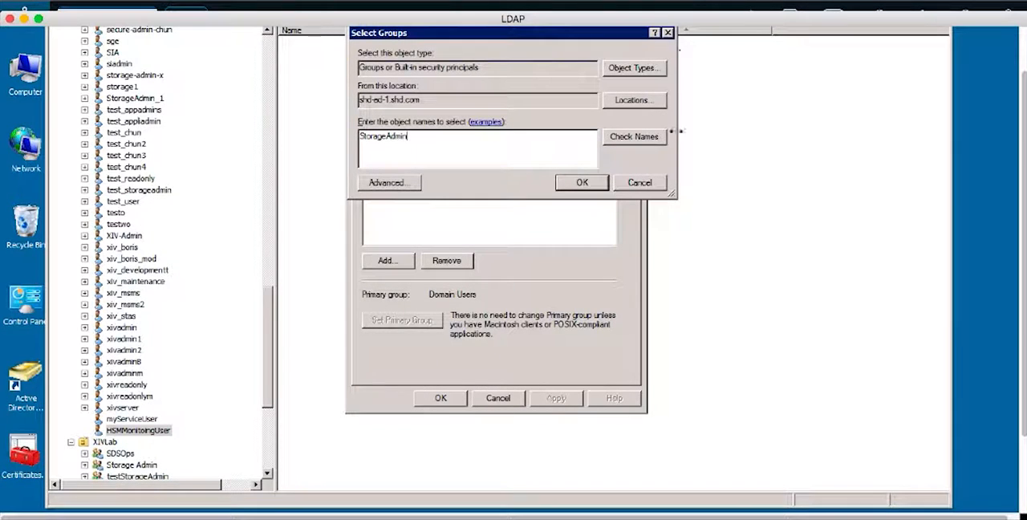
text(Group)
click(582, 184)
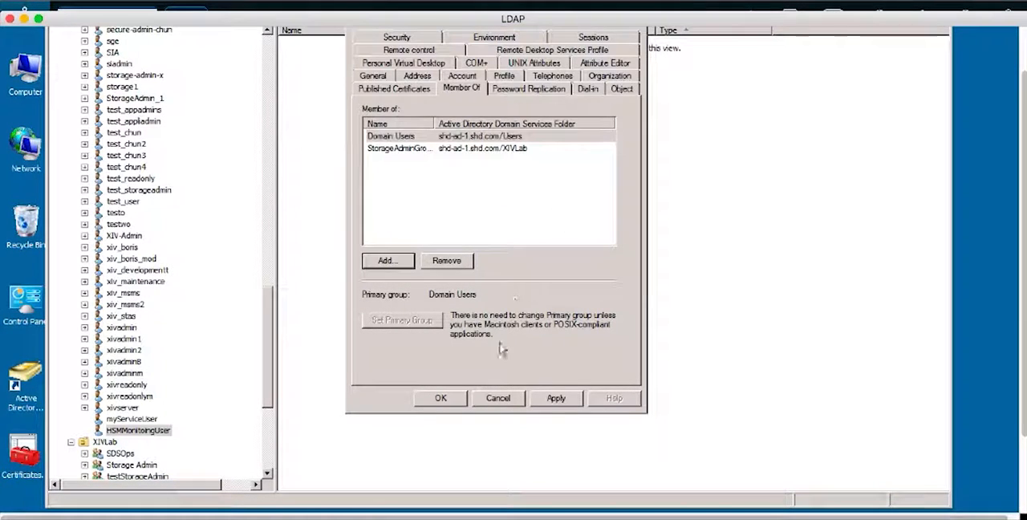
click(449, 397)
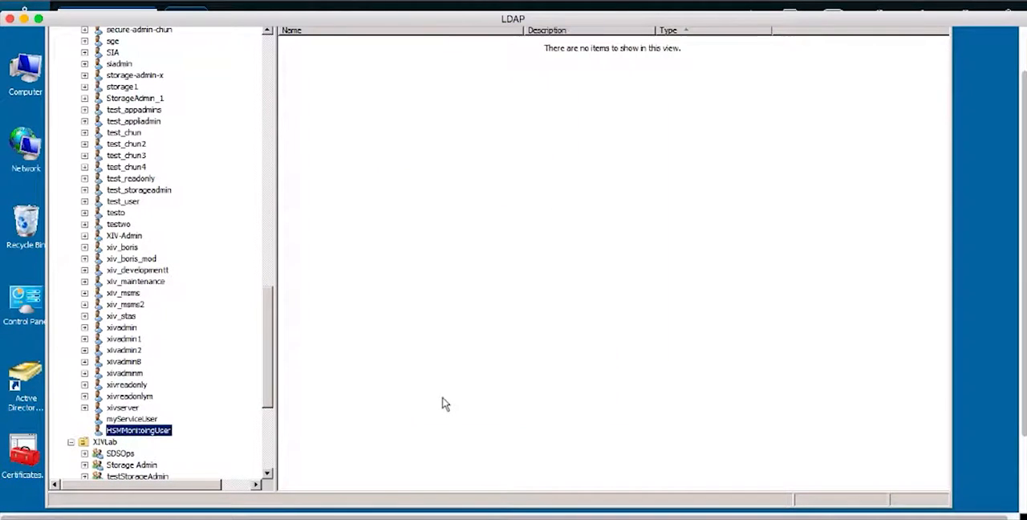
- Switch to Hyper-Scale Manager and set the server's monitoring account name to HSMMonitoringUser
click(312, 504)
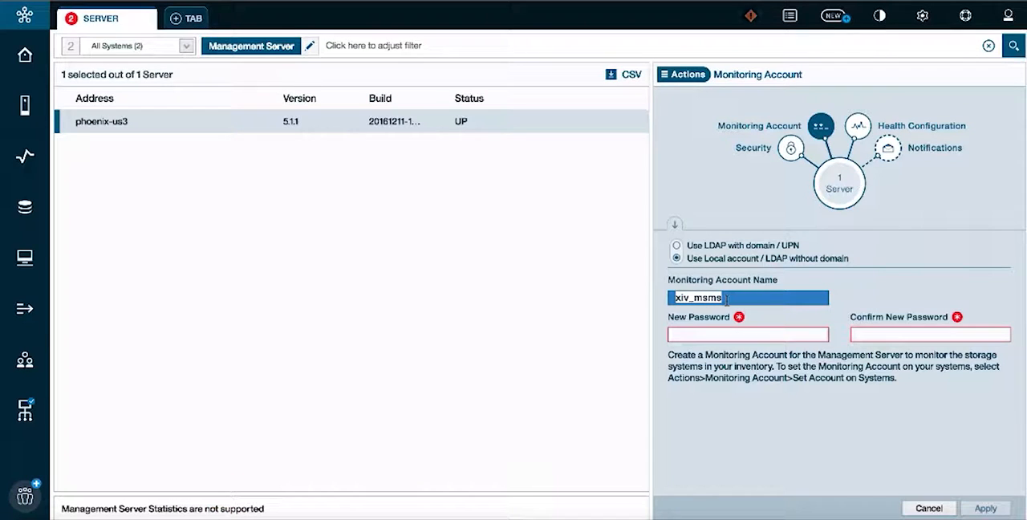
text(HS)
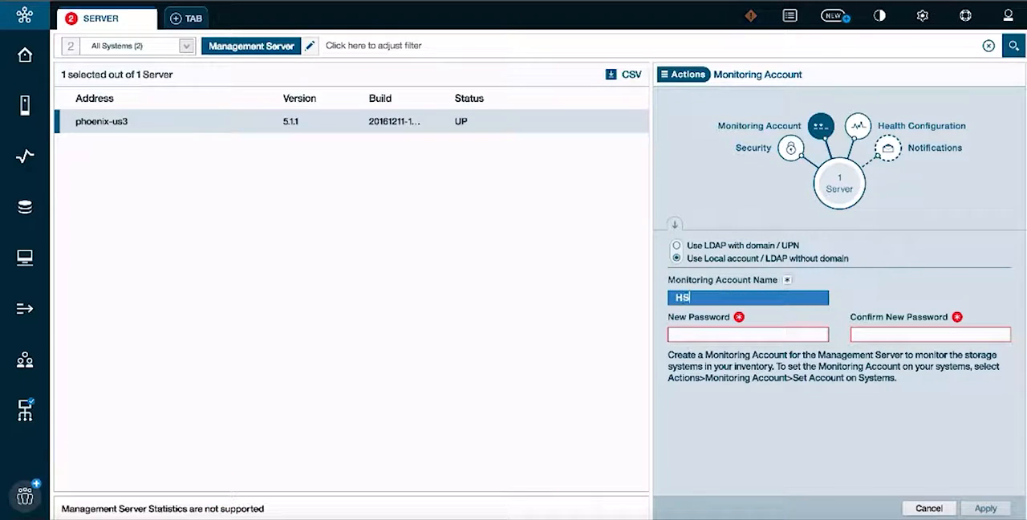
text(MMonitoring)
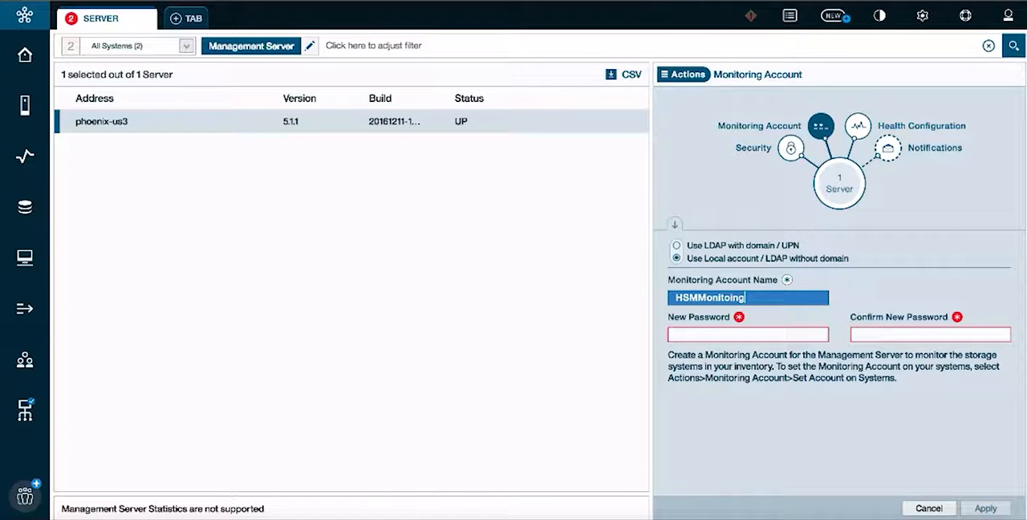
text(User)
click(729, 298)
text(r)
- Enter and confirm the monitoring account's new password and apply the monitoring account settings
click(722, 333)
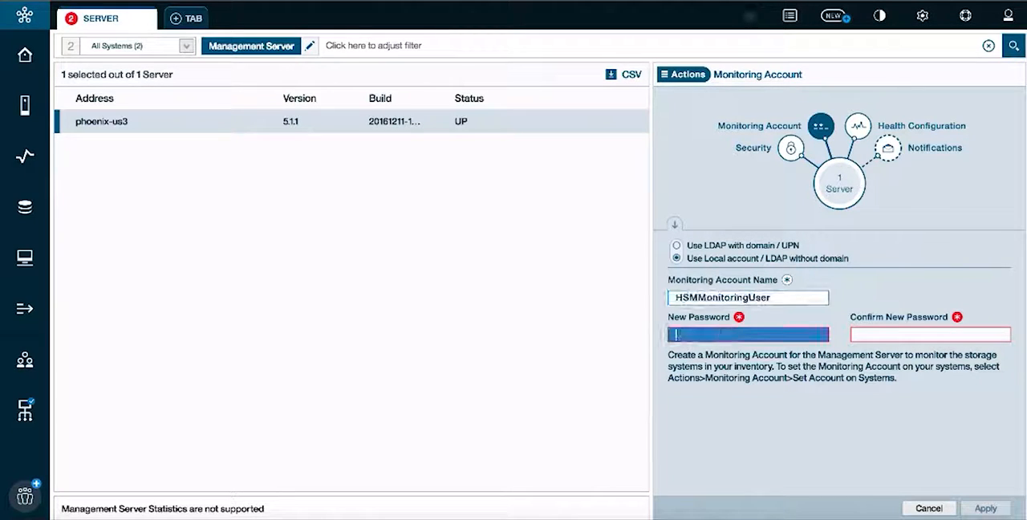
text(••••••)
key(Tab)
text(••••••)
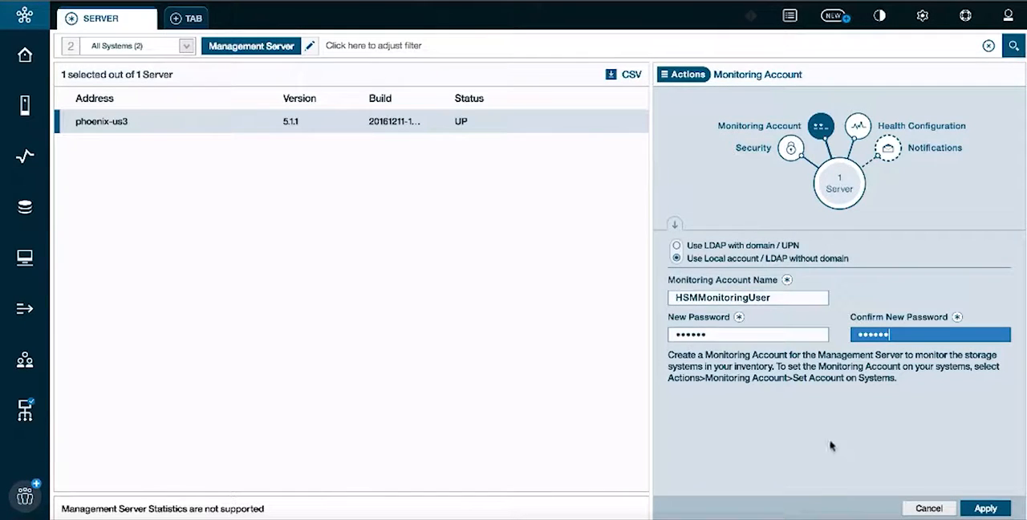
click(981, 509)
click(975, 511)
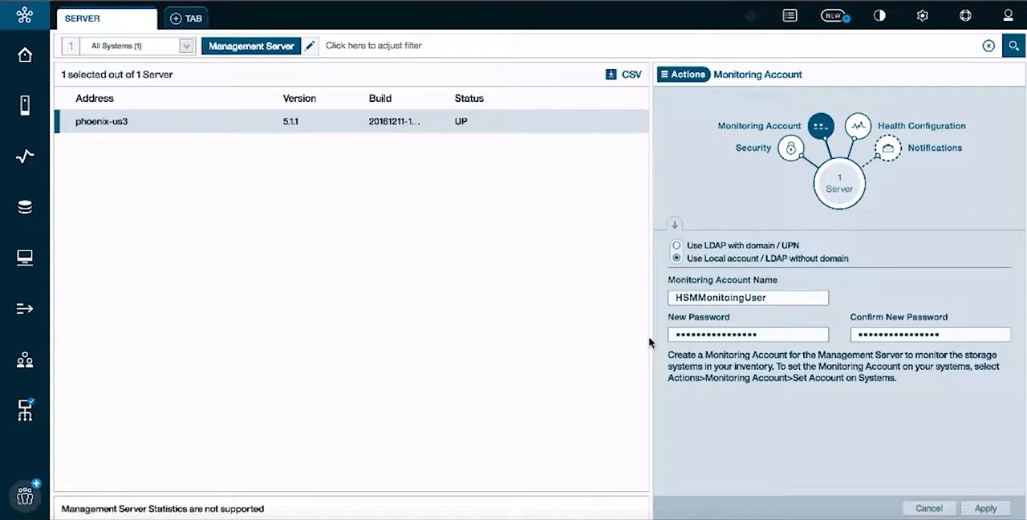
click(838, 193)
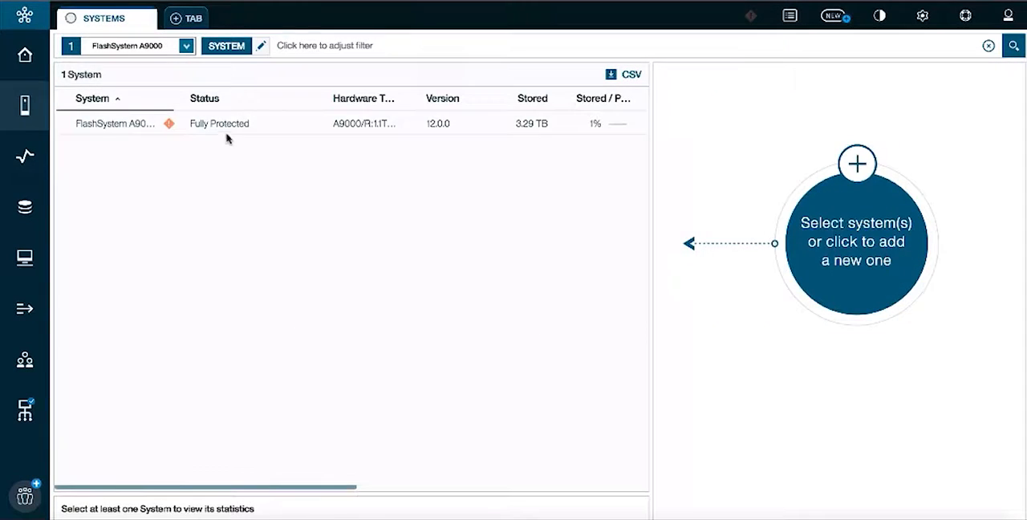
- Show the LDAP settings of the FlashSystem A9000 to check that LDAP authentication is active
click(225, 131)
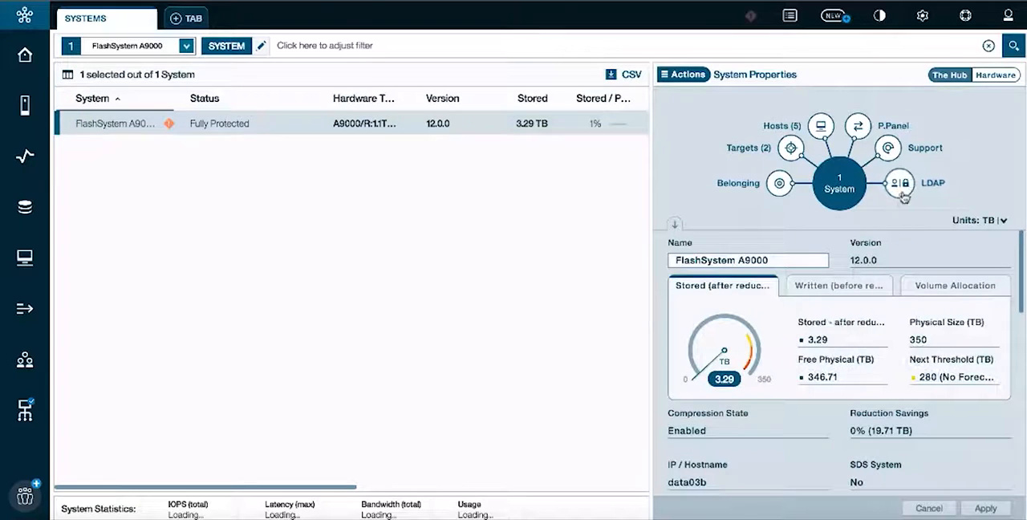
click(902, 189)
click(881, 382)
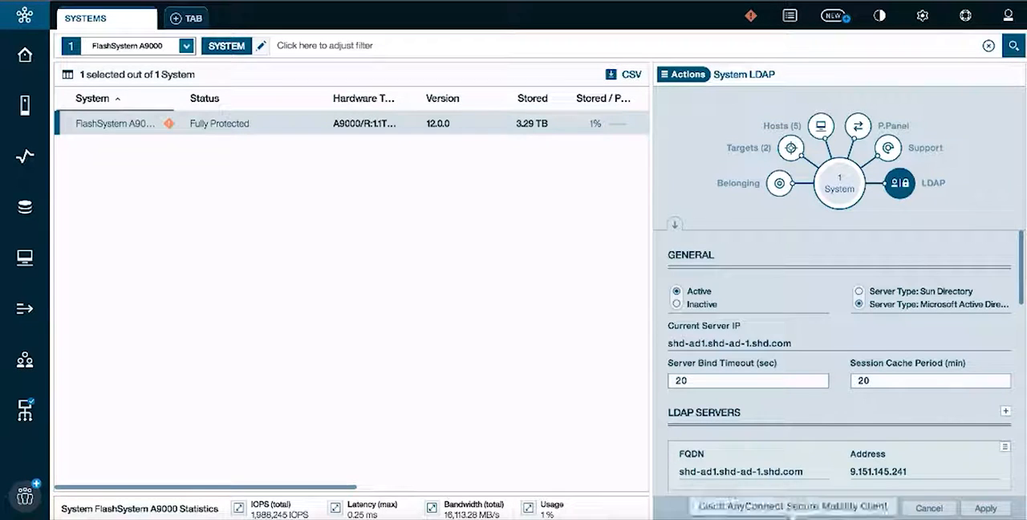
- Switch to Microsoft Remote Desktop and start a new user in the Users container with first name and logon name userToLogin
click(817, 504)
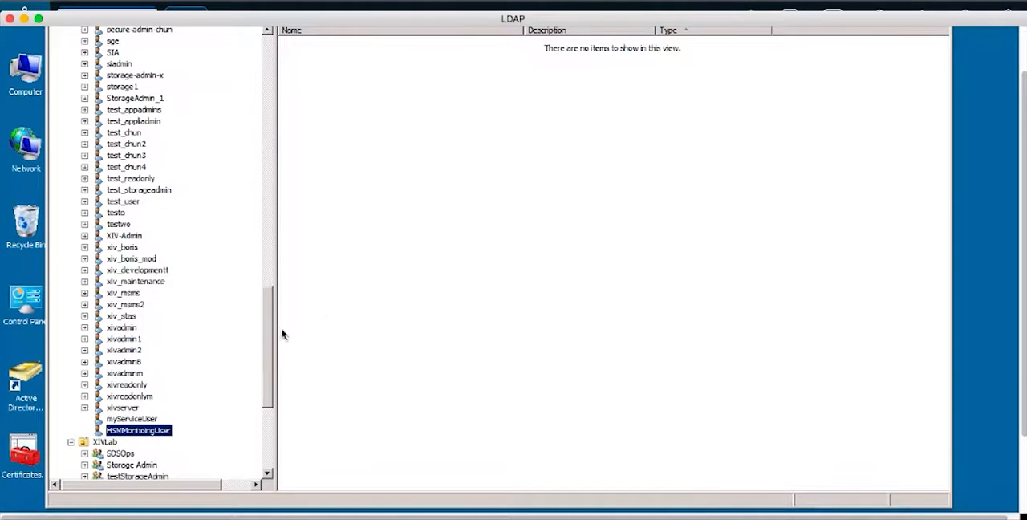
drag(268, 335, 267, 63)
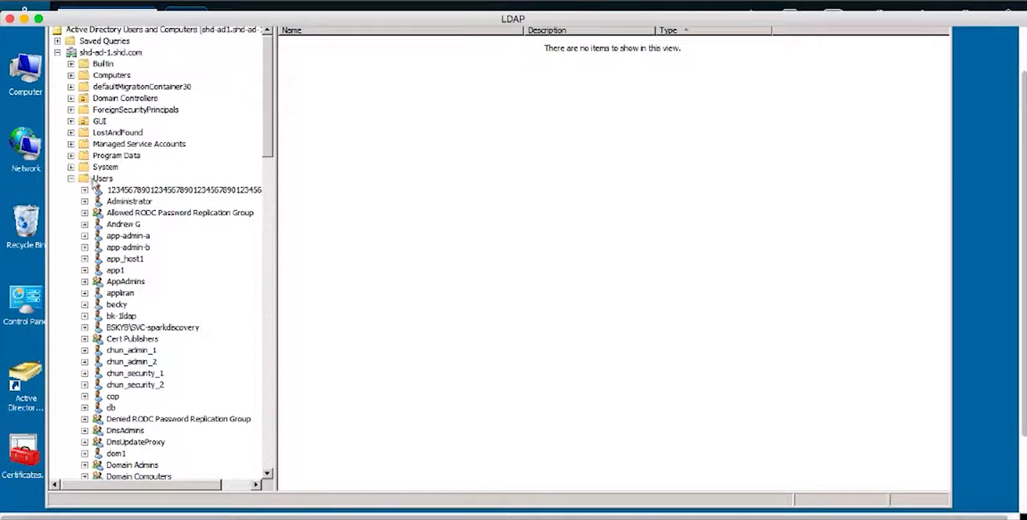
click(100, 178)
right_click(97, 182)
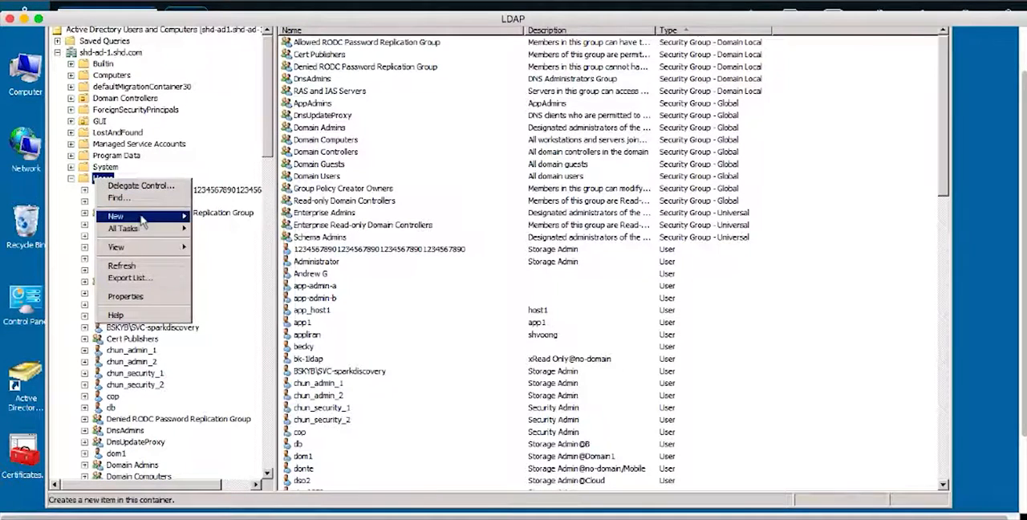
mouse_move(143, 217)
click(213, 302)
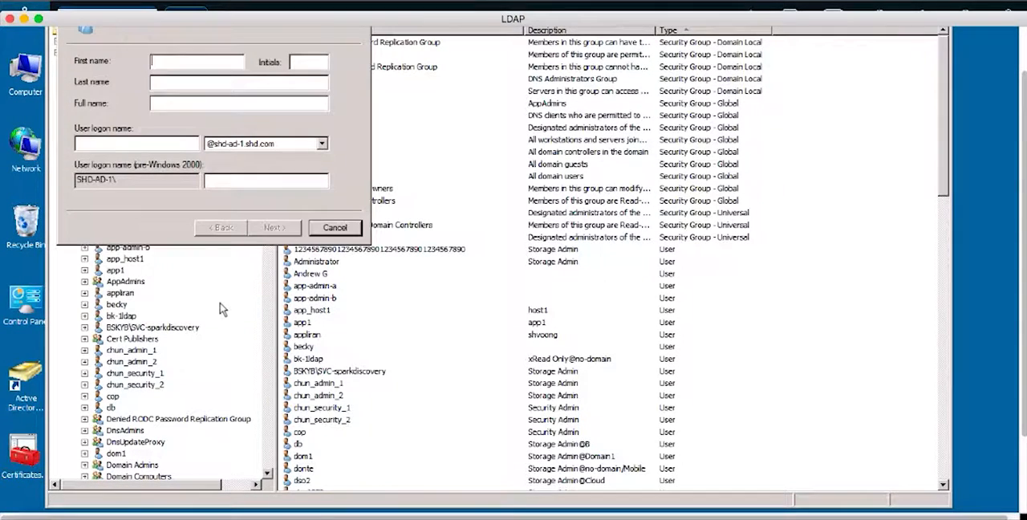
text(userTo)
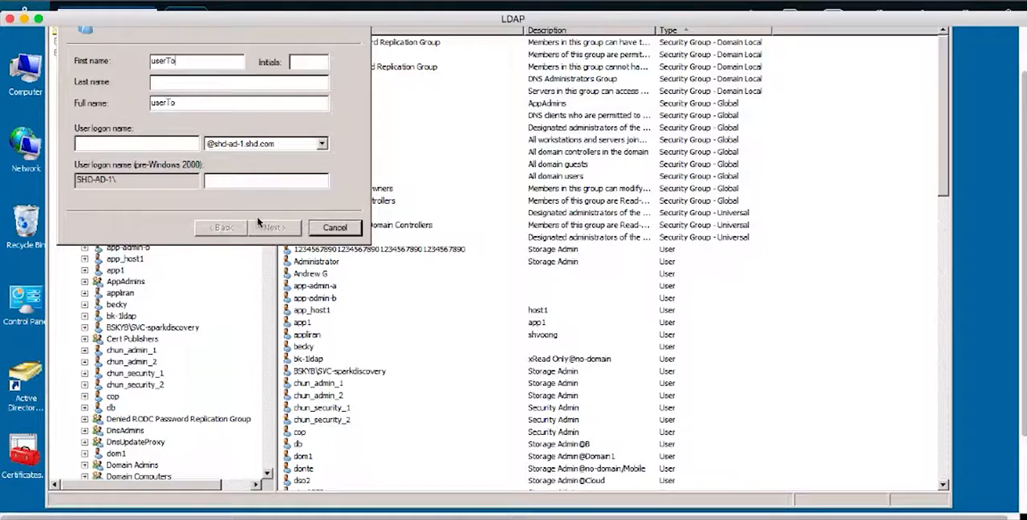
text(LoginuserToLogin)
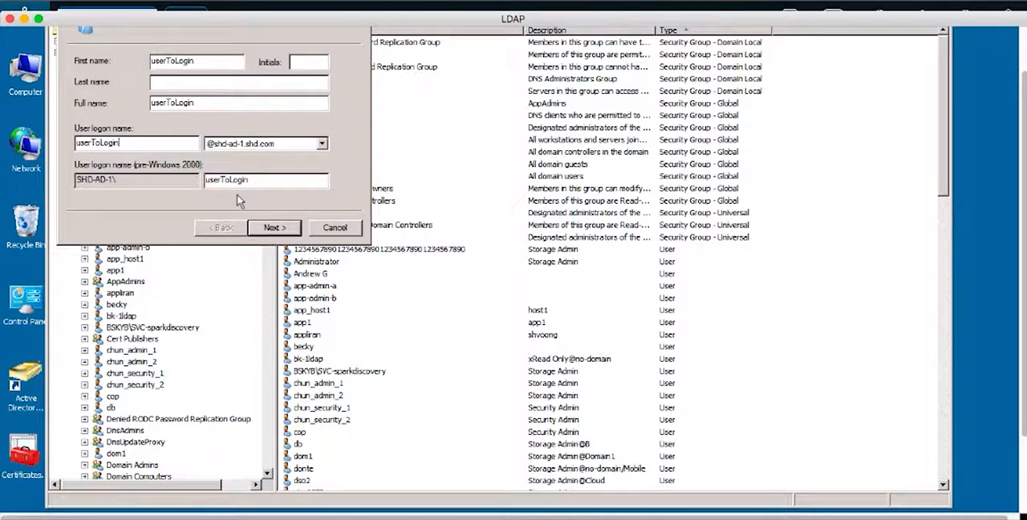
click(273, 228)
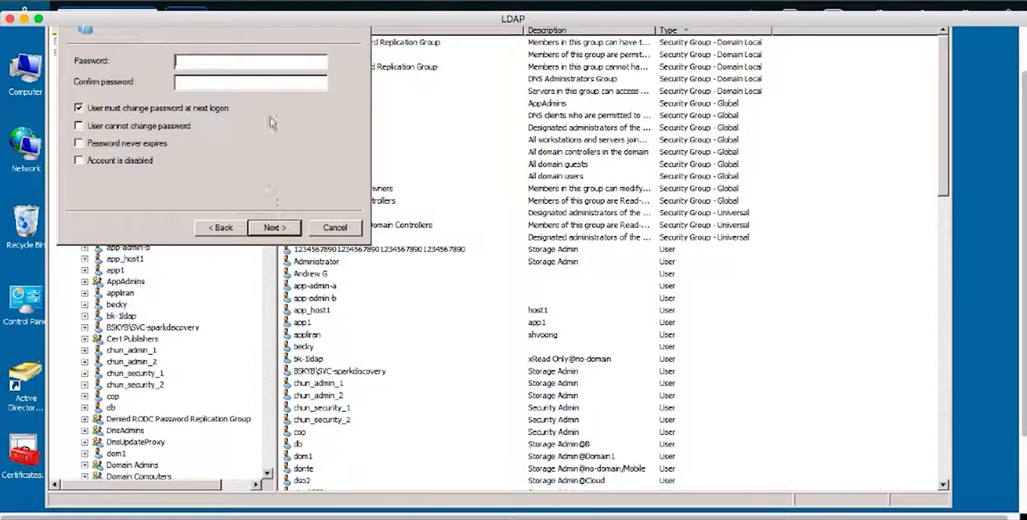
- Enter and confirm userToLogin's password, disable the required change at next logon and finish creating the user
text(Passwd)
key(Tab)
text(Passwd)
click(79, 108)
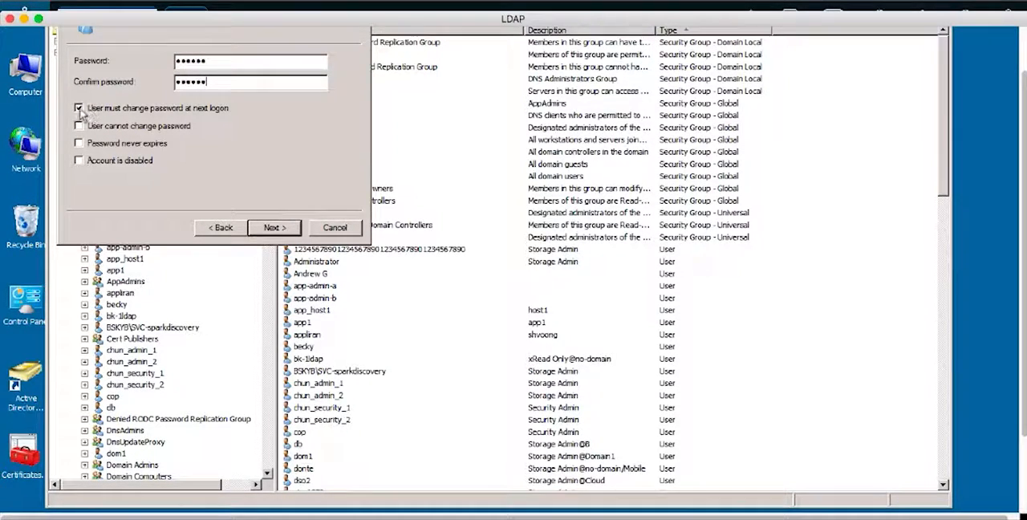
click(269, 226)
click(271, 228)
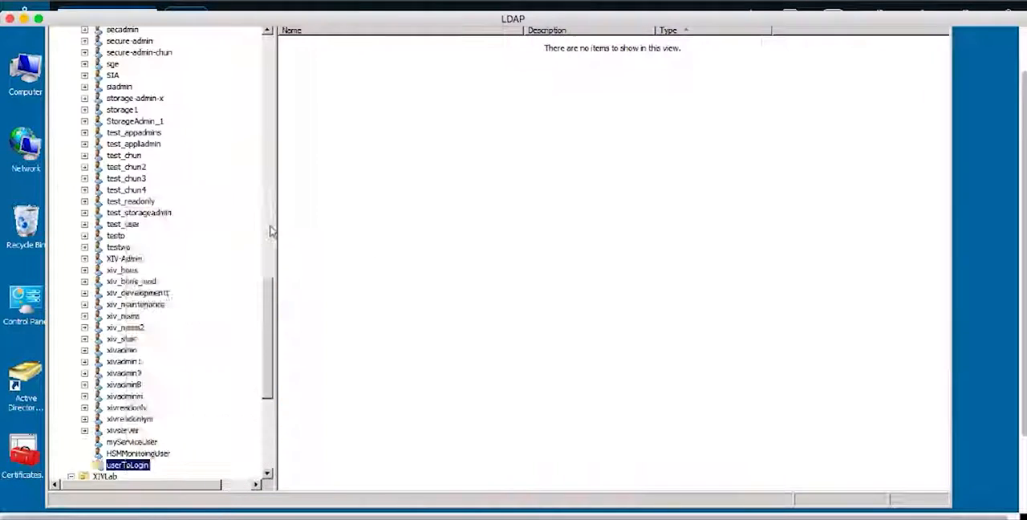
- Add userToLogin as a member of StorageAdminGroup and save the user's properties
right_click(118, 466)
click(143, 441)
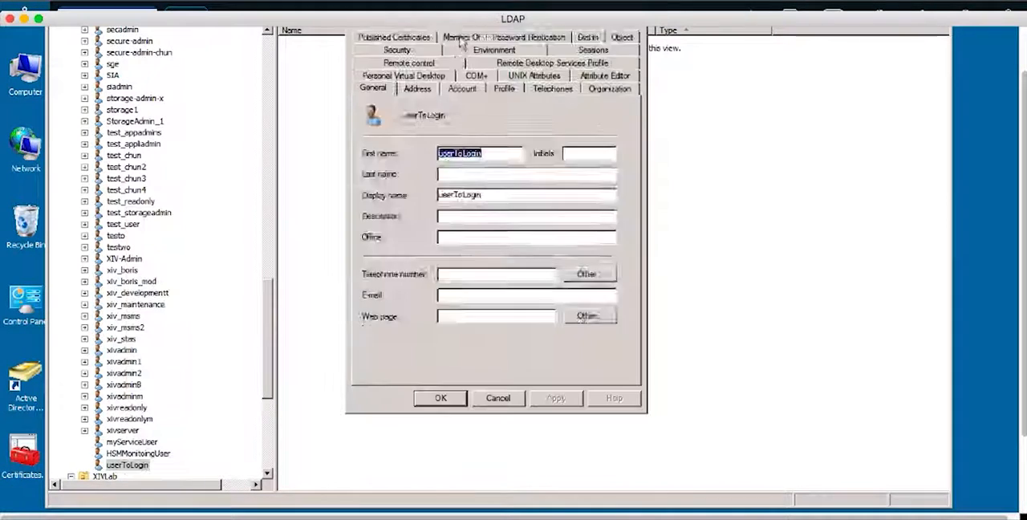
click(462, 38)
click(388, 260)
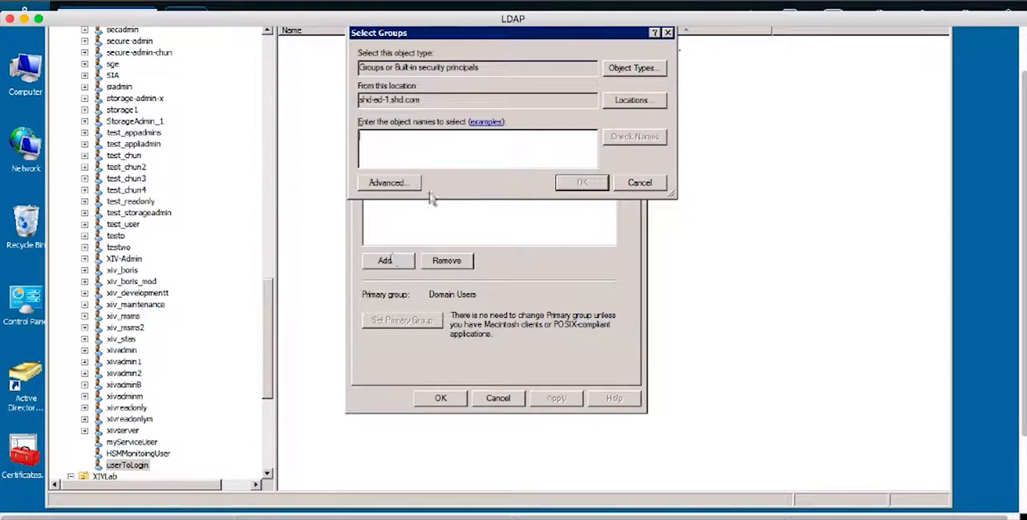
text(storag)
key(BackSpace)
key(BackSpace)
key(BackSpace)
key(BackSpace)
key(BackSpace)
key(BackSpace)
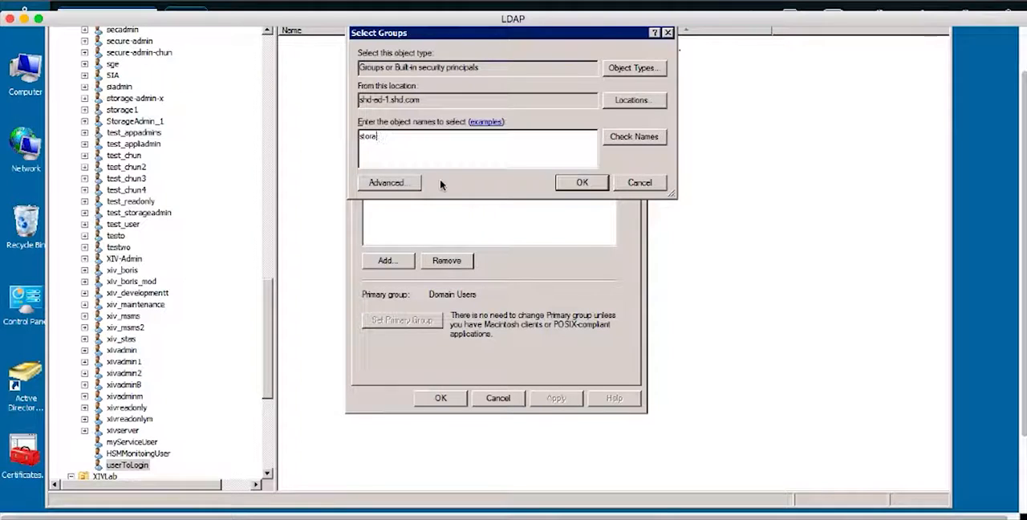
text(StorageAdminGroup)
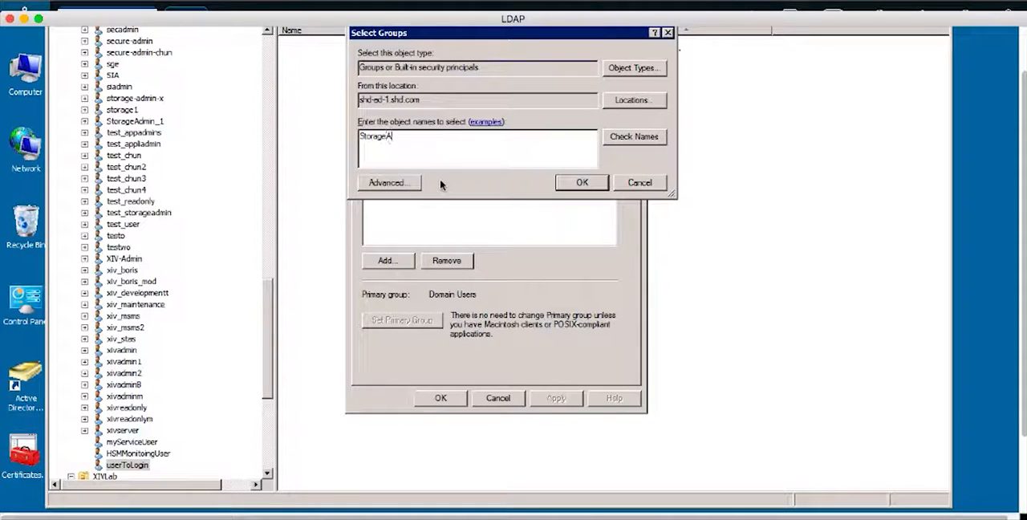
click(583, 182)
click(441, 397)
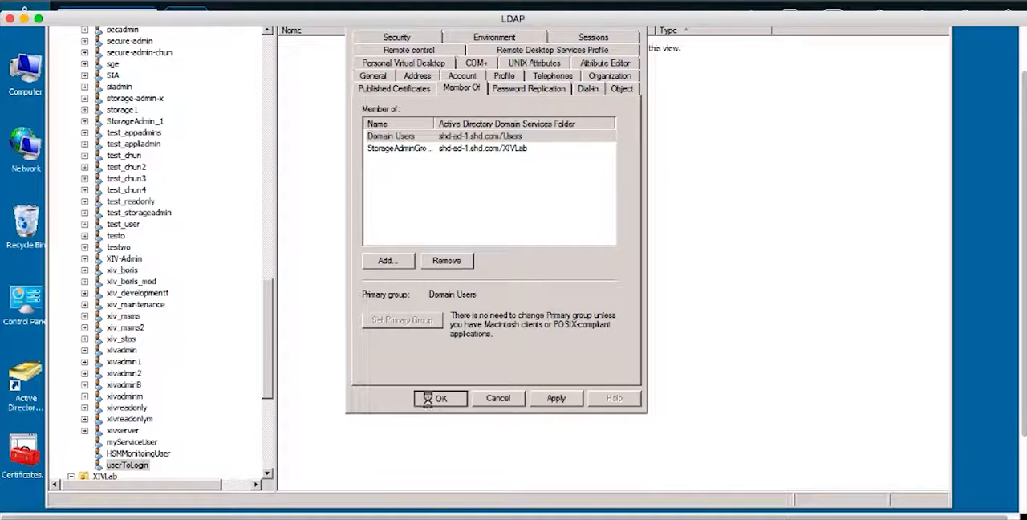
- Switch back to Hyper-Scale Manager and sign out of the admin session
click(305, 504)
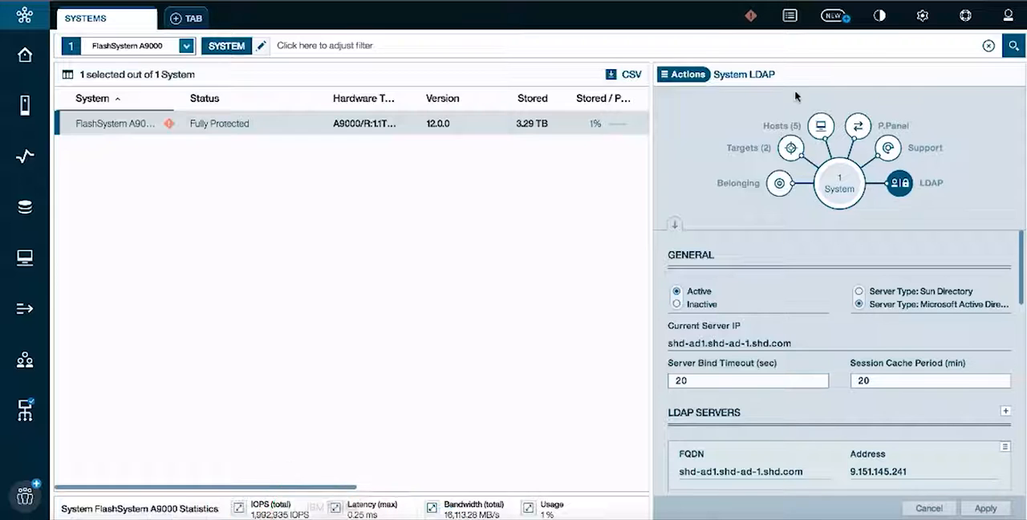
click(1007, 15)
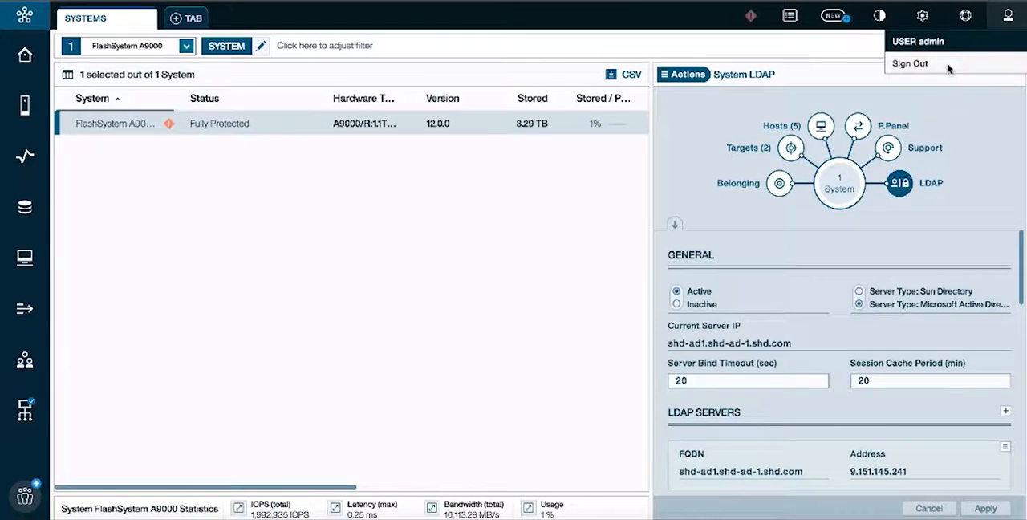
click(948, 68)
- Log in to Hyper-Scale Manager as userToLogin with the account password
click(469, 210)
text(us)
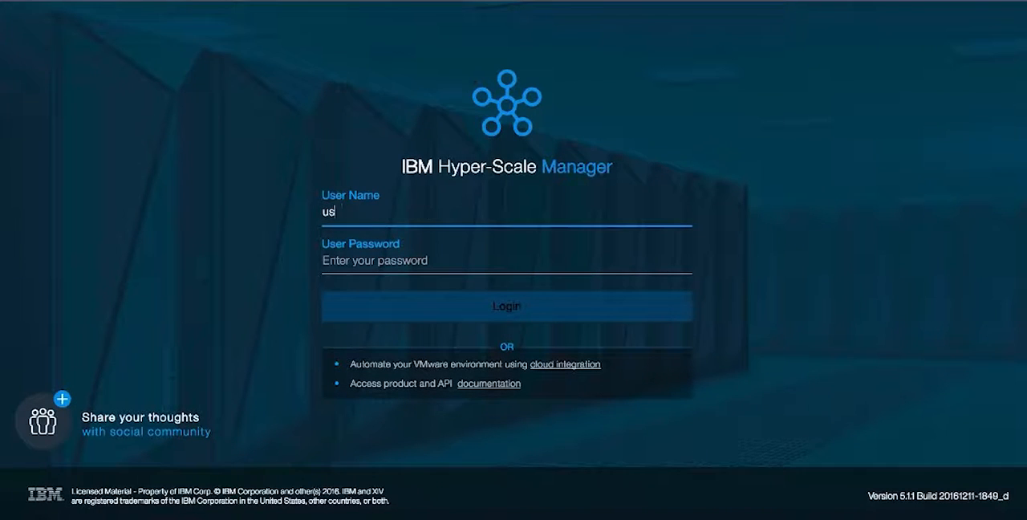
text(erToLogin)
key(Tab)
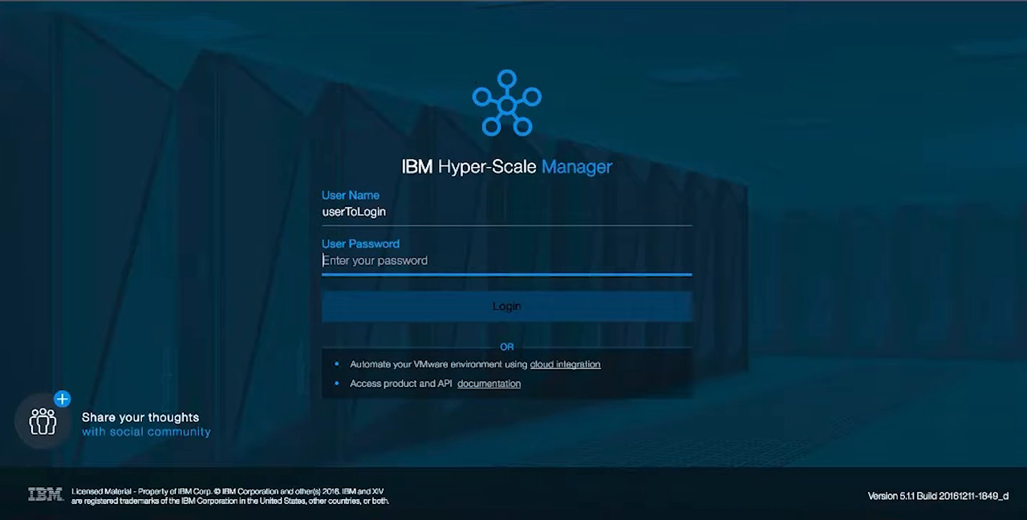
text(••••••)
key(Return)
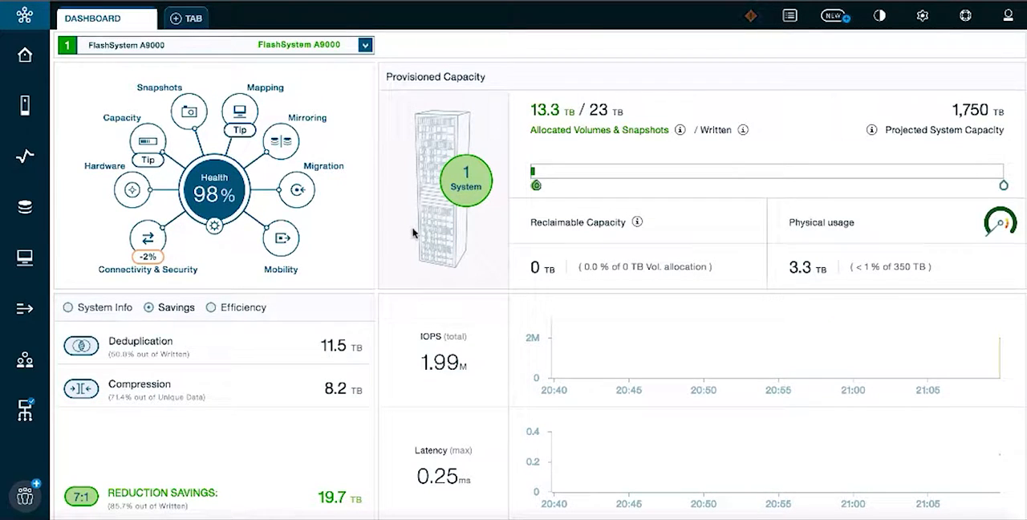
- Start creating a domain on the FlashSystem A9000 and name it Domain1
click(463, 188)
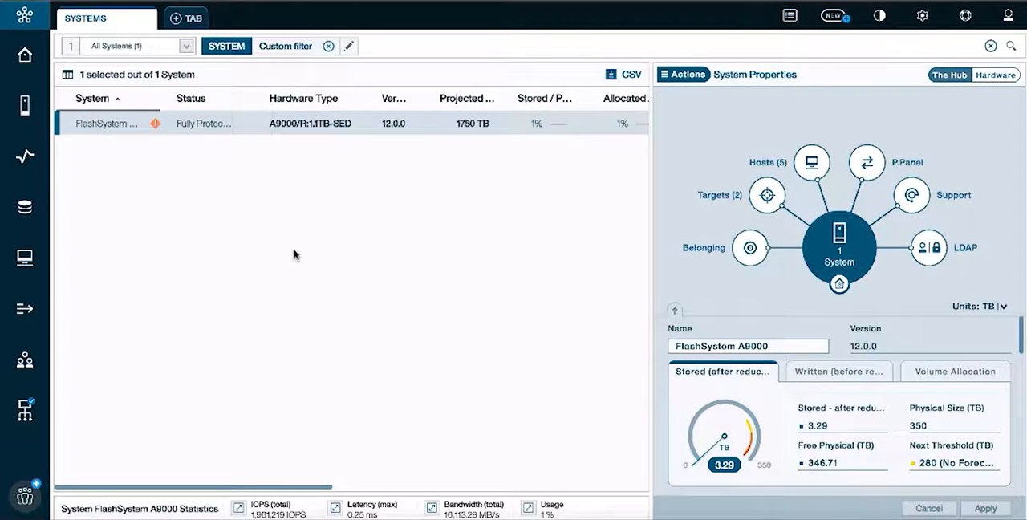
click(683, 74)
mouse_move(738, 142)
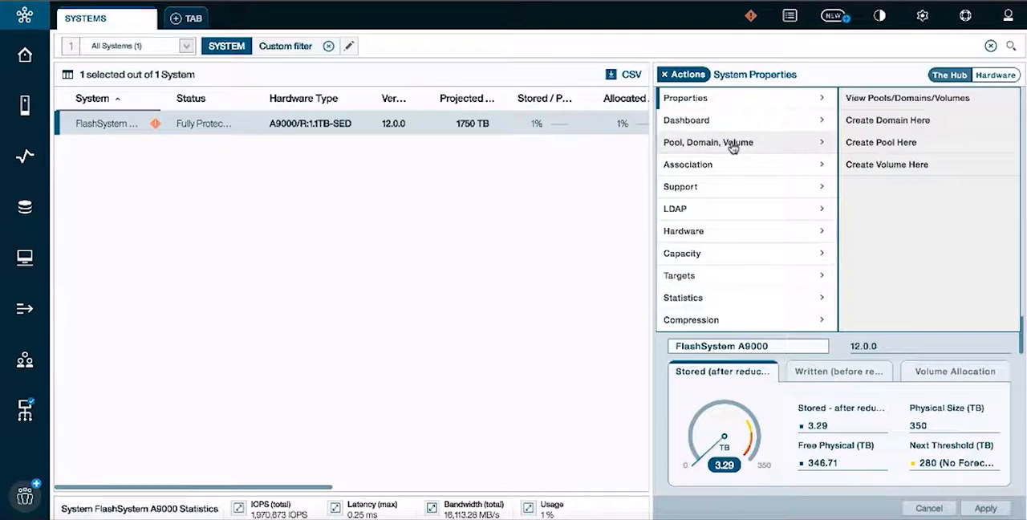
click(882, 122)
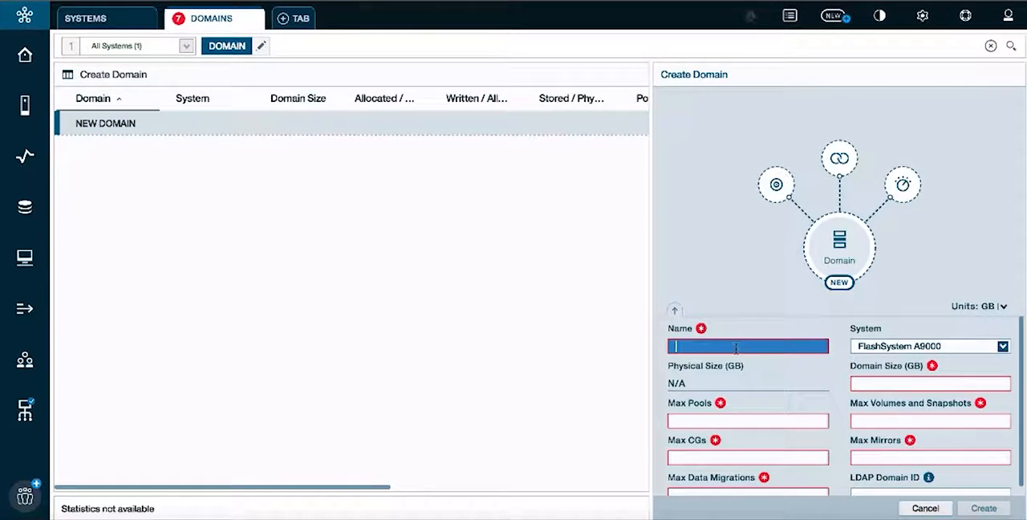
text(Domain1)
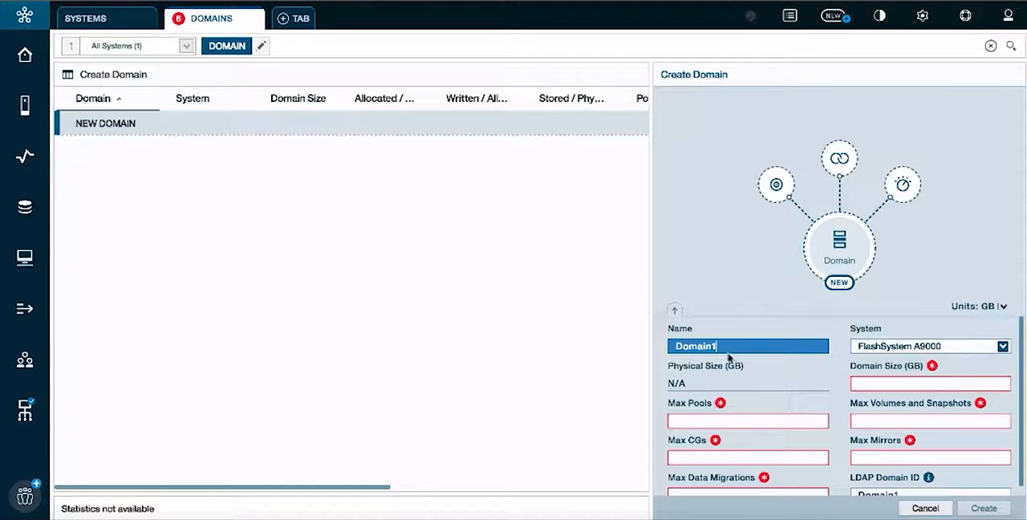
- Set Domain1's size to 1000 GB, its maximum pools to 30, and its maximum volumes and snapshots to 30
click(862, 382)
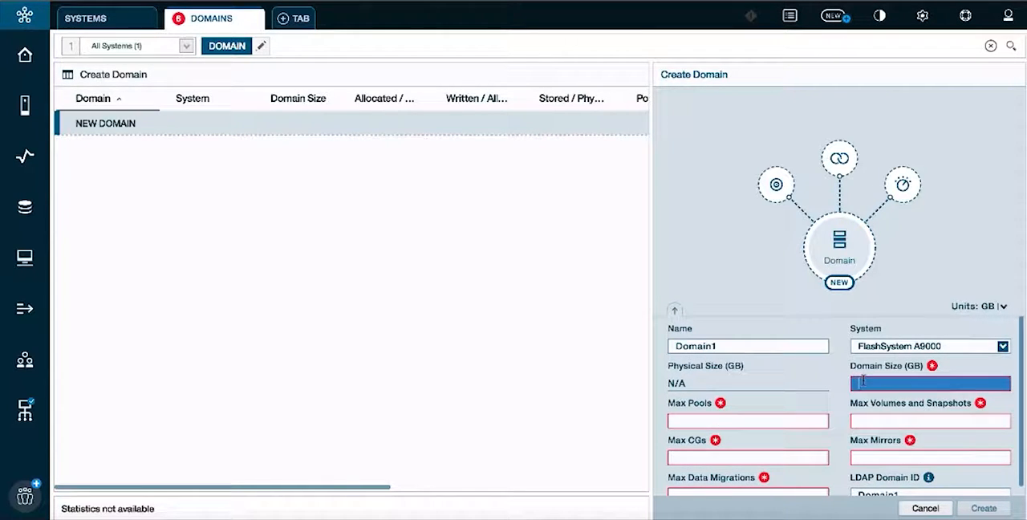
text(1000)
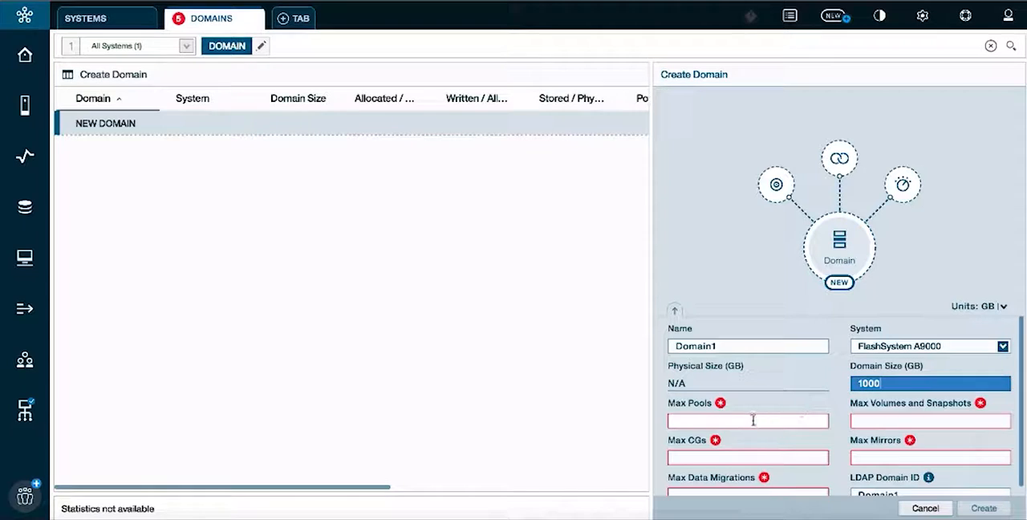
click(752, 420)
text(30)
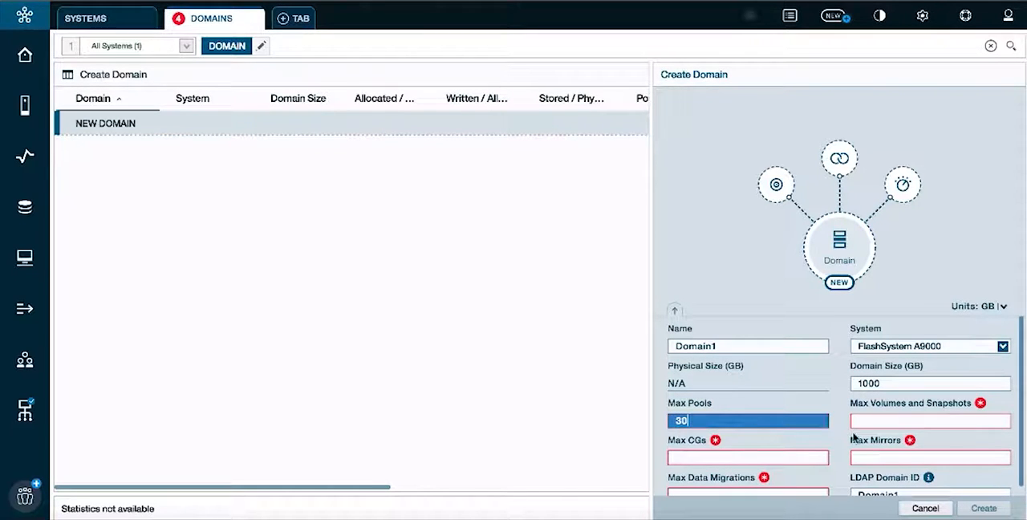
click(880, 423)
text(30)
- Set the maximum mirrors, consistency groups and data migrations to 30 each, and create the domain
click(873, 469)
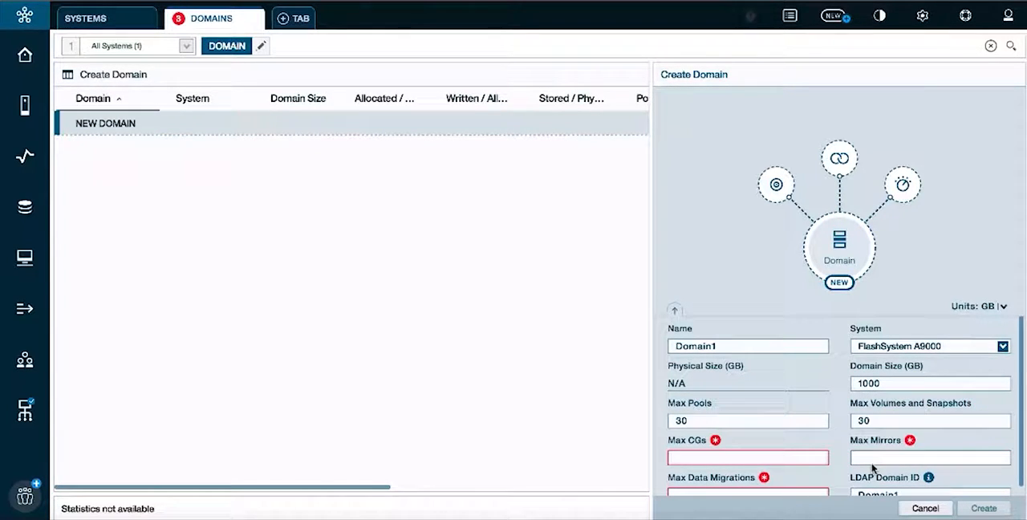
click(875, 459)
text(30)
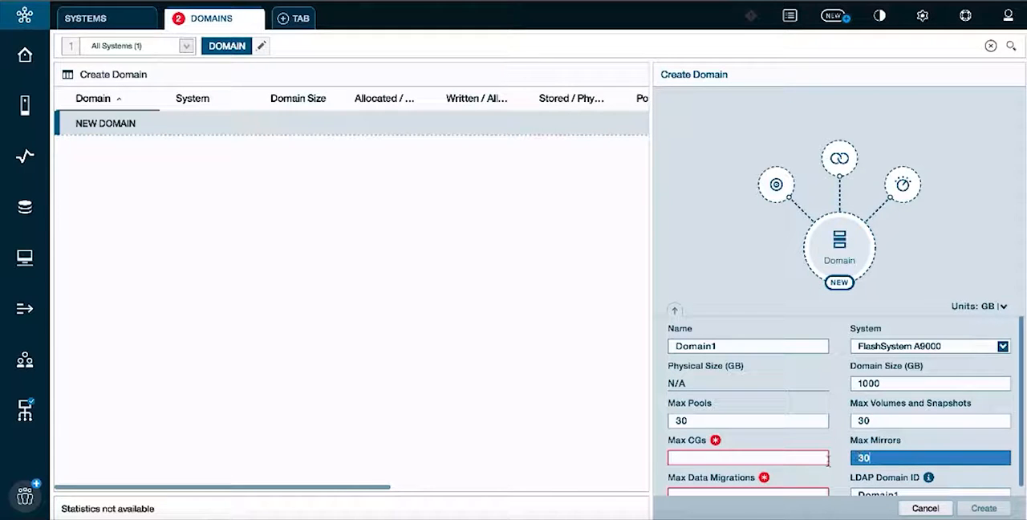
click(787, 458)
text(30)
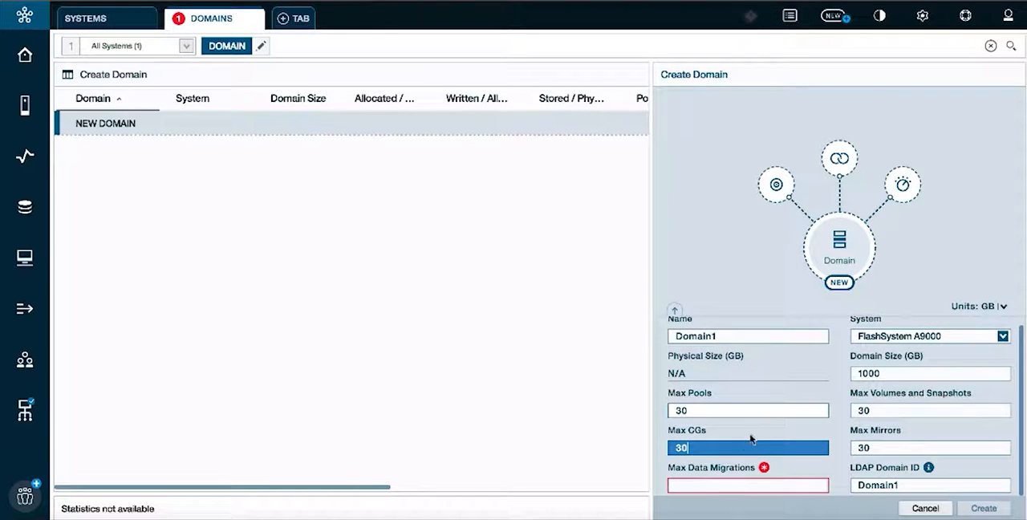
click(717, 486)
text(30)
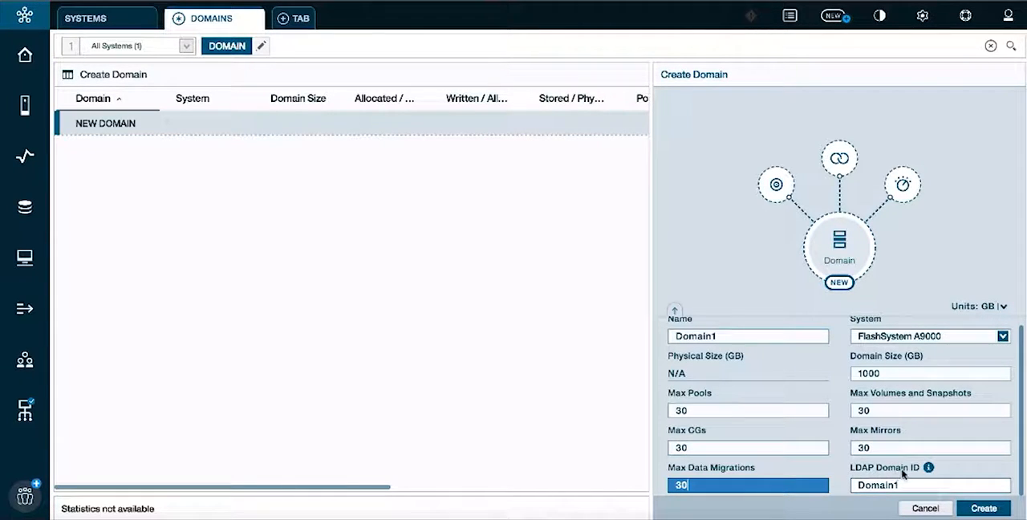
mouse_move(928, 470)
click(969, 509)
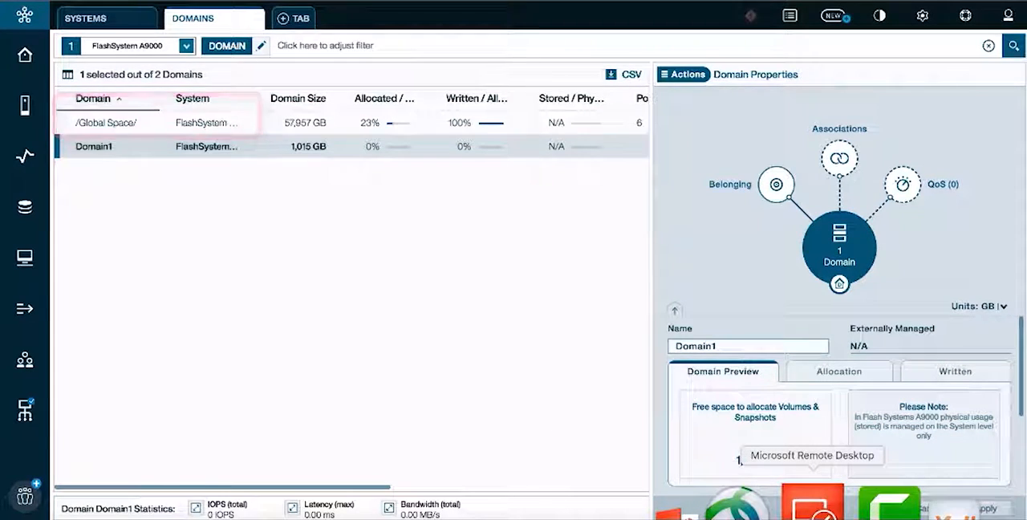
- Switch to the LDAP server's Microsoft Remote Desktop session and select StorageAdminGroup under XIVLab
click(811, 502)
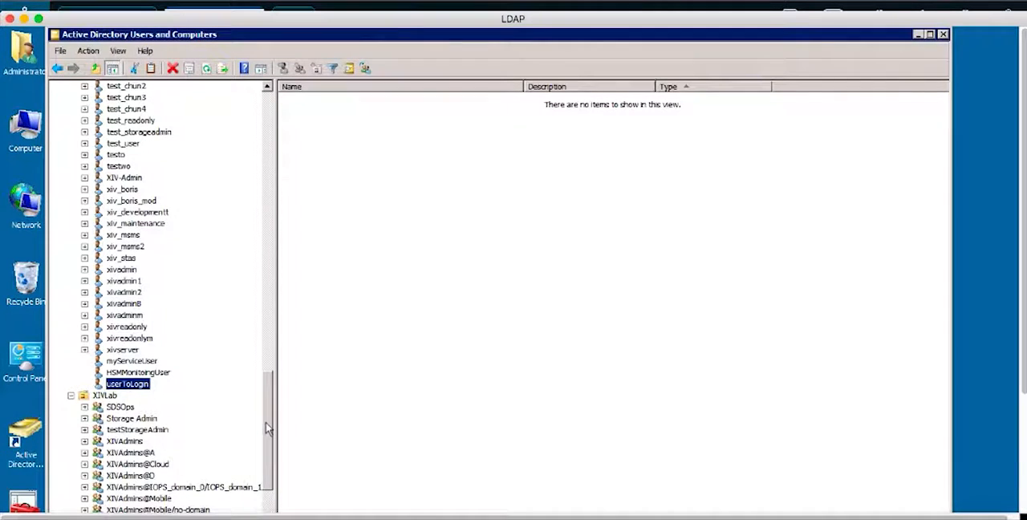
drag(268, 429, 268, 462)
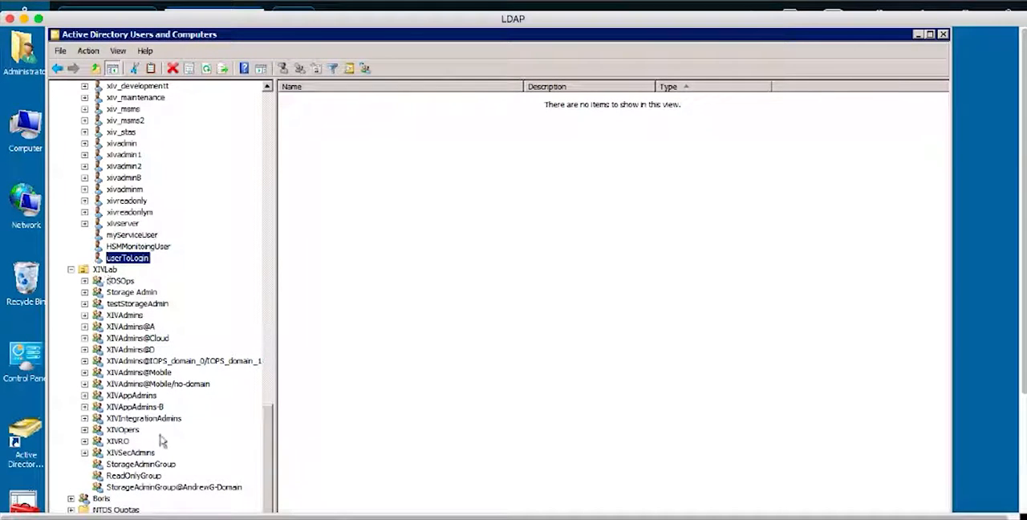
click(149, 465)
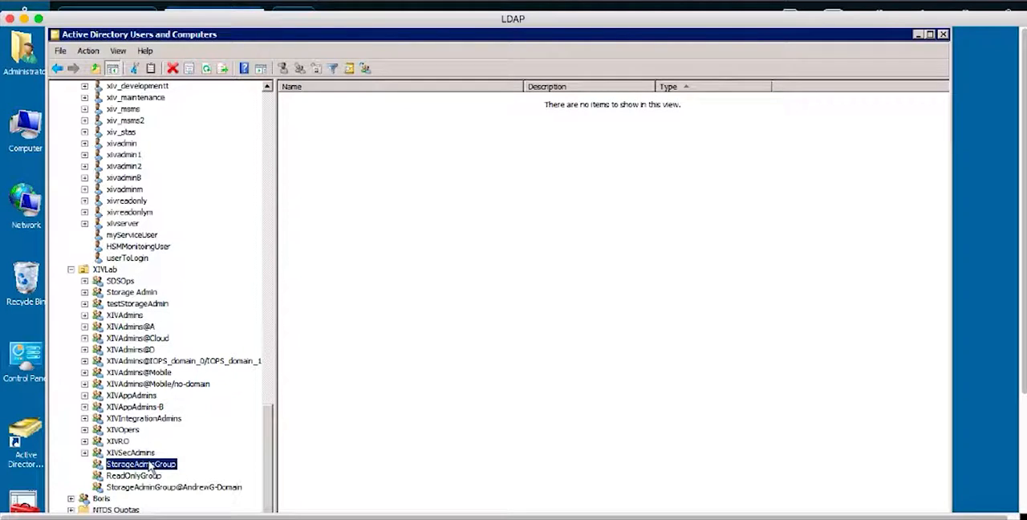
- Create a global security group named StorageAdminGroup@Domain1 in XIVLab
click(106, 270)
right_click(108, 273)
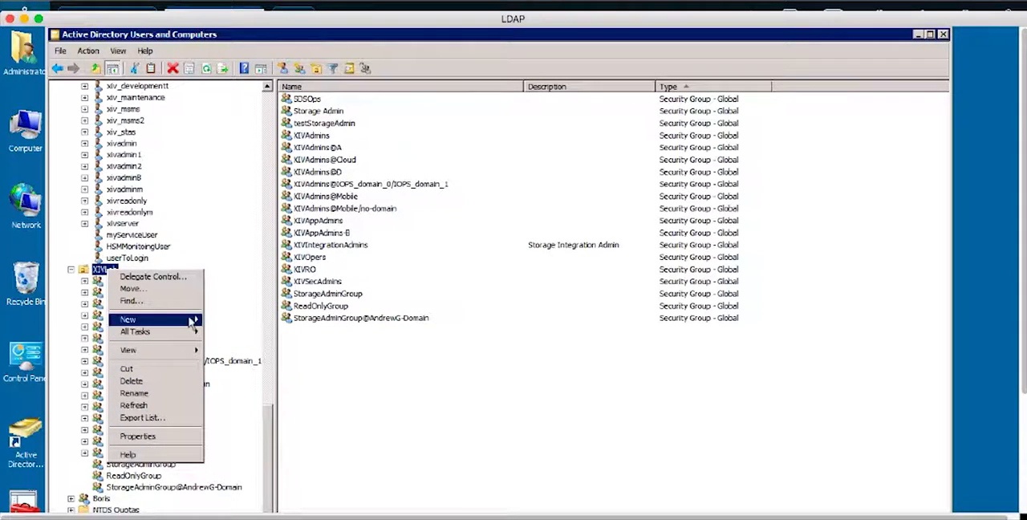
mouse_move(192, 319)
click(233, 344)
text(S)
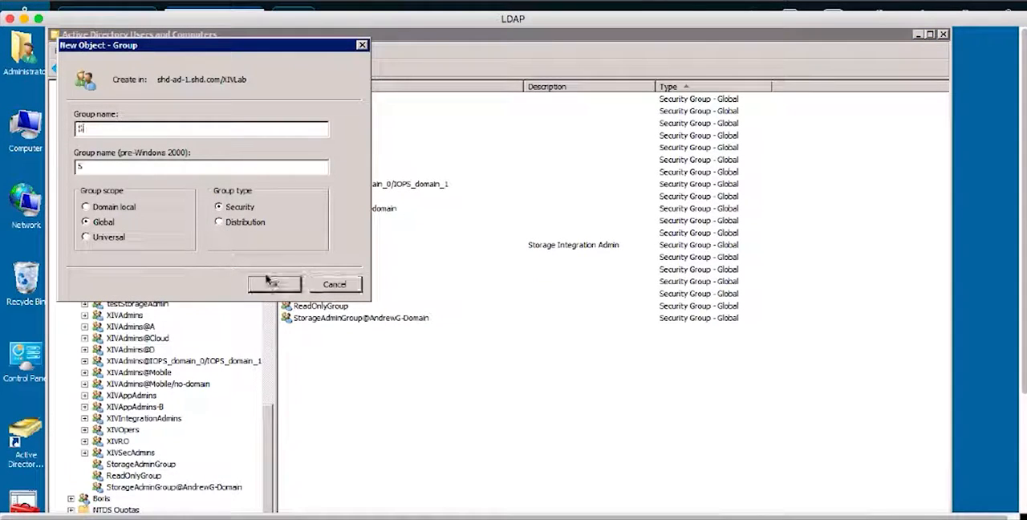
text(torageAdminGrou)
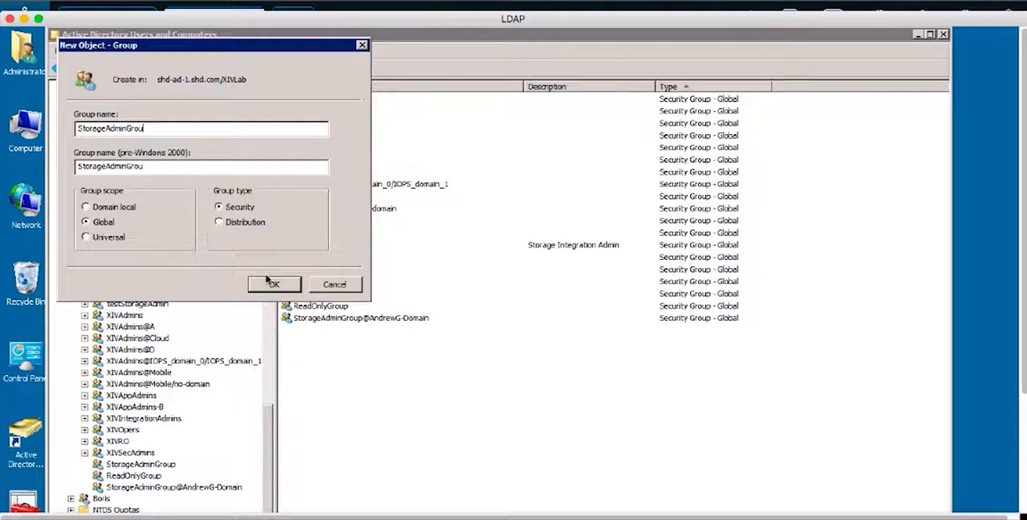
text(p@Domain1)
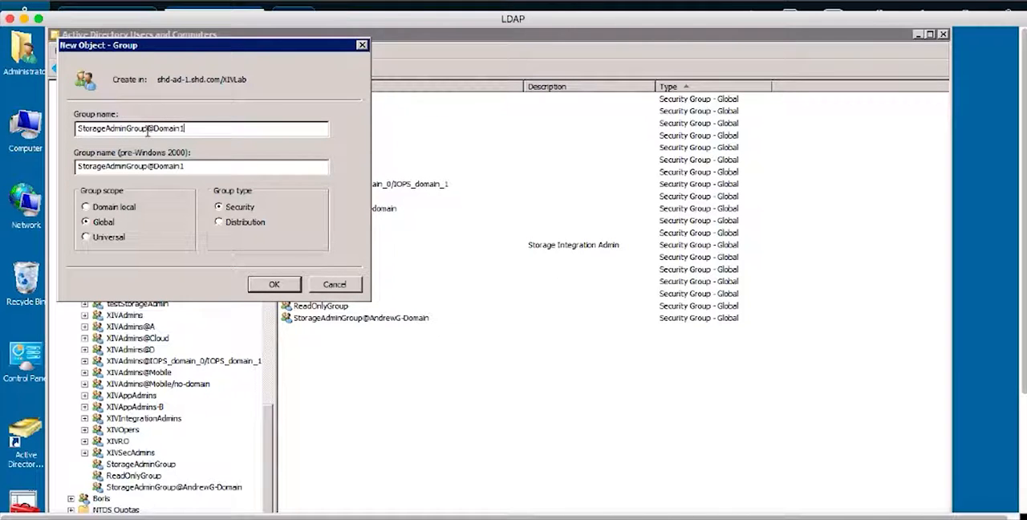
click(269, 284)
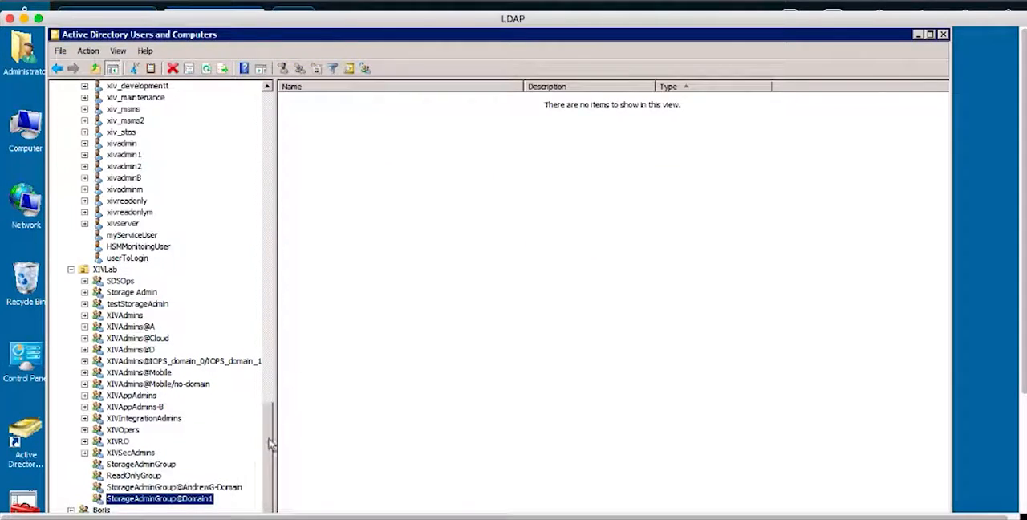
- Start a new user in the Users container with userToLoginDomain as both first name and user logon name
drag(271, 446, 264, 158)
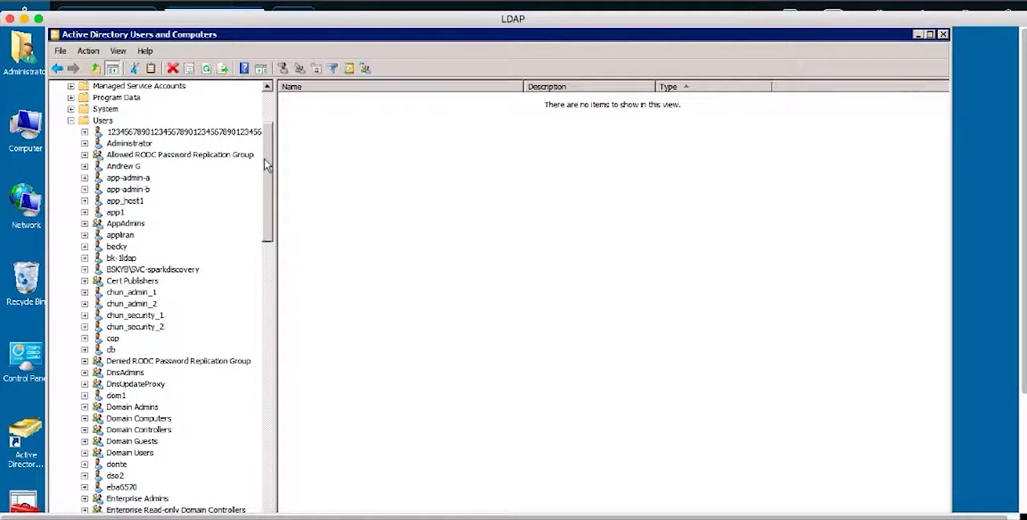
click(106, 122)
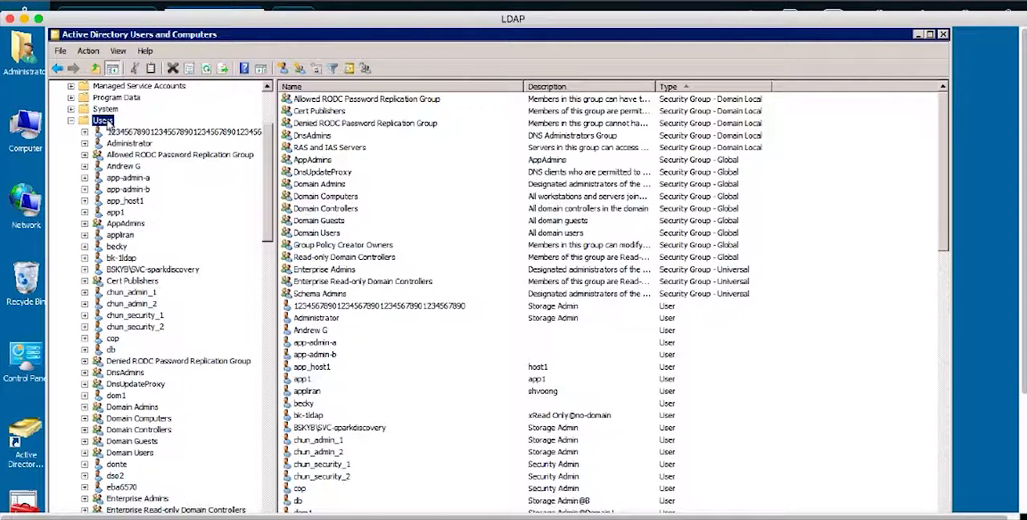
right_click(108, 124)
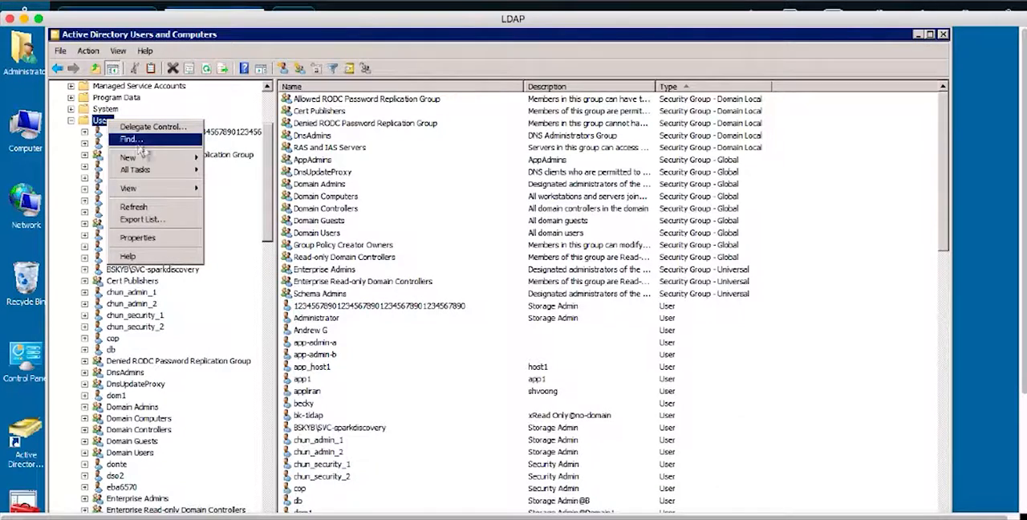
mouse_move(177, 160)
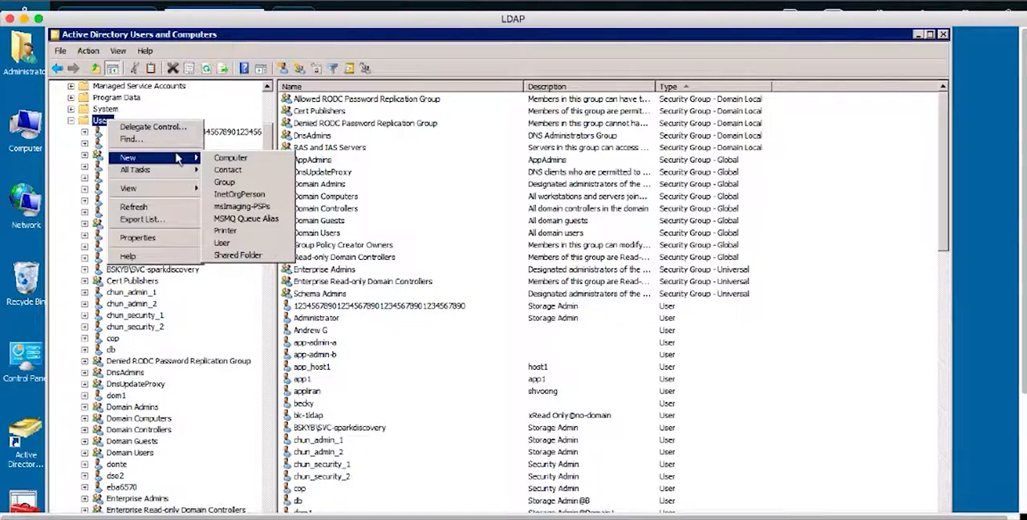
click(223, 242)
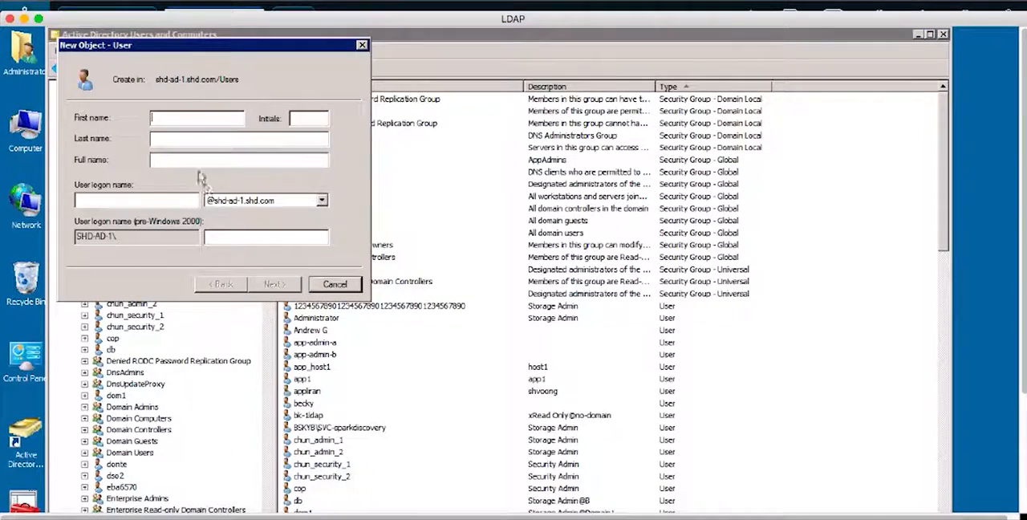
text(userToLoginD)
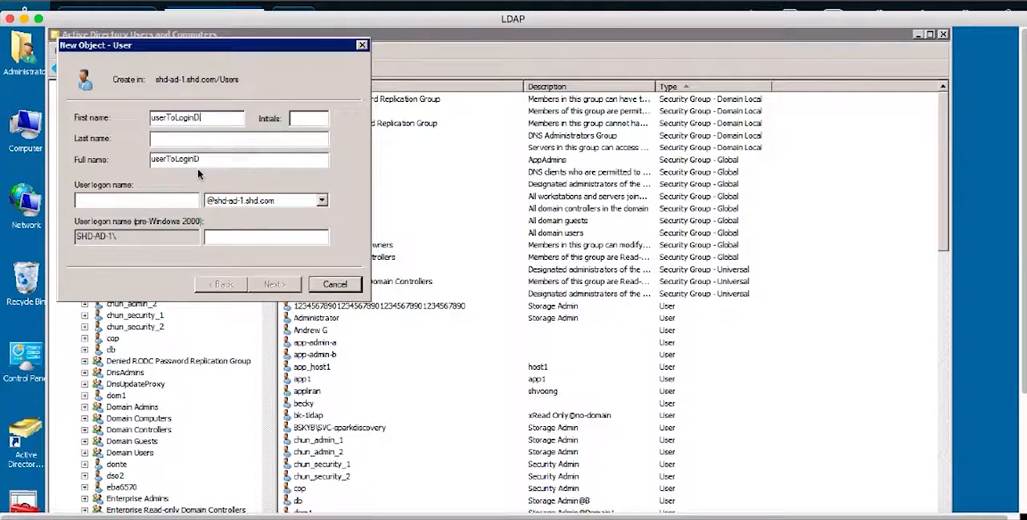
text(omainu)
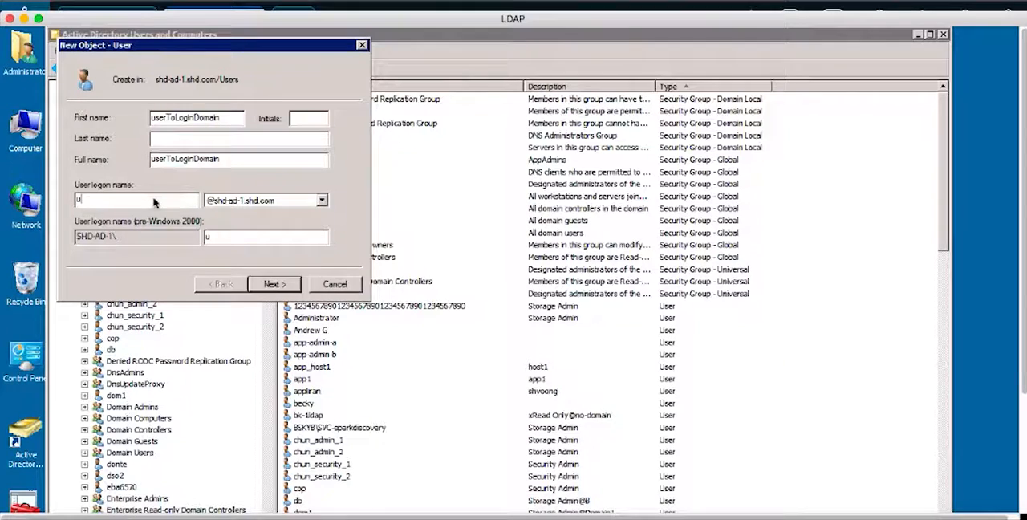
text(serToLoginDomain)
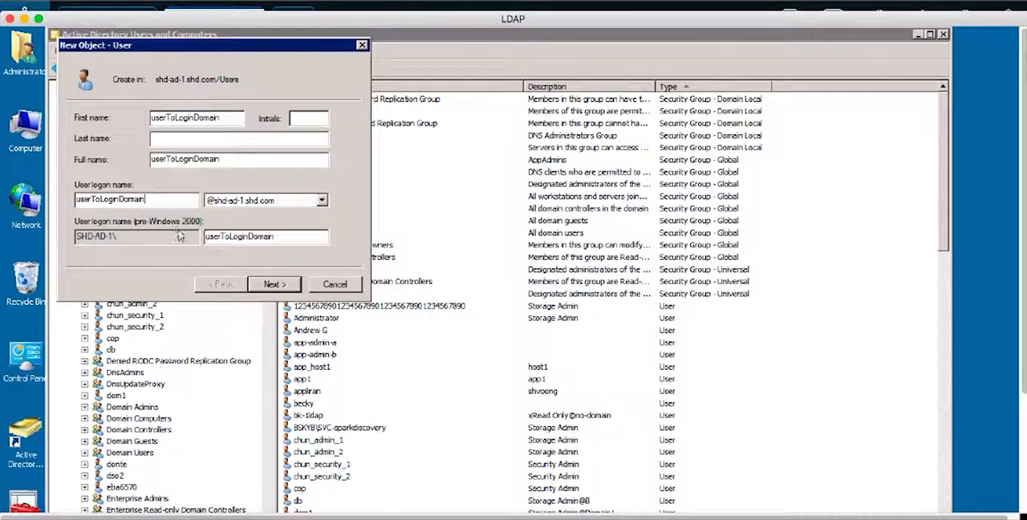
click(273, 283)
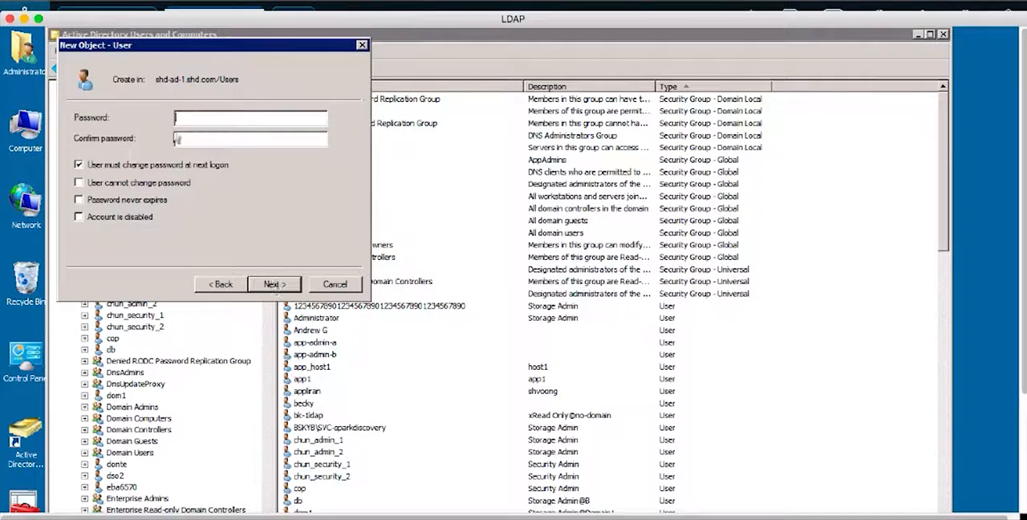
- Enter and confirm the account password, turn off the forced password change at next logon, and finish creating the user
click(176, 119)
text(******)
key(Tab)
text(******)
click(79, 165)
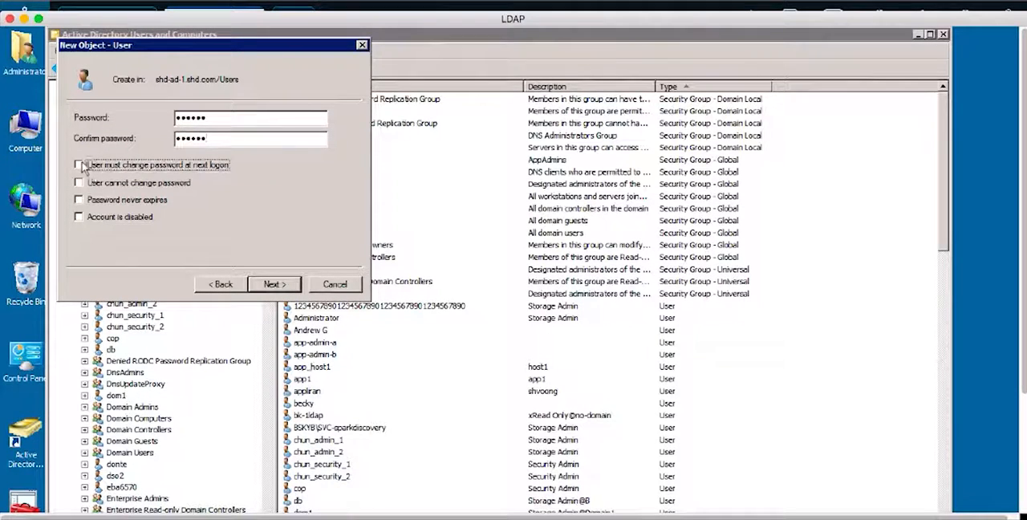
click(272, 284)
click(272, 284)
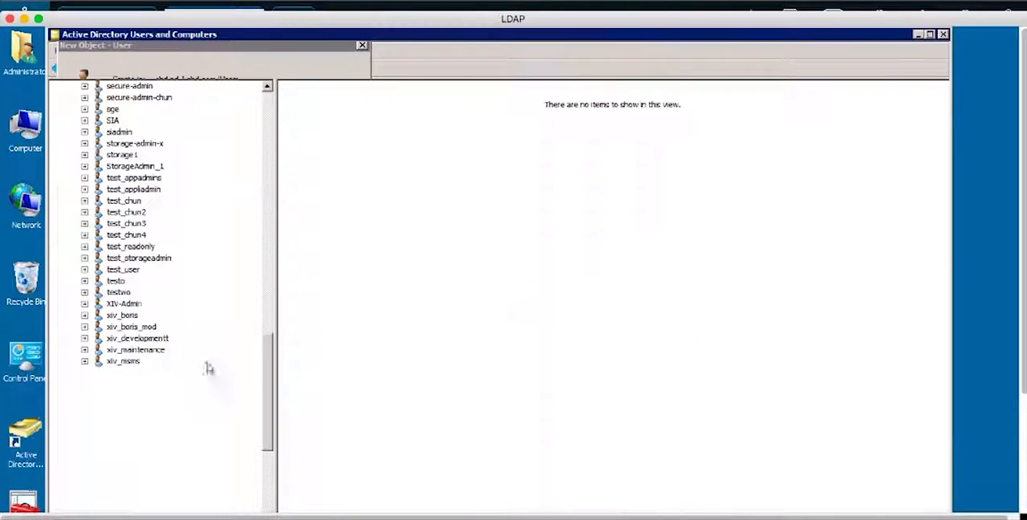
- Open the properties of userToLoginDomain and show its group memberships
scroll(149, 417, down, 5)
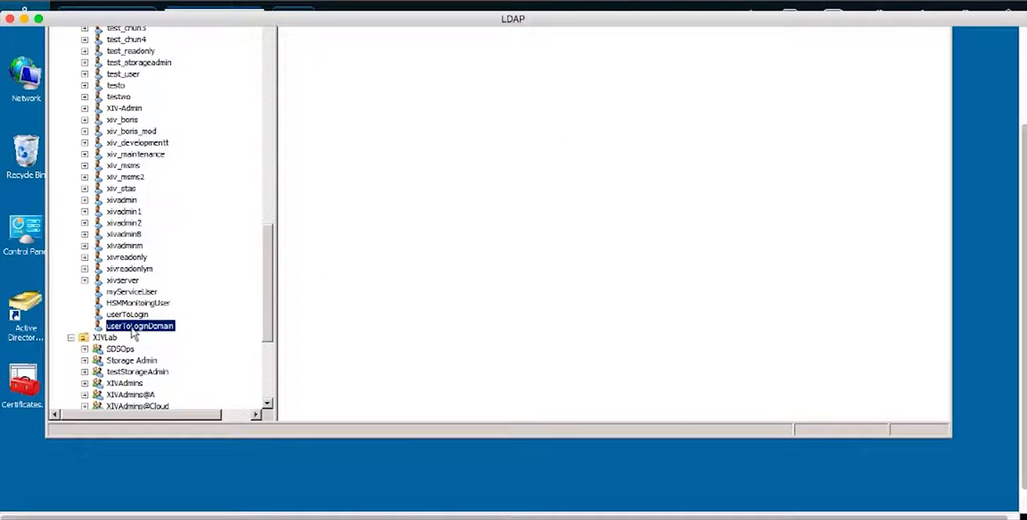
right_click(134, 332)
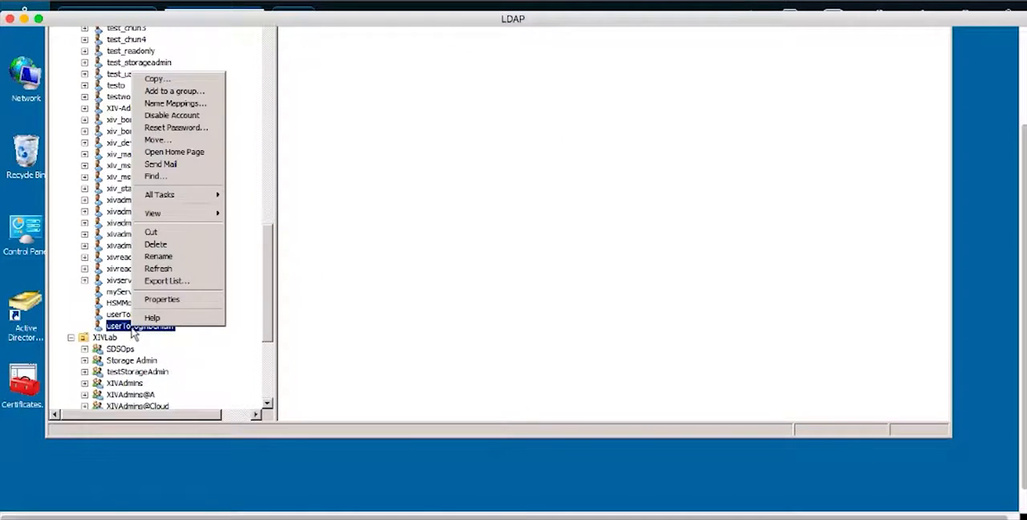
click(177, 300)
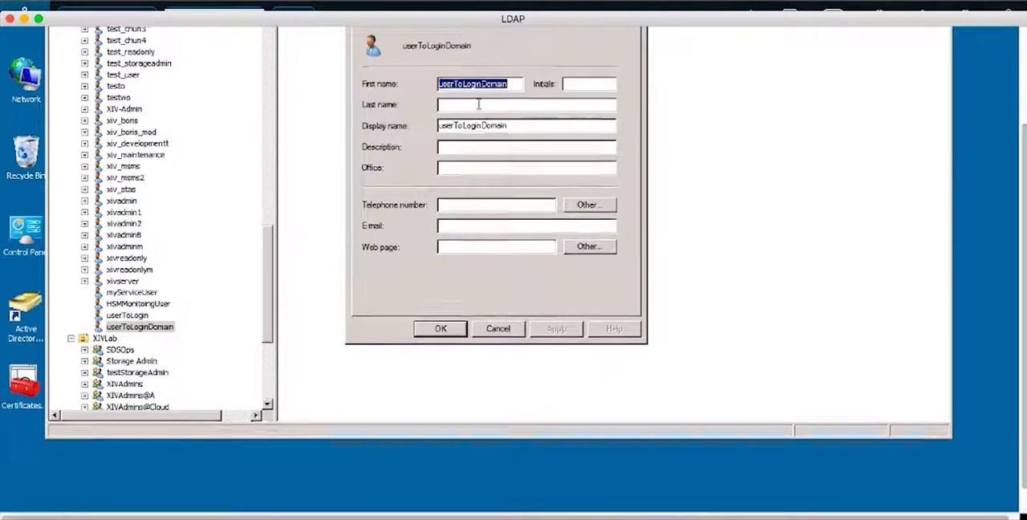
scroll(478, 104, up, 3)
click(457, 40)
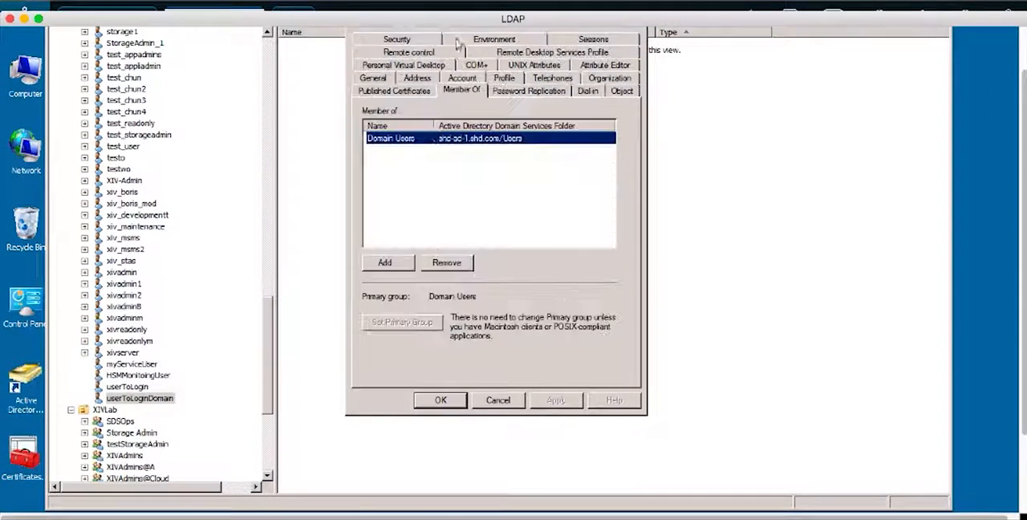
- Find the groups matching StorageAdmin, add userToLoginDomain to StorageAdminGroup@Domain1, and save the user's properties
click(385, 261)
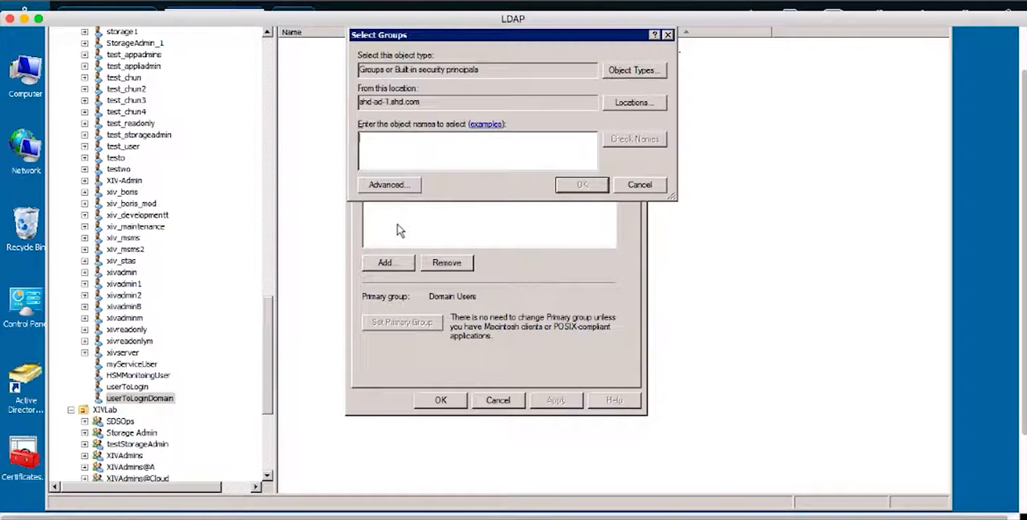
text(StorageAdmin)
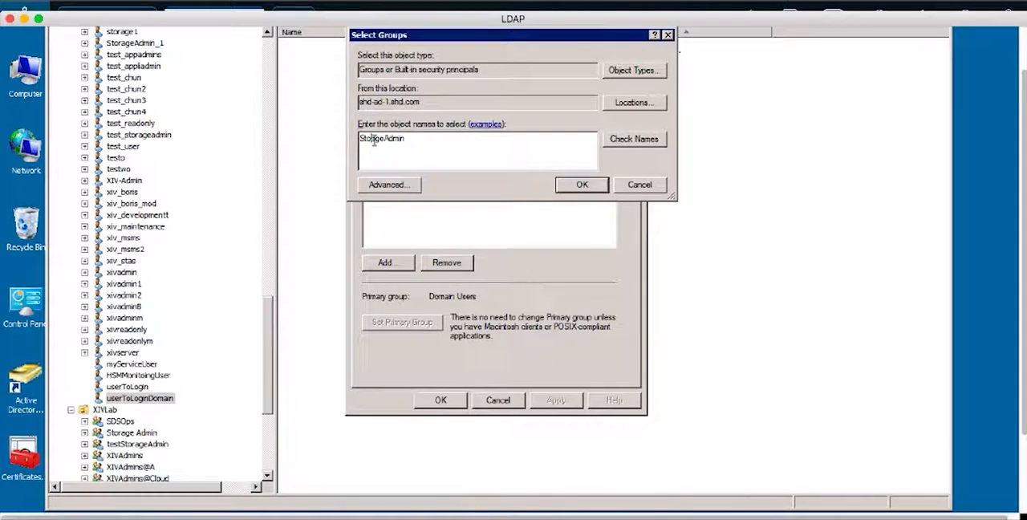
click(652, 144)
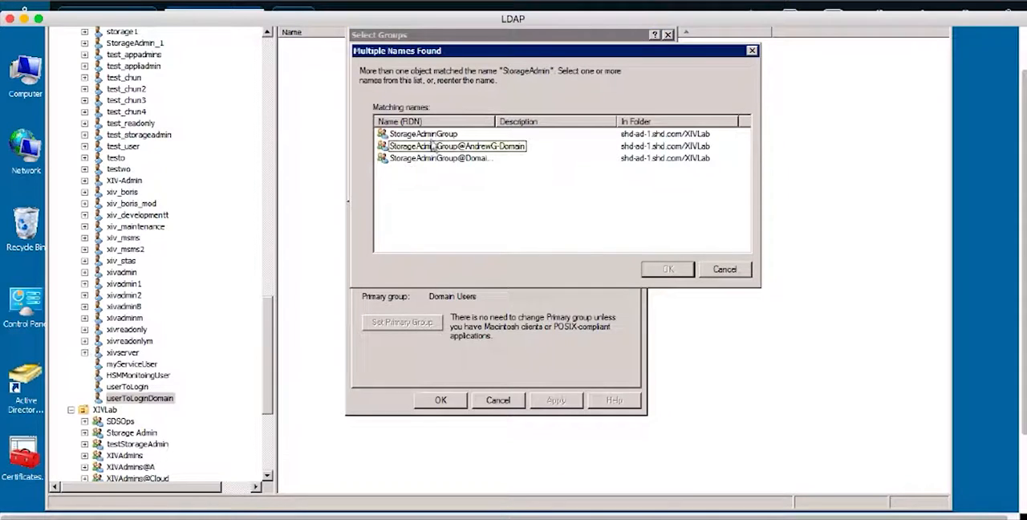
click(426, 134)
click(450, 159)
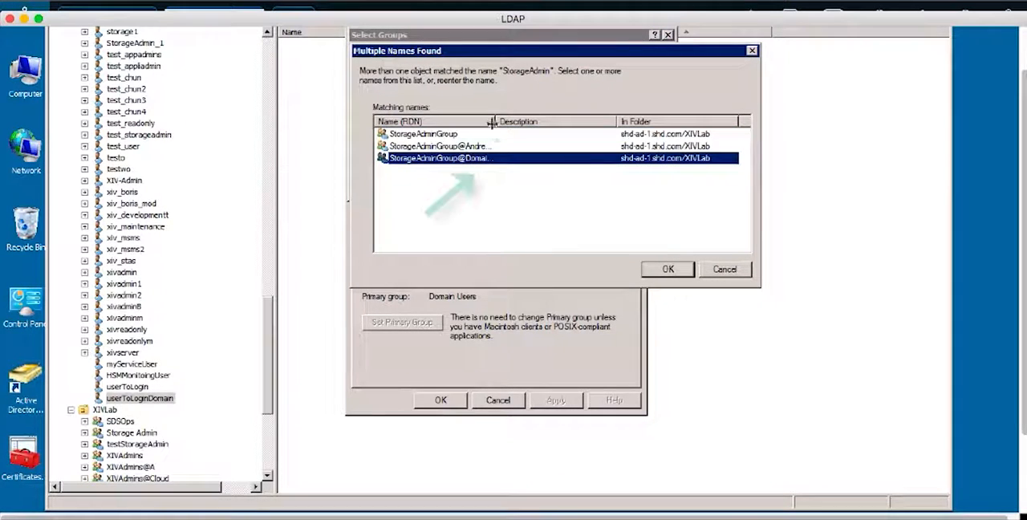
drag(496, 121, 517, 121)
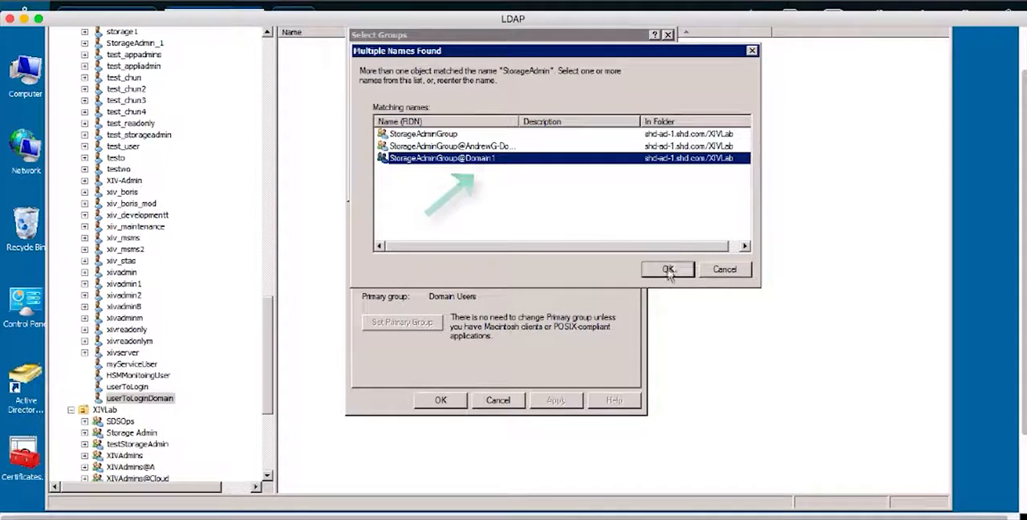
click(667, 269)
click(582, 184)
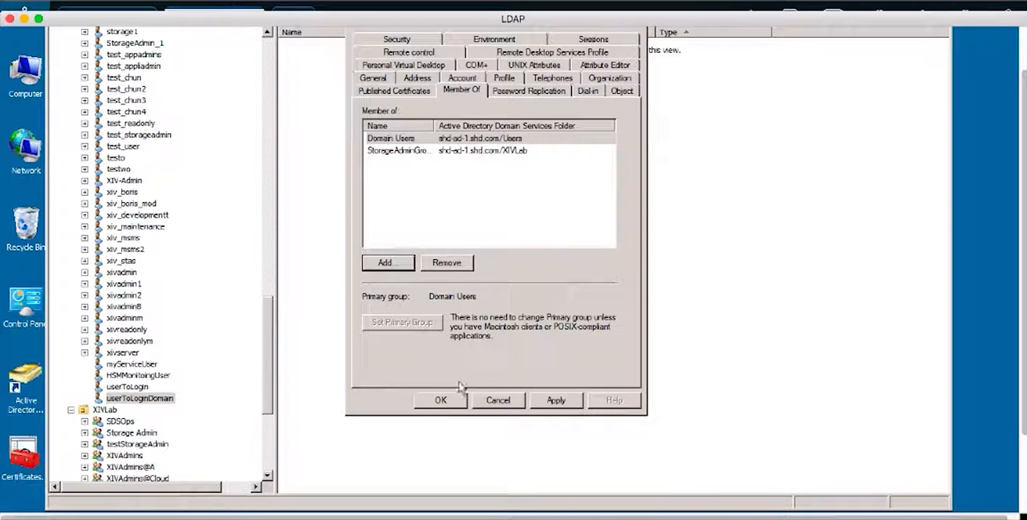
click(444, 401)
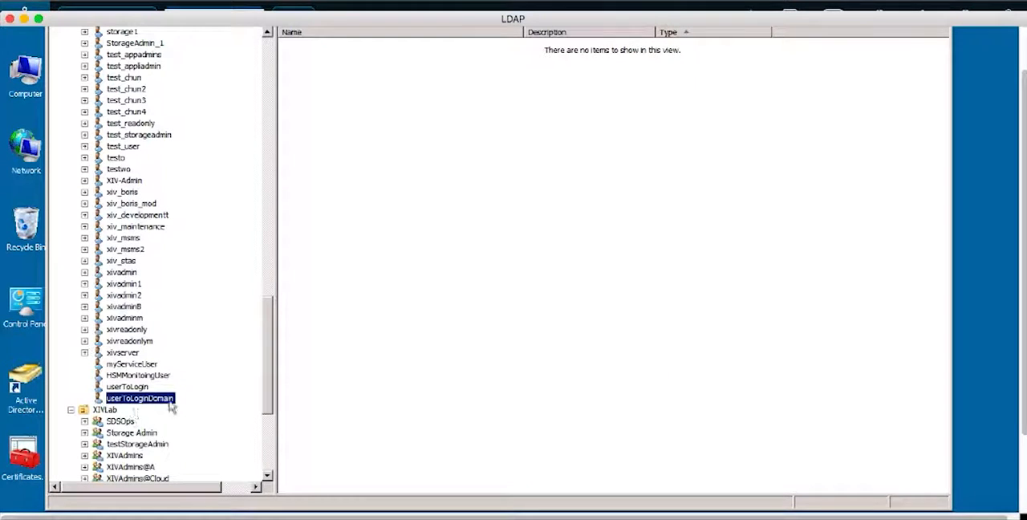
- Switch to IBM Hyper-Scale Manager and log out of the current session
click(299, 504)
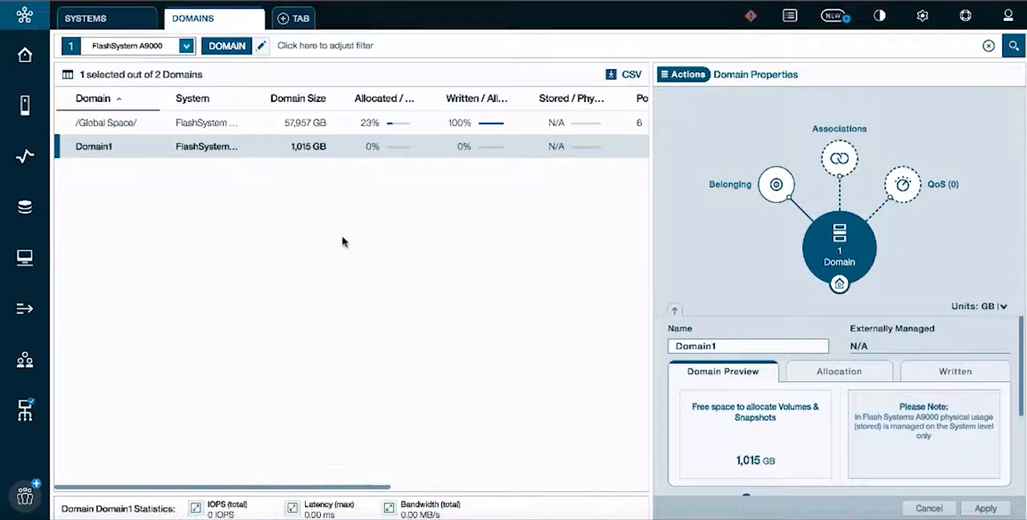
click(1005, 19)
click(934, 67)
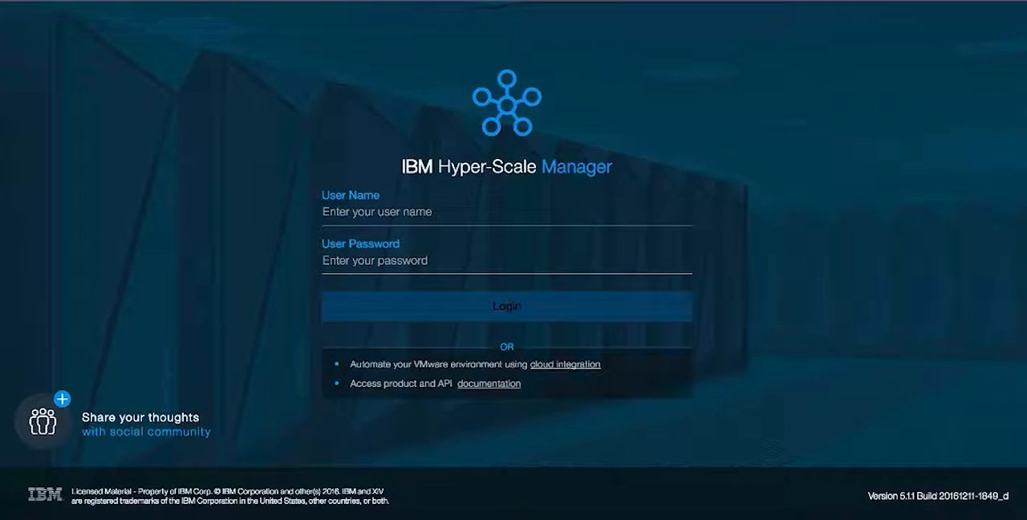
- Log in with the user name userToLoginDomain and the account password
click(488, 214)
text(userTo)
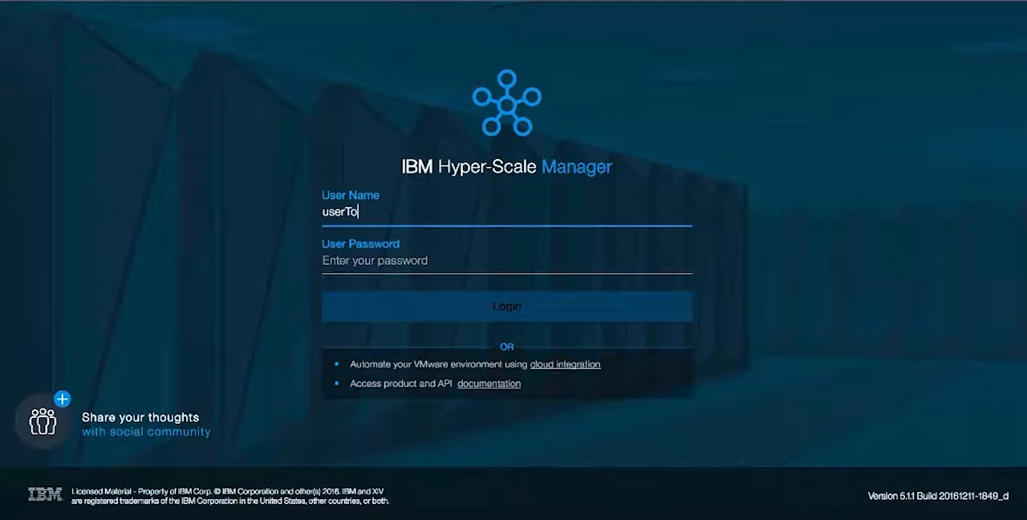
text(LoginDomai)
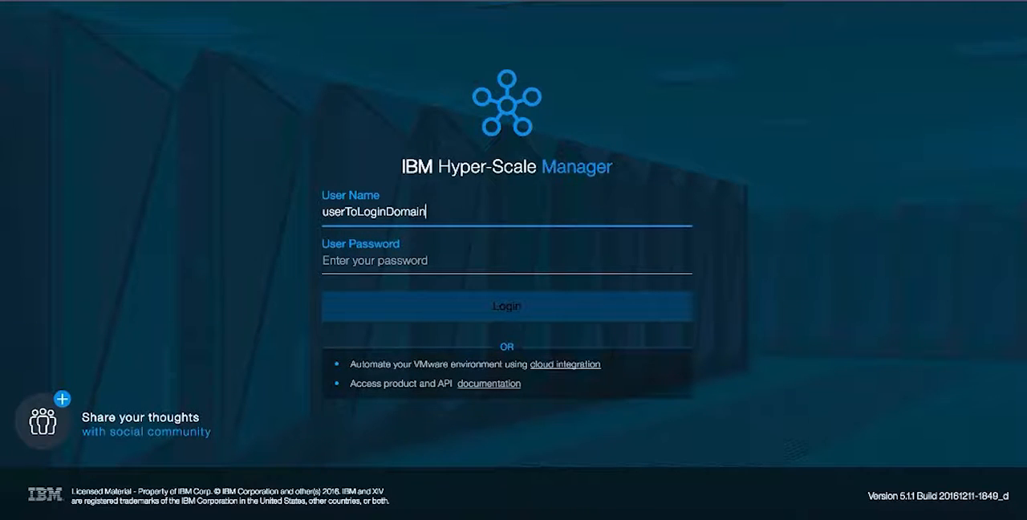
key(Tab)
text(••)
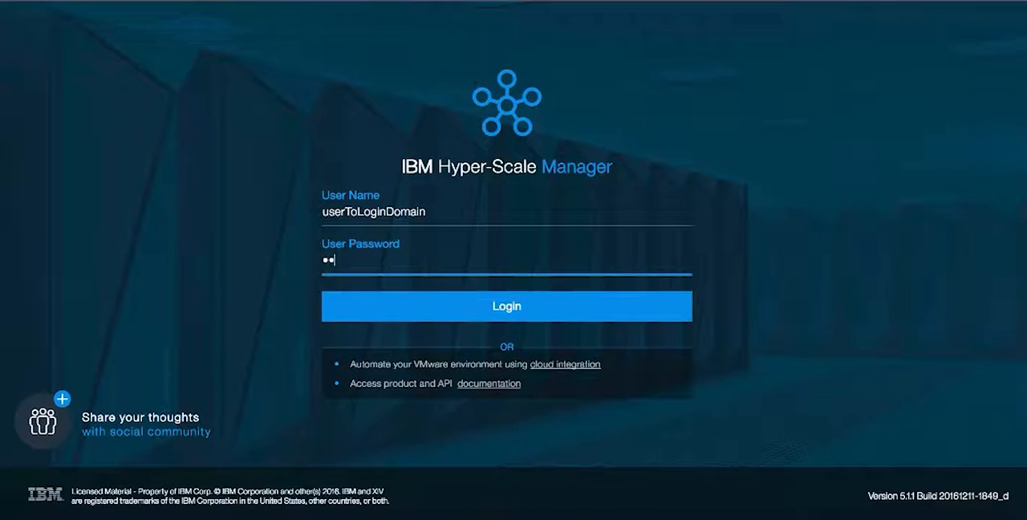
text(••••)
key(Return)
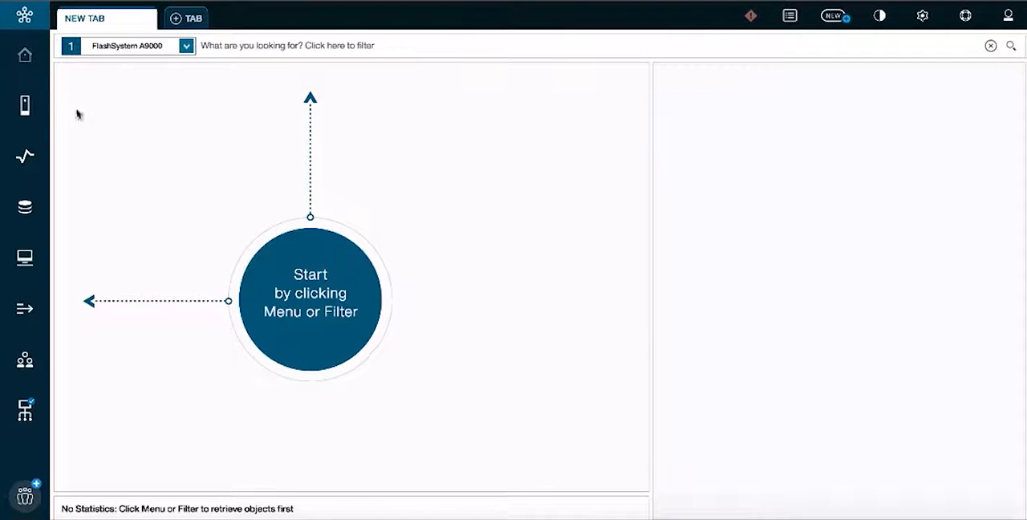
- Check which domains are listed for the logged-in user, then bring up the available system and domain views
click(25, 105)
click(83, 158)
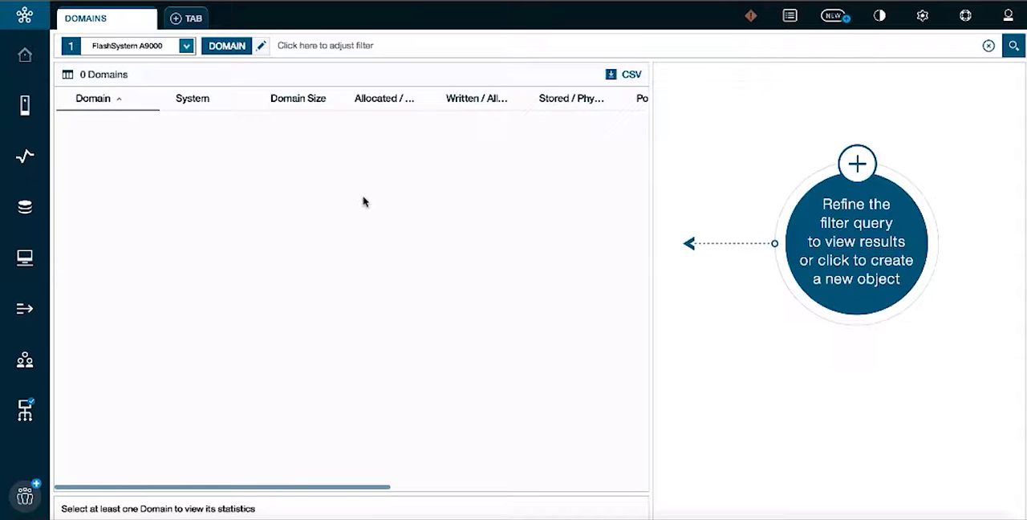
mouse_move(25, 104)
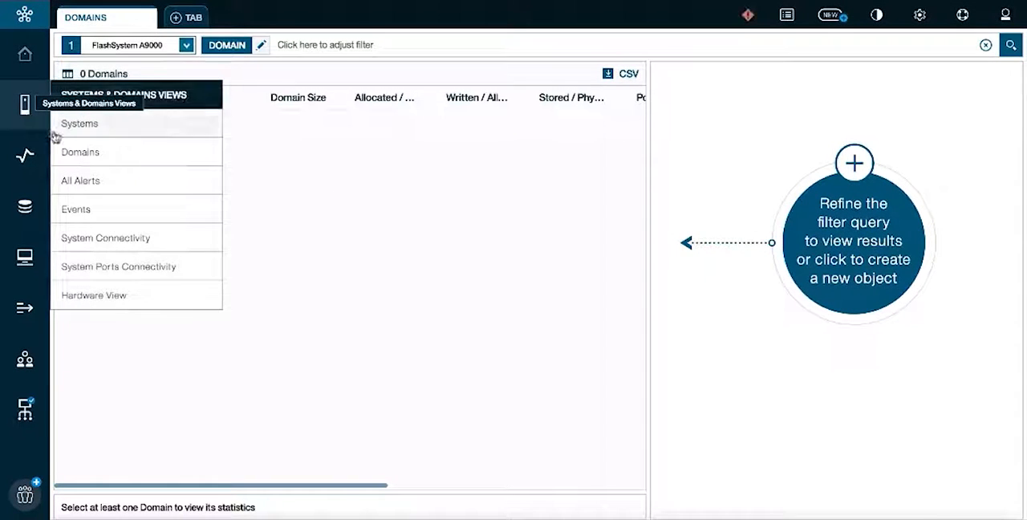